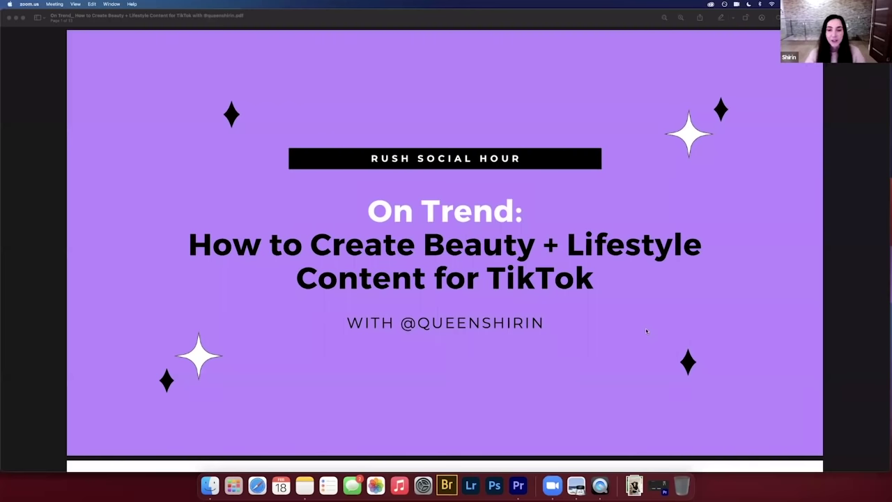
Scroll the PDF down to the slide introducing the LA-based beauty and lifestyle creator.
{"action": "scroll", "coordinate": [647, 331], "scroll_direction": "down", "scroll_amount": 10}
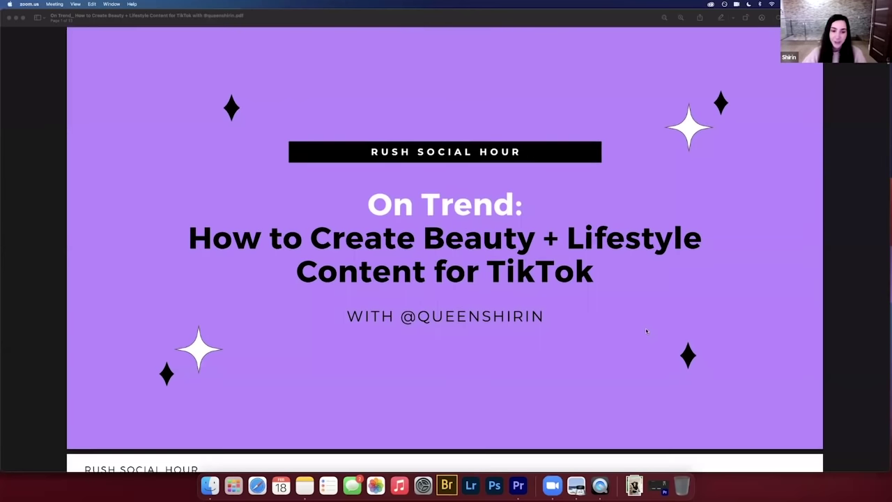
{"action": "scroll", "coordinate": [646, 331], "scroll_direction": "down", "scroll_amount": 5}
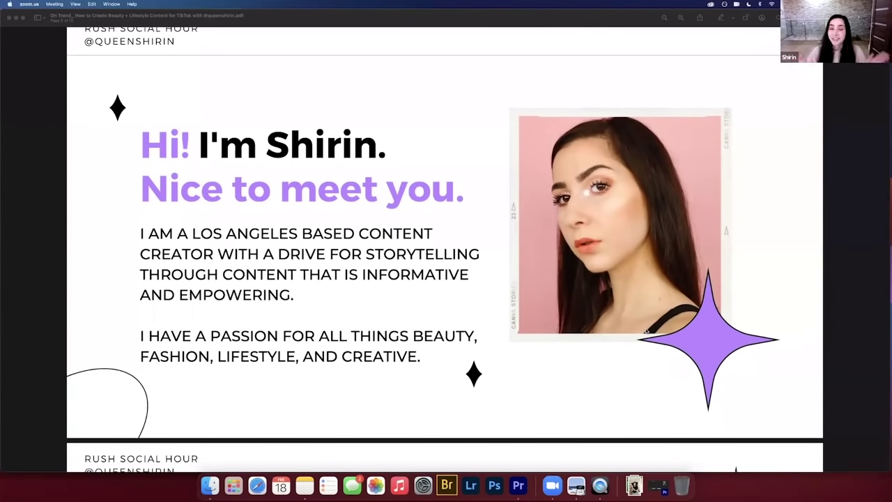
{"action": "scroll", "coordinate": [646, 332], "scroll_direction": "down", "scroll_amount": 2}
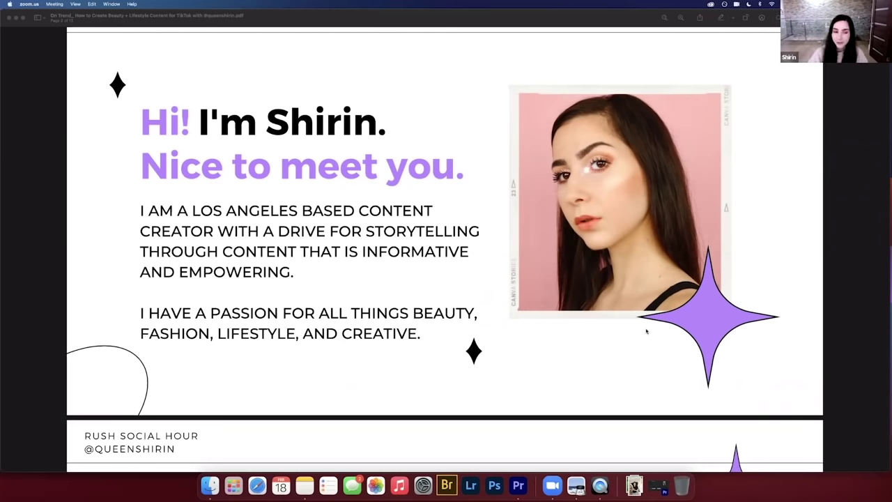
{"action": "scroll", "coordinate": [646, 331], "scroll_direction": "down", "scroll_amount": 2}
{"action": "scroll", "coordinate": [646, 331], "scroll_direction": "up", "scroll_amount": 5}
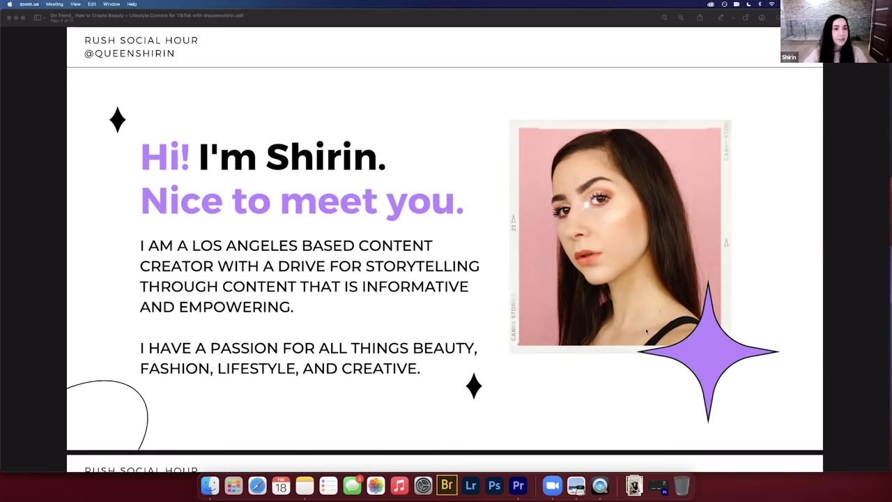
Scroll down to the 'Today, you will learn how to edit for TikTok' slide.
{"action": "scroll", "coordinate": [646, 332], "scroll_direction": "down", "scroll_amount": 10}
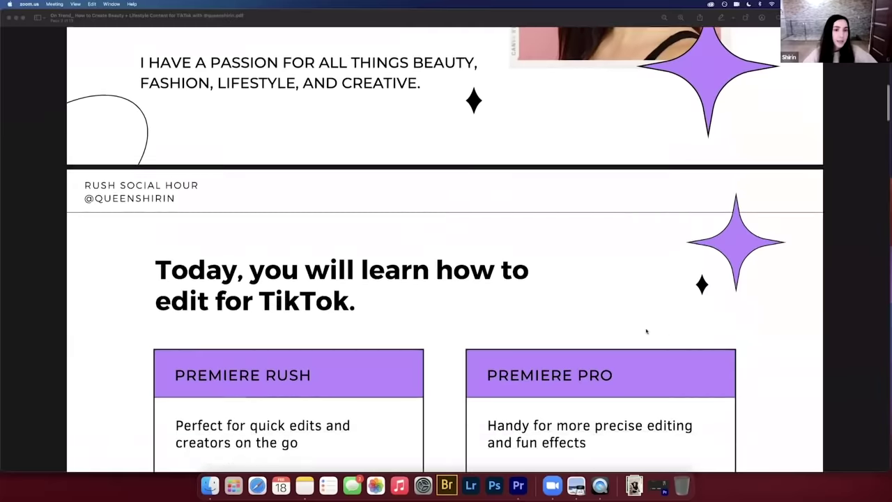
{"action": "scroll", "coordinate": [646, 332], "scroll_direction": "down", "scroll_amount": 5}
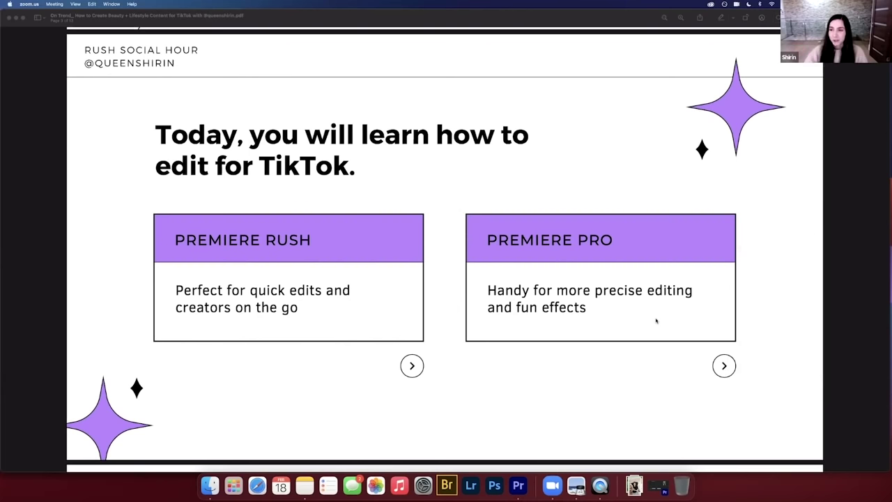
Scroll past the 'Benefits of editing in Premiere' slide toward 'Today's Lesson at a glance'.
{"action": "scroll", "coordinate": [656, 320], "scroll_direction": "down", "scroll_amount": 10}
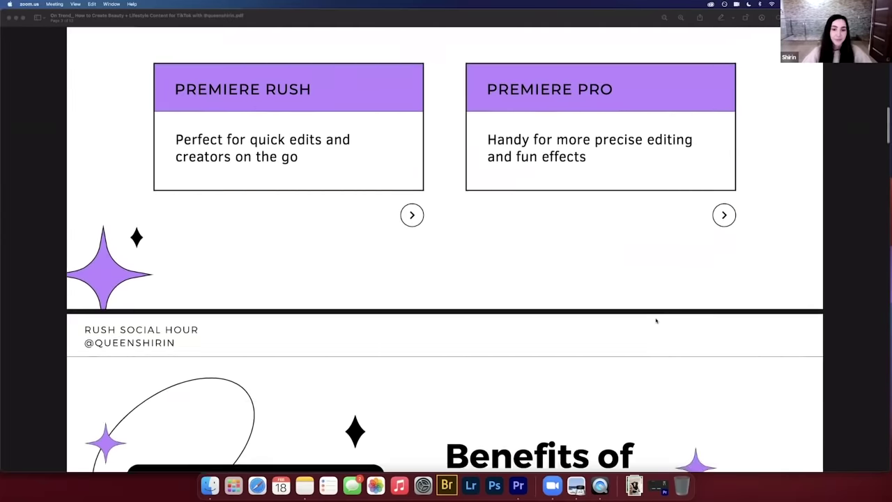
{"action": "scroll", "coordinate": [656, 320], "scroll_direction": "up", "scroll_amount": 2}
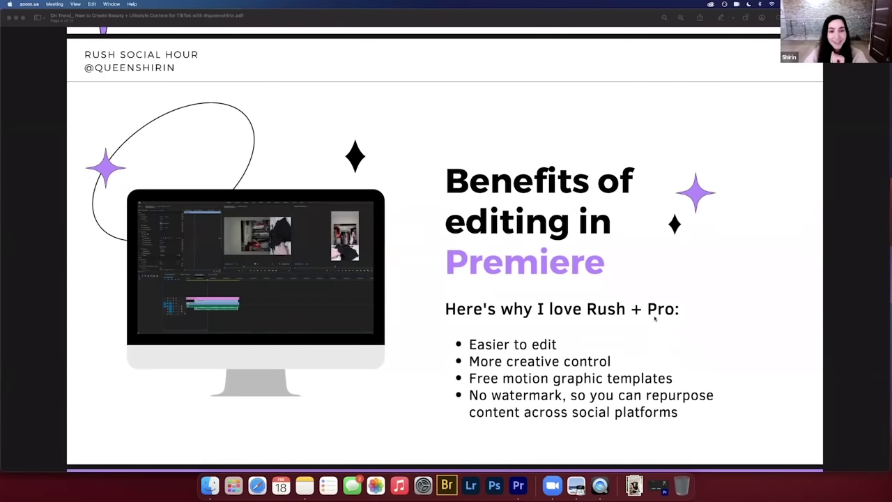
{"action": "scroll", "coordinate": [655, 319], "scroll_direction": "down", "scroll_amount": 10}
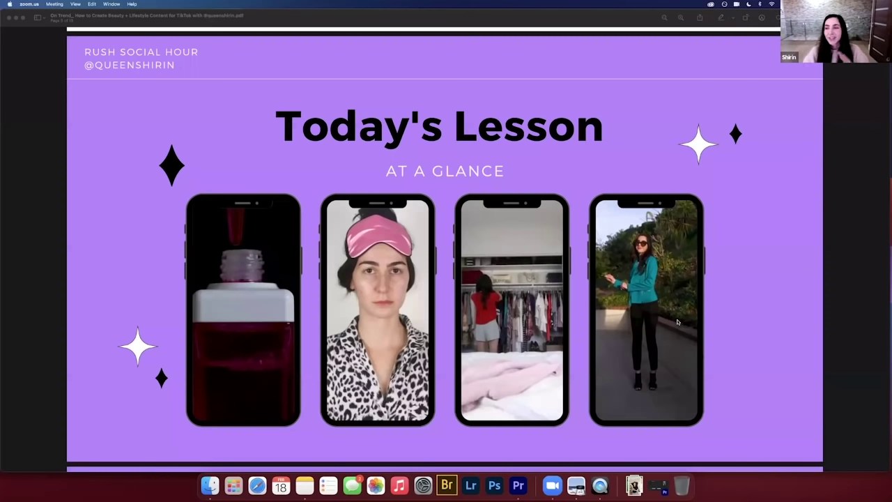
Scroll down to the slide reading 'Use what you have.'.
{"action": "scroll", "coordinate": [677, 322], "scroll_direction": "down", "scroll_amount": 10}
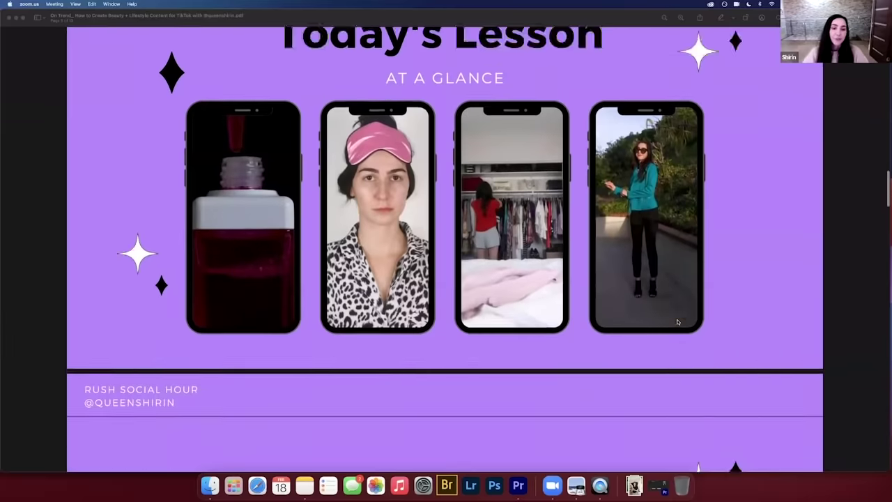
{"action": "scroll", "coordinate": [677, 322], "scroll_direction": "down", "scroll_amount": 2}
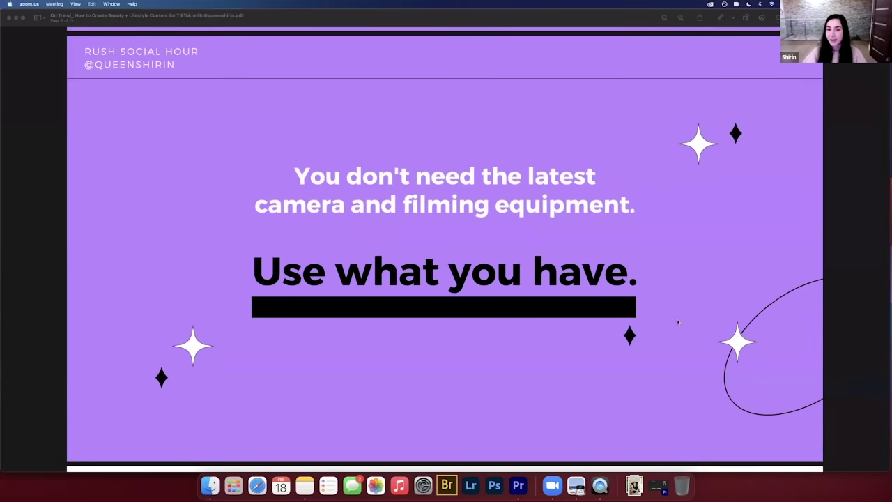
{"action": "scroll", "coordinate": [677, 322], "scroll_direction": "down", "scroll_amount": 1}
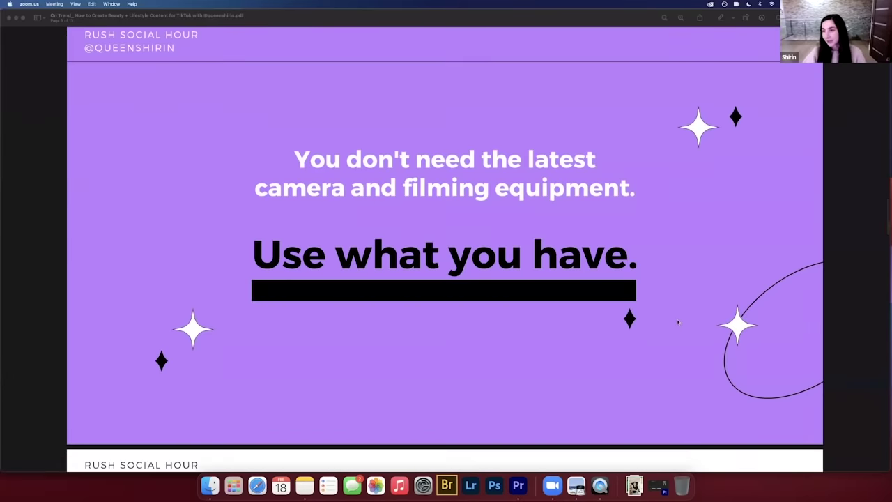
Scroll until the 'Satisfying Product Shots' slide fills the Preview window.
{"action": "scroll", "coordinate": [678, 322], "scroll_direction": "down", "scroll_amount": 5}
{"action": "scroll", "coordinate": [678, 322], "scroll_direction": "down", "scroll_amount": 10}
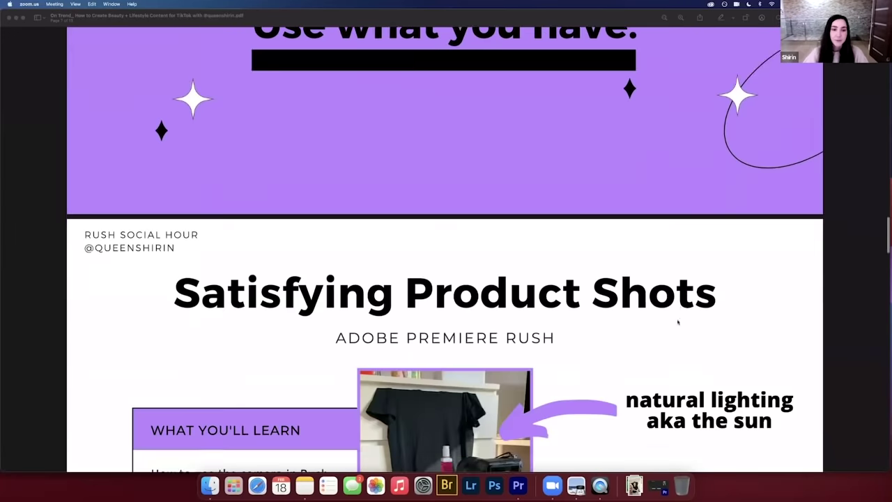
{"action": "scroll", "coordinate": [678, 322], "scroll_direction": "down", "scroll_amount": 1}
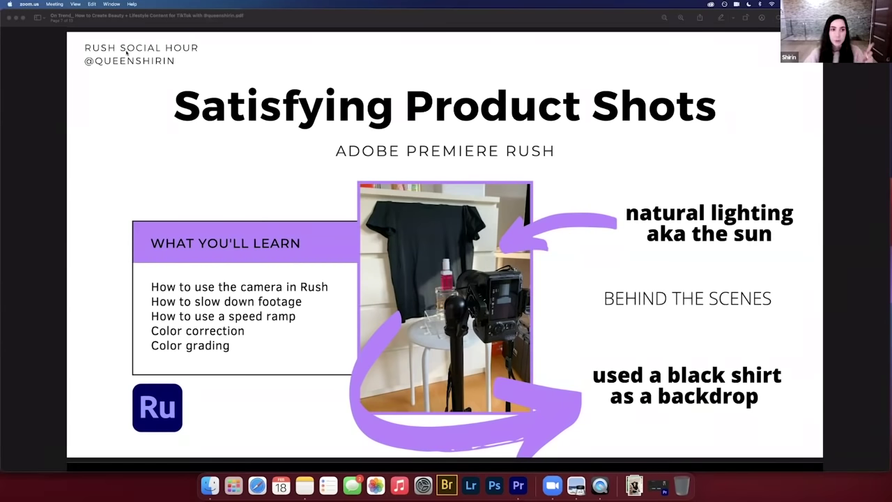
Drag the Preview window right to reveal the Premiere Rush project beside it.
{"action": "left_click_drag", "start_coordinate": [275, 20], "coordinate": [471, 7]}
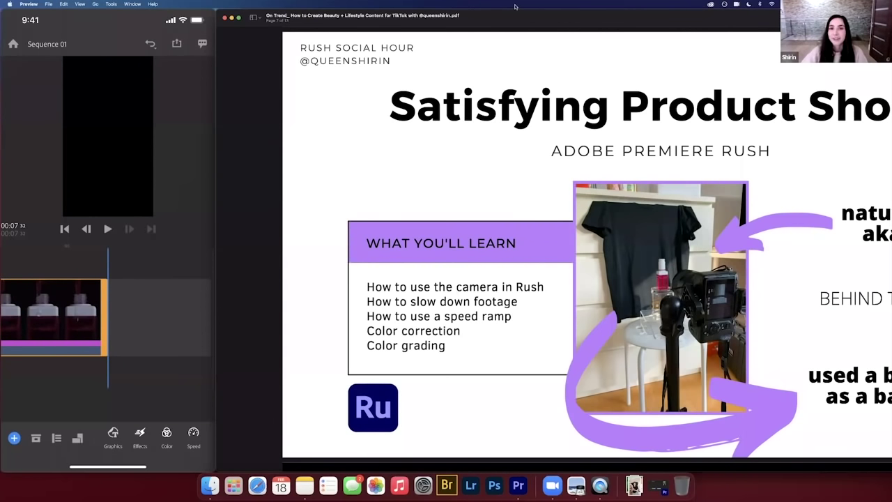
Drag the Preview window left so the slide deck covers the Rush project.
{"action": "left_click_drag", "start_coordinate": [556, 16], "coordinate": [391, 5]}
Maximize the Preview window and scroll past the TikTok Sounds slide to 'Transitions'.
{"action": "double_click", "coordinate": [391, 6]}
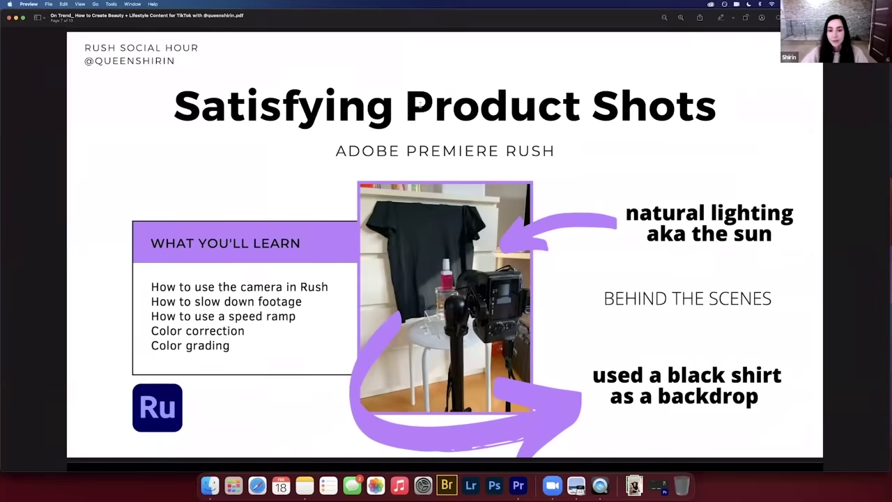
{"action": "scroll", "coordinate": [420, 102], "scroll_direction": "down", "scroll_amount": 10}
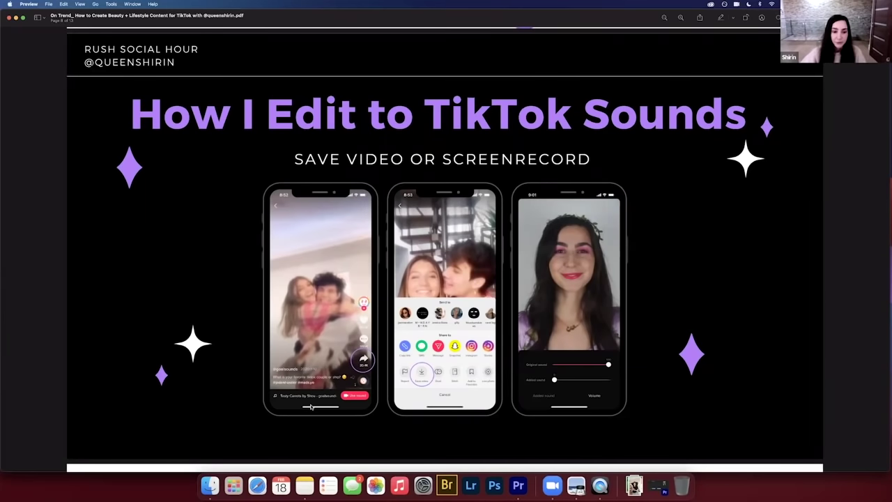
{"action": "scroll", "coordinate": [312, 405], "scroll_direction": "down", "scroll_amount": 10}
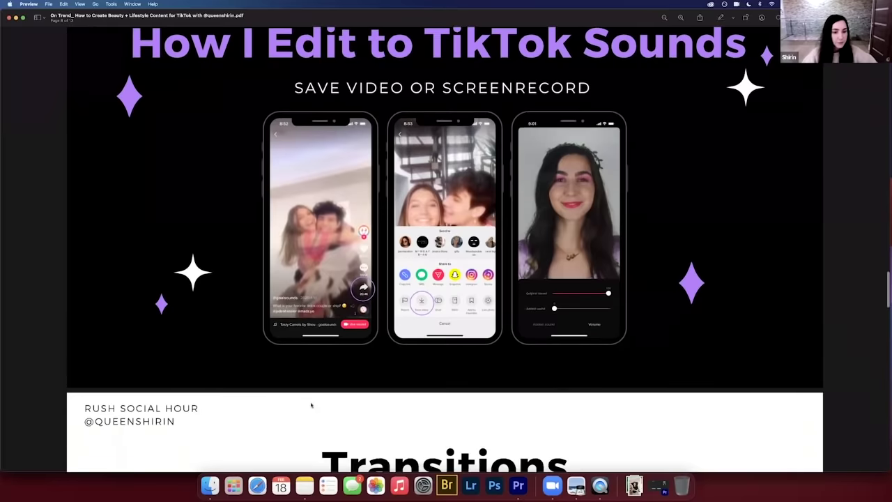
{"action": "scroll", "coordinate": [312, 403], "scroll_direction": "down", "scroll_amount": 5}
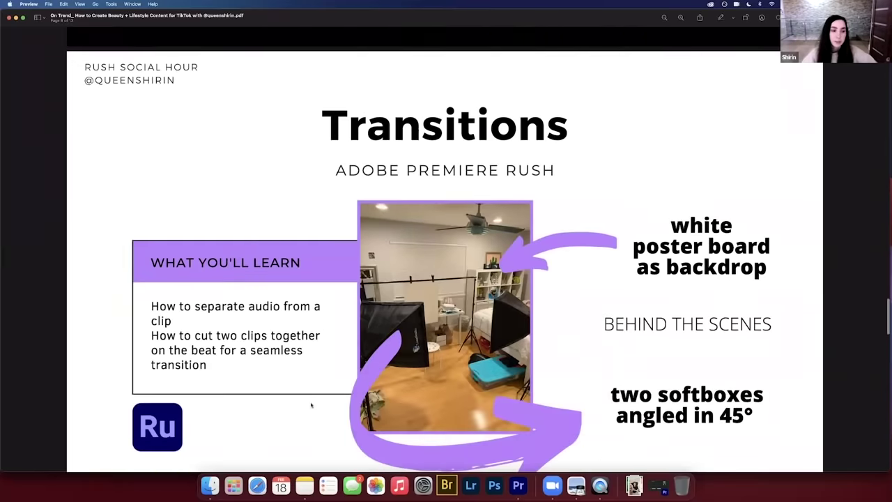
{"action": "scroll", "coordinate": [311, 405], "scroll_direction": "up", "scroll_amount": 1}
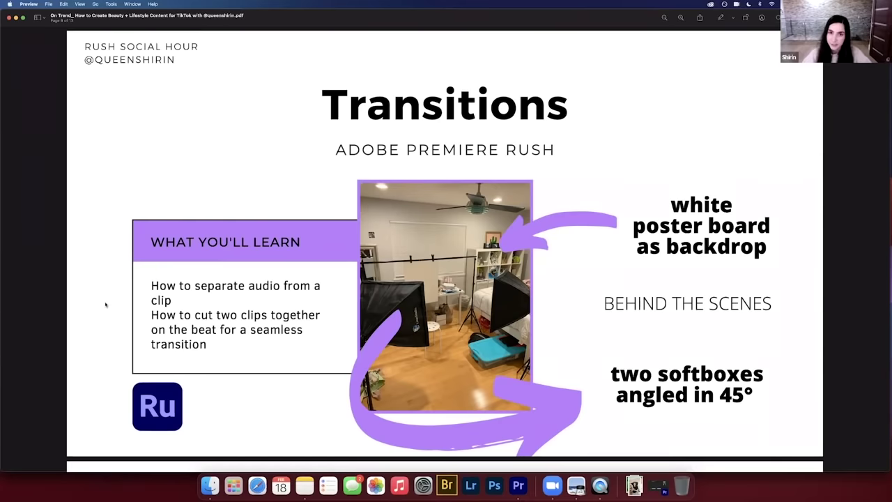
Move Preview aside and create a Rush project named 'Makeup Transition' from the chosen clips.
{"action": "left_click_drag", "start_coordinate": [280, 26], "coordinate": [489, 9]}
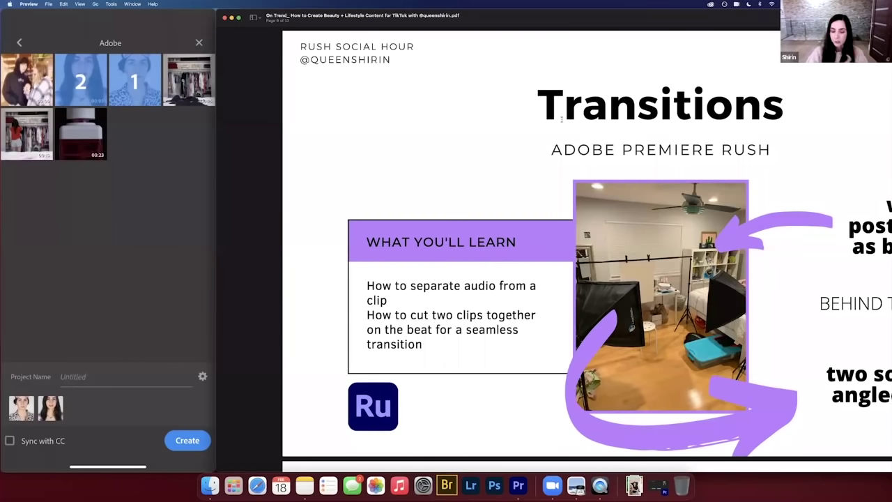
{"action": "left_click", "coordinate": [104, 376]}
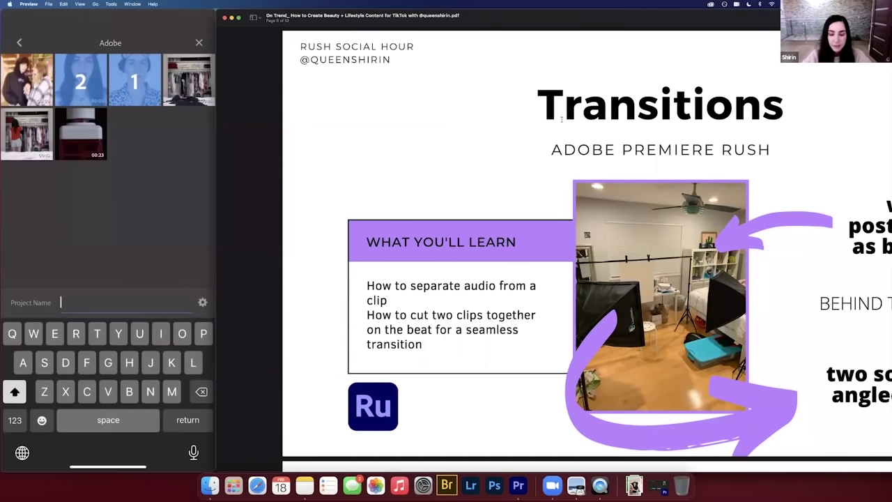
{"action": "type", "text": "Makeup Transit"}
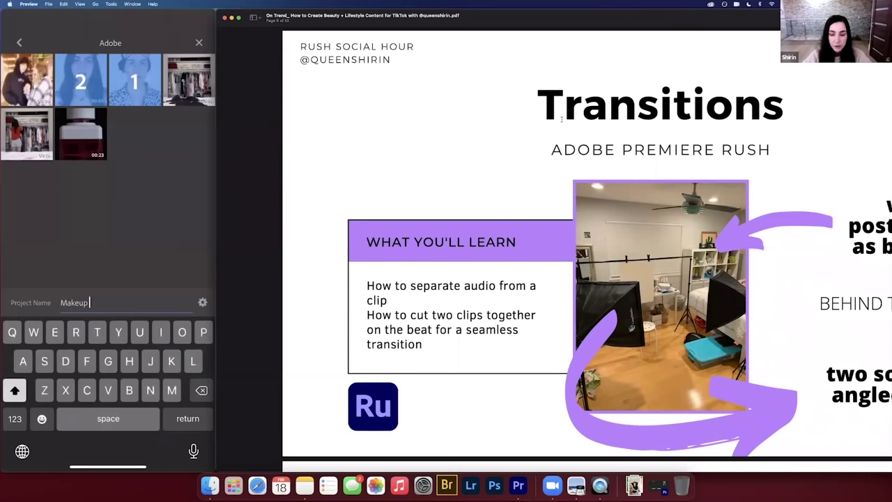
{"action": "type", "text": "ion"}
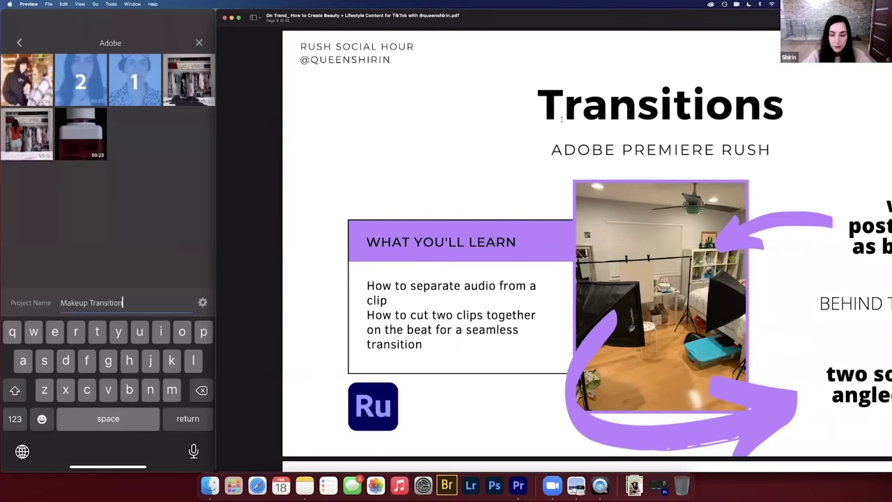
{"action": "key", "text": "Return"}
{"action": "left_click", "coordinate": [186, 395]}
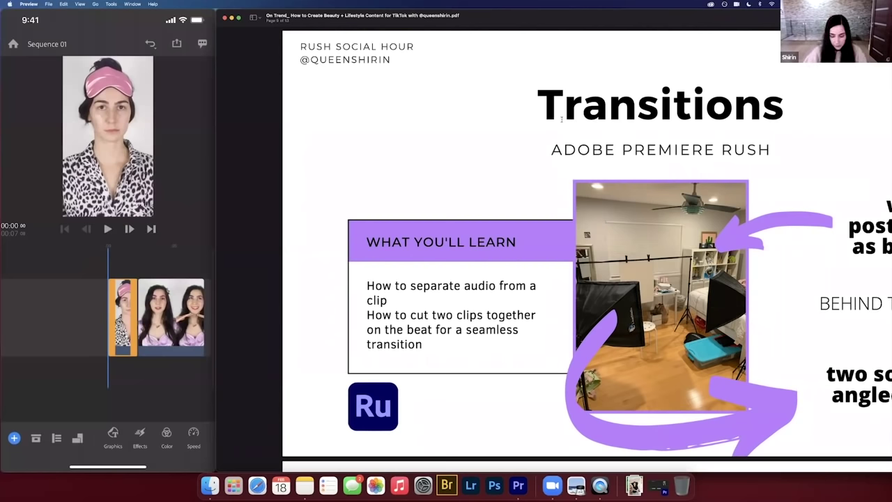
Play Sequence 01, from the sleep-mask clip into the made-up look.
{"action": "left_click", "coordinate": [107, 229]}
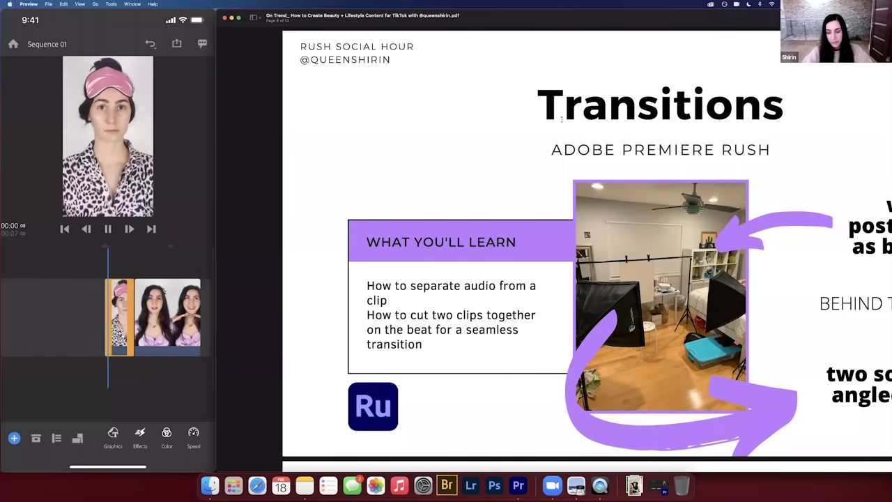
Pause playback of the sequence with its detached IMG_9467 audio track.
{"action": "left_click", "coordinate": [107, 228]}
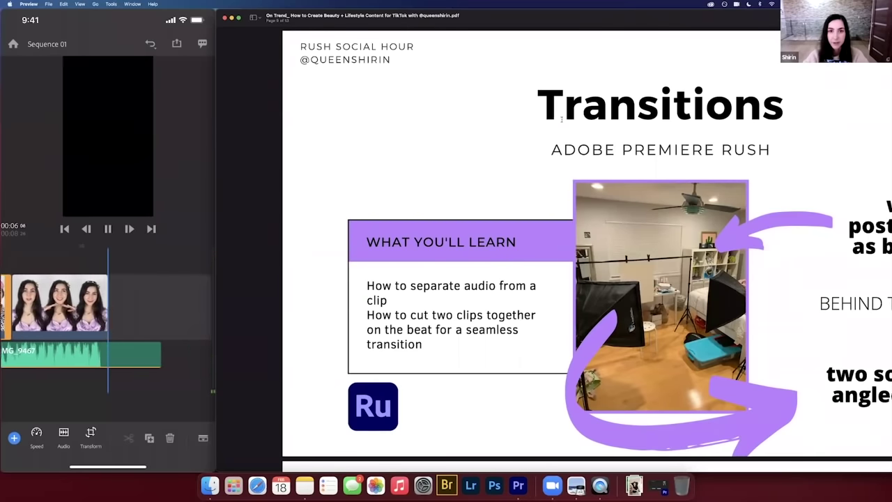
Pause on and select the IMG_9467 audio clip, then step the playhead back a few frames.
{"action": "left_click", "coordinate": [77, 354]}
{"action": "left_click_drag", "start_coordinate": [139, 306], "coordinate": [142, 307]}
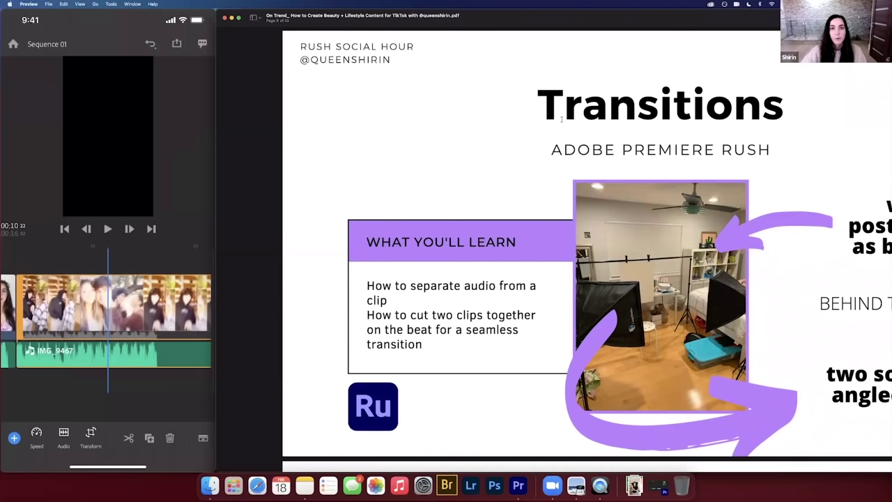
{"action": "key", "text": "Down"}
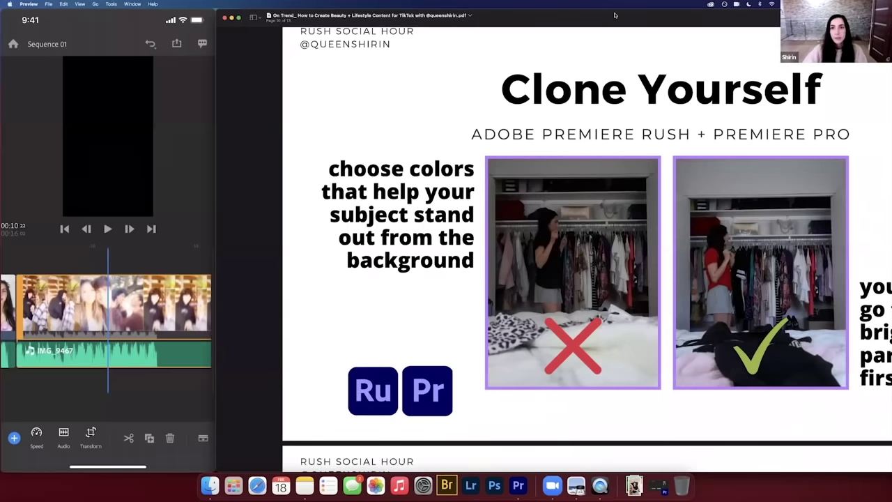
{"action": "left_click_drag", "start_coordinate": [517, 16], "coordinate": [400, 16]}
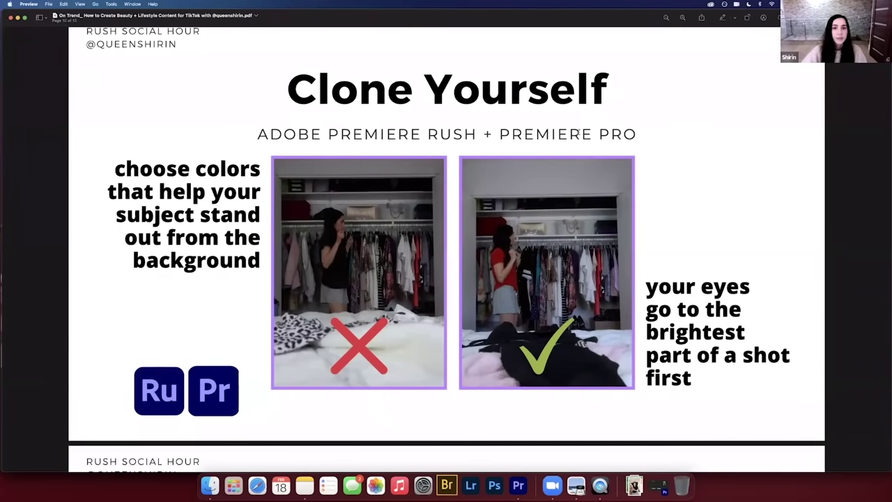
{"action": "scroll", "coordinate": [578, 133], "scroll_direction": "up", "scroll_amount": 5}
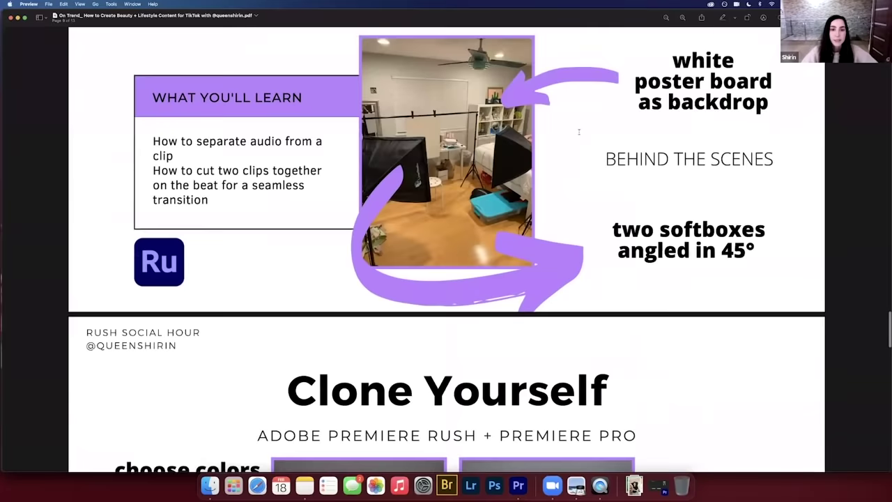
{"action": "scroll", "coordinate": [578, 133], "scroll_direction": "down", "scroll_amount": 5}
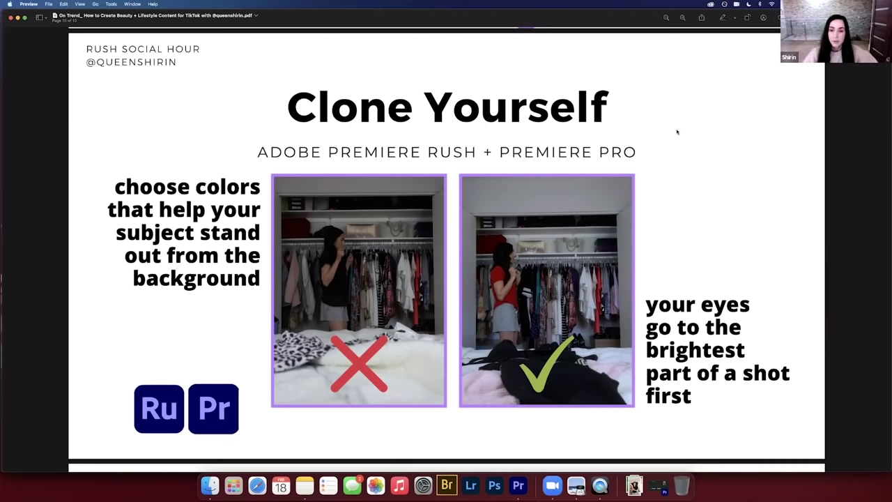
Scroll the Preview deck to the page 11 'What you'll learn' slide and bring it forward.
{"action": "scroll", "coordinate": [677, 131], "scroll_direction": "down", "scroll_amount": 10}
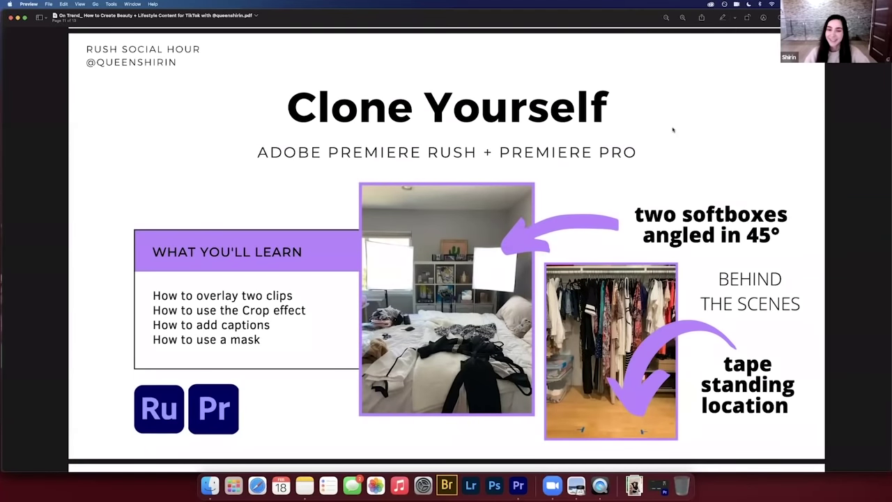
{"action": "scroll", "coordinate": [672, 130], "scroll_direction": "down", "scroll_amount": 1}
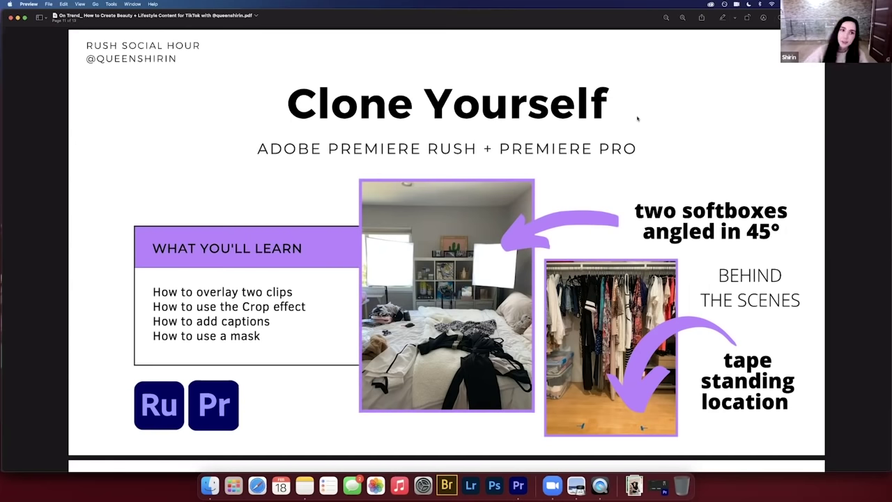
{"action": "left_click", "coordinate": [249, 23]}
Slide the deck window aside to reveal Rush and begin editing the TITLE placeholder.
{"action": "left_click_drag", "start_coordinate": [249, 24], "coordinate": [454, 9]}
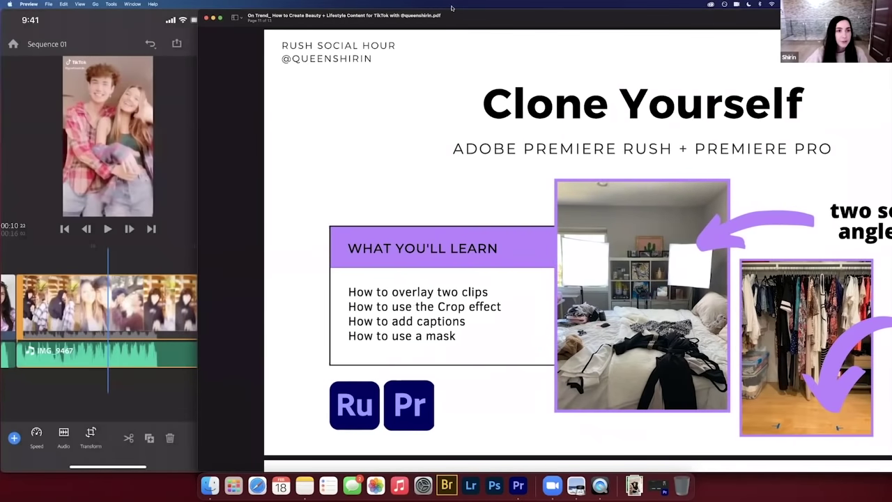
{"action": "left_click_drag", "start_coordinate": [693, 19], "coordinate": [706, 16]}
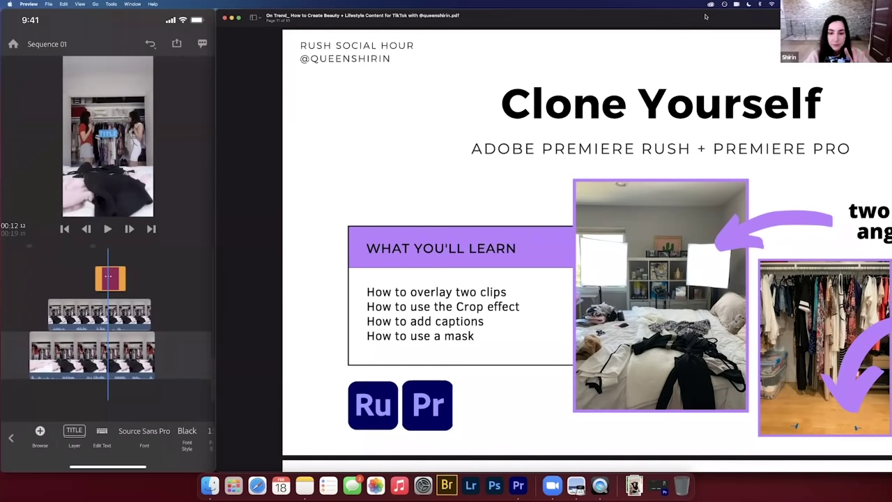
{"action": "left_click", "coordinate": [102, 437]}
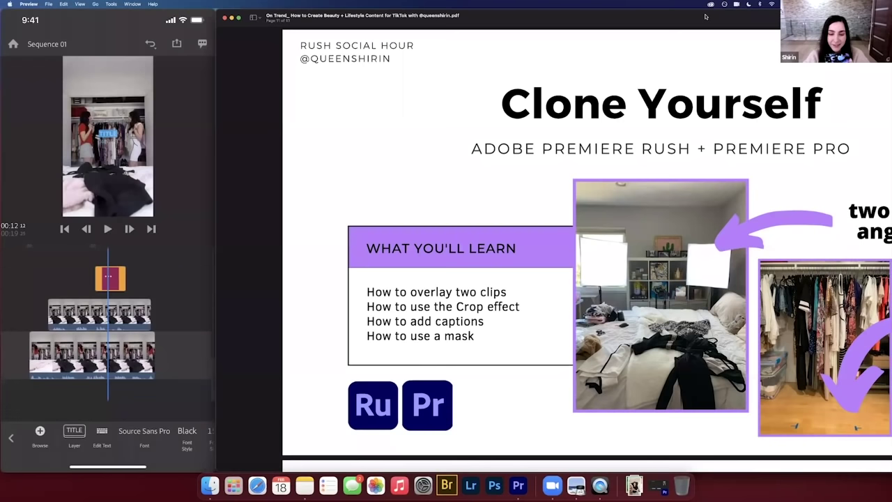
Replace the placeholder TITLE text with 'Pick anything'.
{"action": "left_click", "coordinate": [107, 229]}
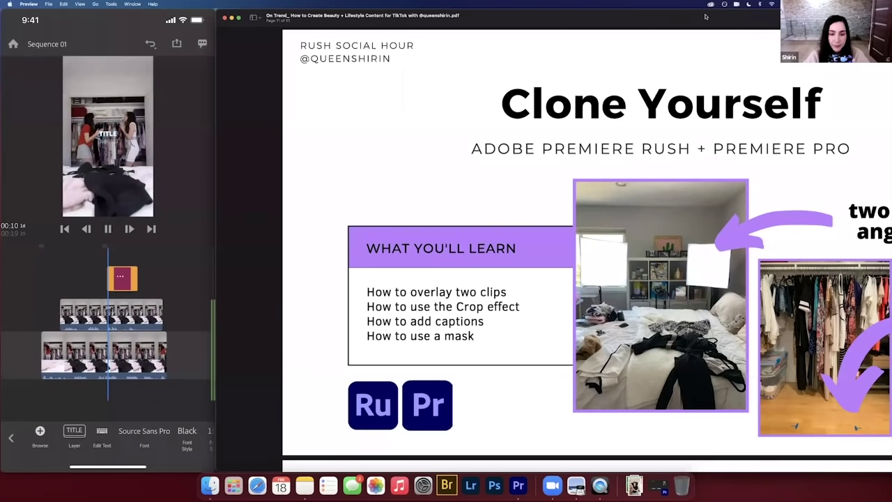
{"action": "left_click", "coordinate": [107, 229]}
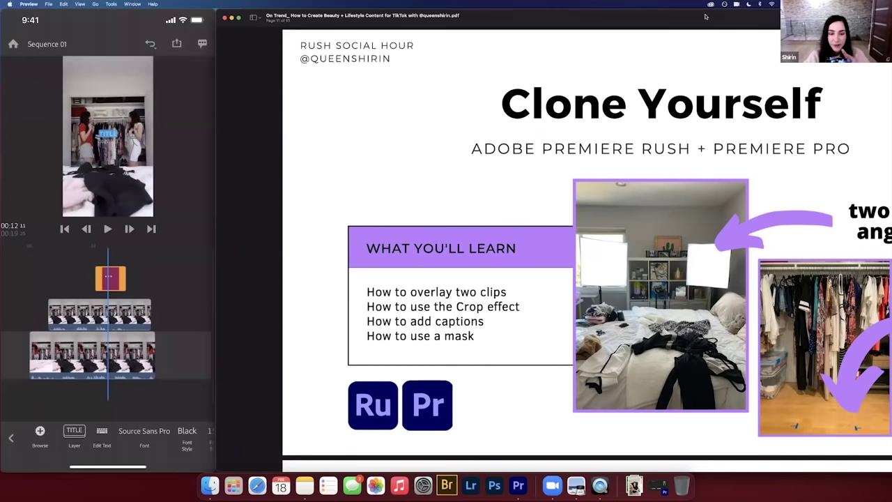
{"action": "left_click", "coordinate": [102, 438]}
{"action": "left_click", "coordinate": [79, 253]}
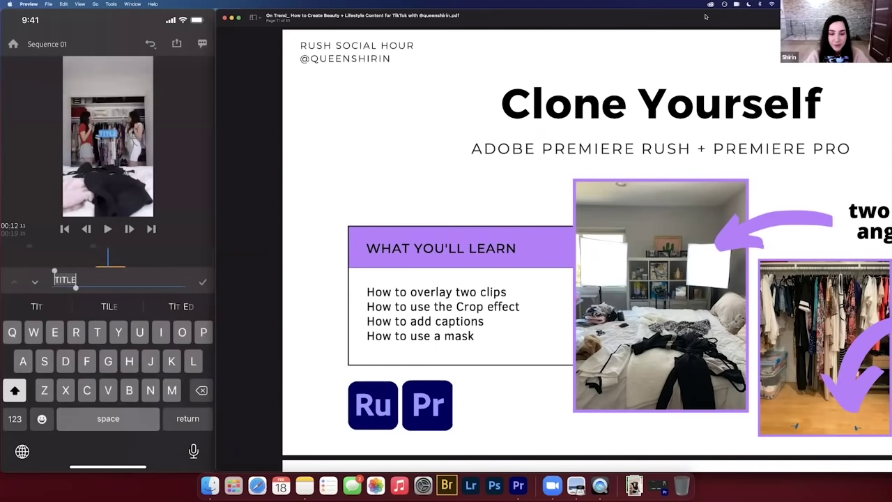
{"action": "type", "text": "Pic"}
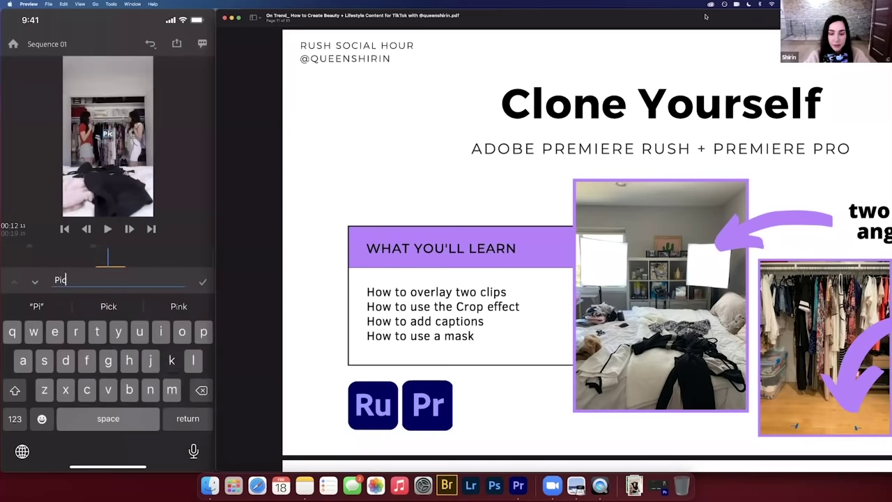
{"action": "type", "text": "k anything"}
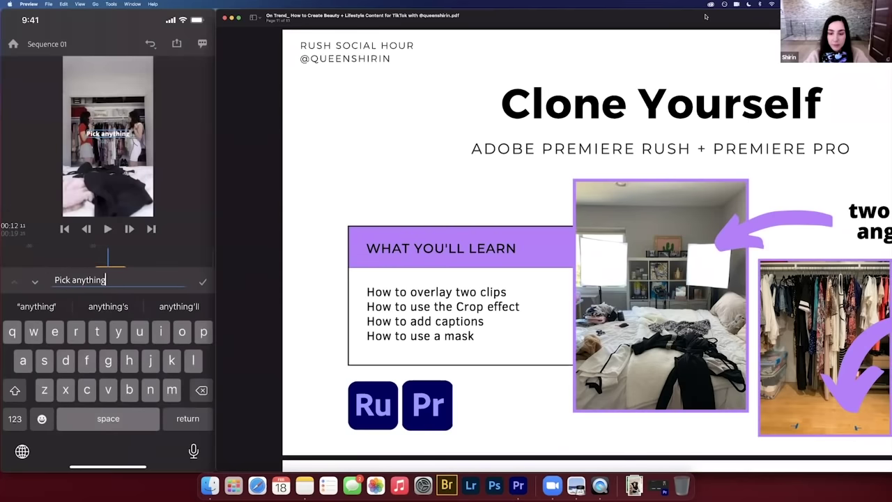
{"action": "key", "text": "Return"}
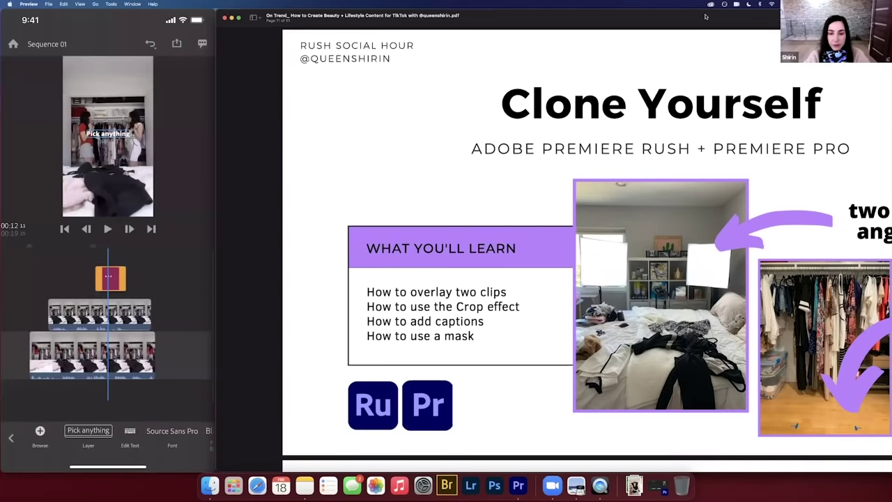
Clear the placeholder subtitle line and confirm the caption.
{"action": "left_click", "coordinate": [88, 430]}
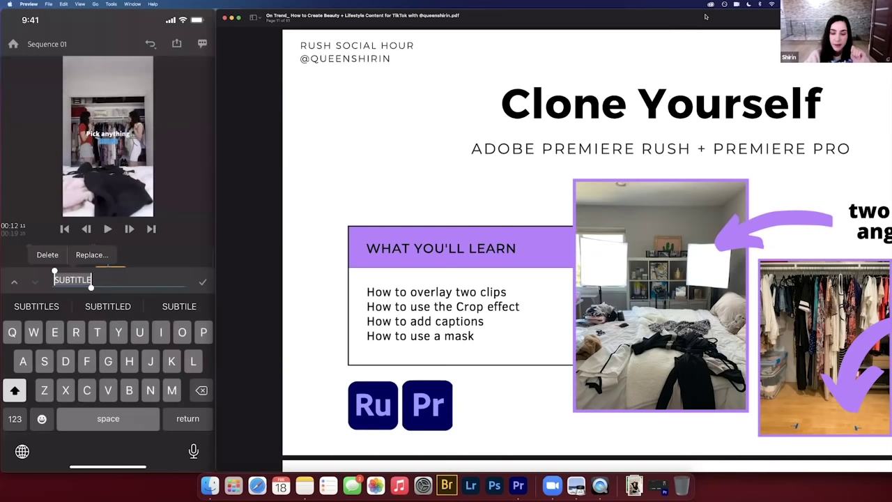
{"action": "key", "text": "BackSpace"}
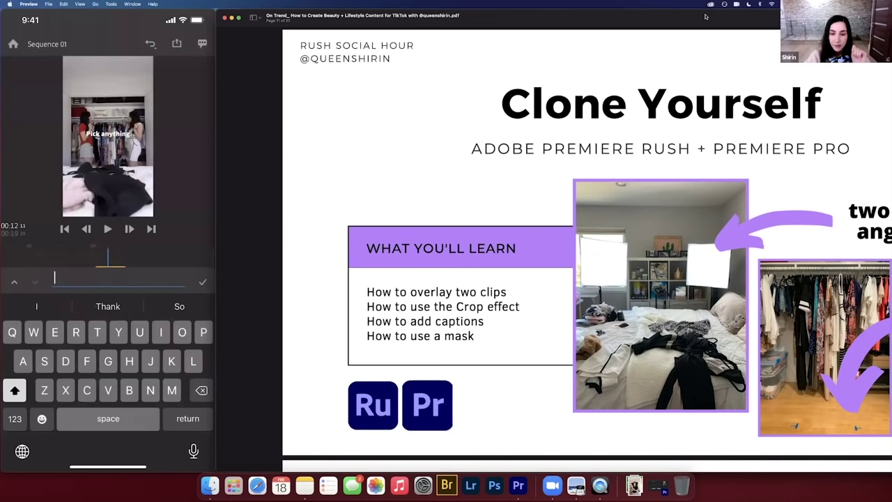
{"action": "key", "text": "Return"}
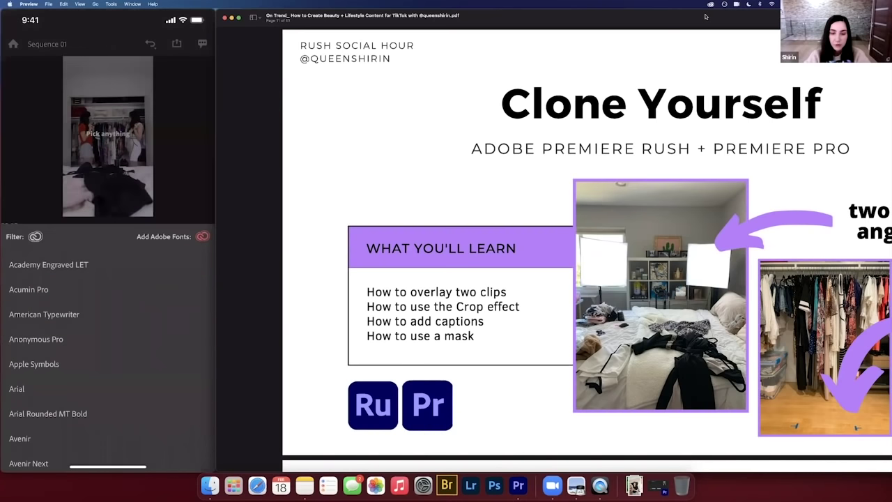
Set the 'Pick anything' caption font to Montserrat.
{"action": "scroll", "coordinate": [108, 356], "scroll_direction": "down", "scroll_amount": 10}
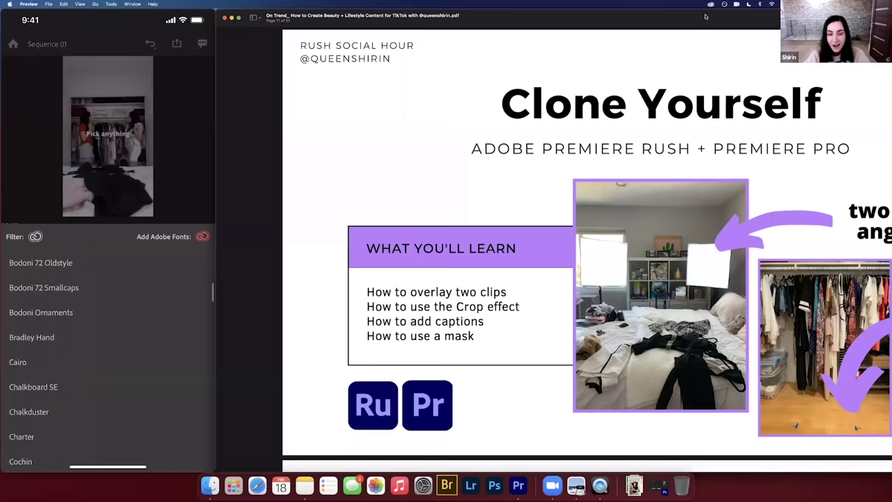
{"action": "scroll", "coordinate": [108, 356], "scroll_direction": "down", "scroll_amount": 10}
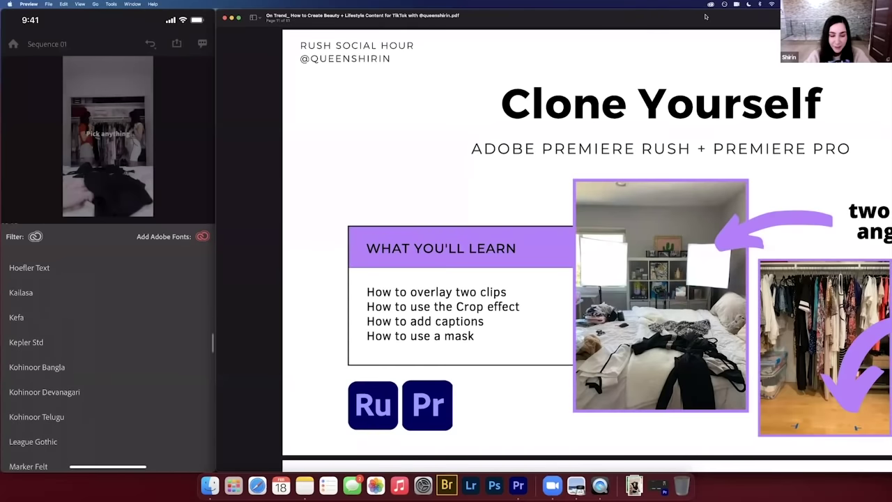
{"action": "scroll", "coordinate": [108, 355], "scroll_direction": "down", "scroll_amount": 5}
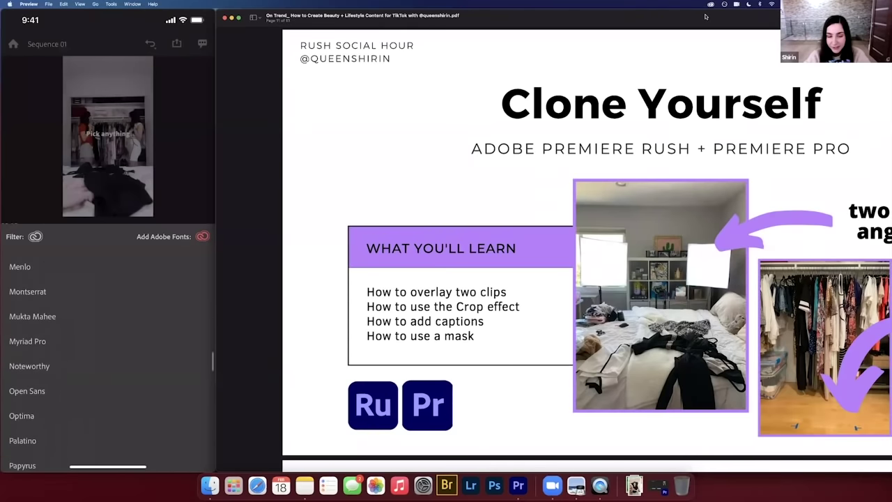
{"action": "left_click", "coordinate": [28, 291]}
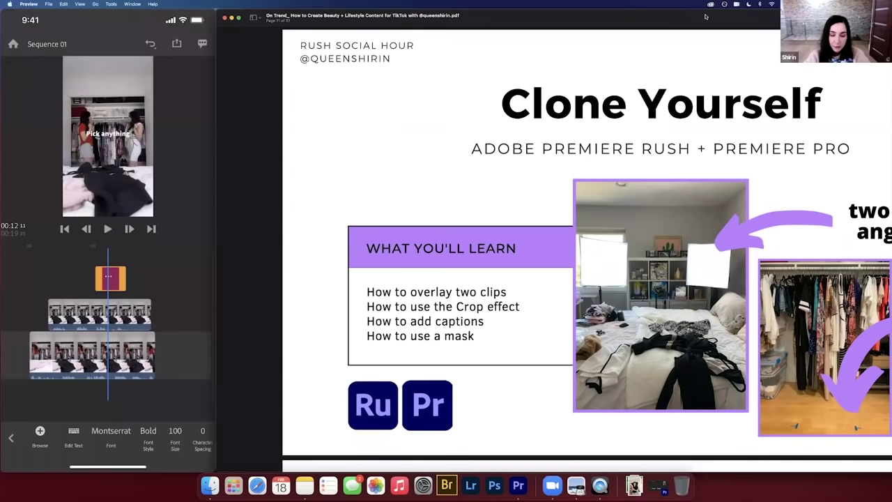
Enlarge the caption's font size from 100 to 189.
{"action": "scroll", "coordinate": [108, 436], "scroll_direction": "right", "scroll_amount": 1}
{"action": "left_click", "coordinate": [157, 435]}
{"action": "mouse_move", "coordinate": [32, 409]}
{"action": "left_mouse_down"}
{"action": "mouse_move", "coordinate": [46, 409]}
{"action": "mouse_move", "coordinate": [32, 408]}
{"action": "left_mouse_up"}
{"action": "left_click_drag", "start_coordinate": [157, 432], "coordinate": [104, 432]}
Turn on a purple outline for the caption at thickness 43.
{"action": "left_click", "coordinate": [135, 436]}
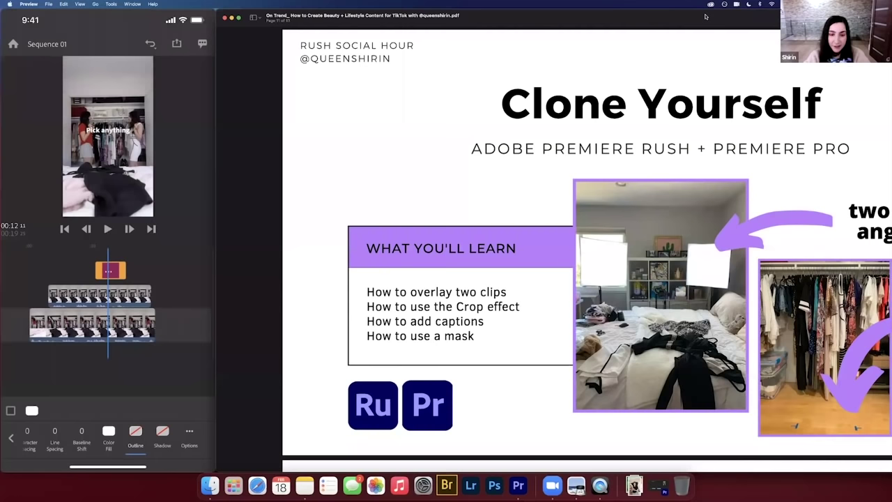
{"action": "left_click", "coordinate": [10, 411]}
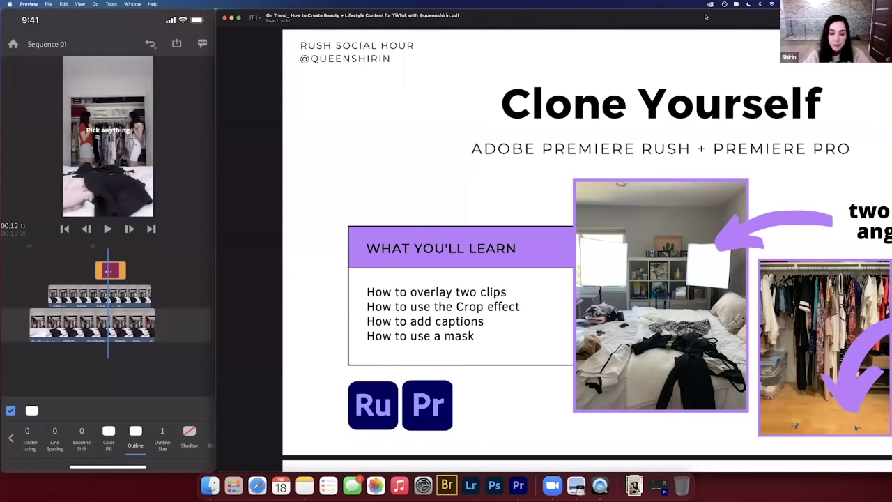
{"action": "left_click", "coordinate": [31, 410]}
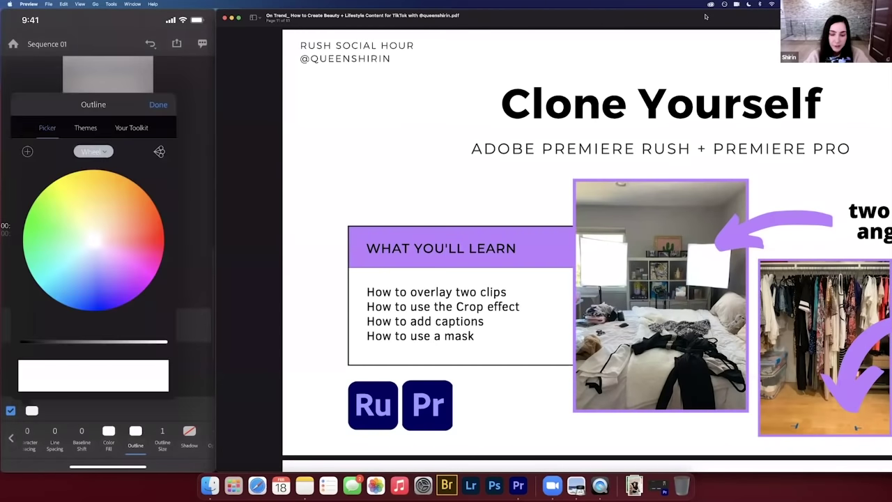
{"action": "left_click_drag", "start_coordinate": [99, 267], "coordinate": [130, 285]}
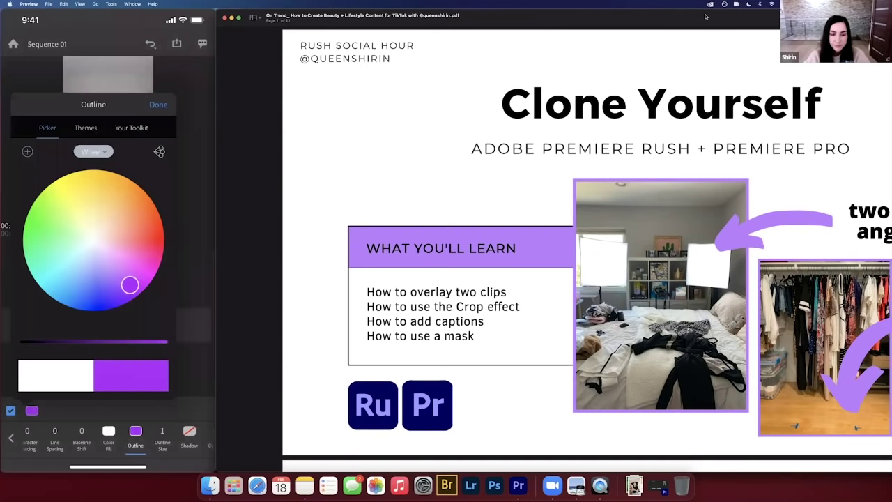
{"action": "left_click", "coordinate": [159, 104]}
{"action": "left_click", "coordinate": [163, 439]}
{"action": "left_click_drag", "start_coordinate": [14, 409], "coordinate": [82, 409]}
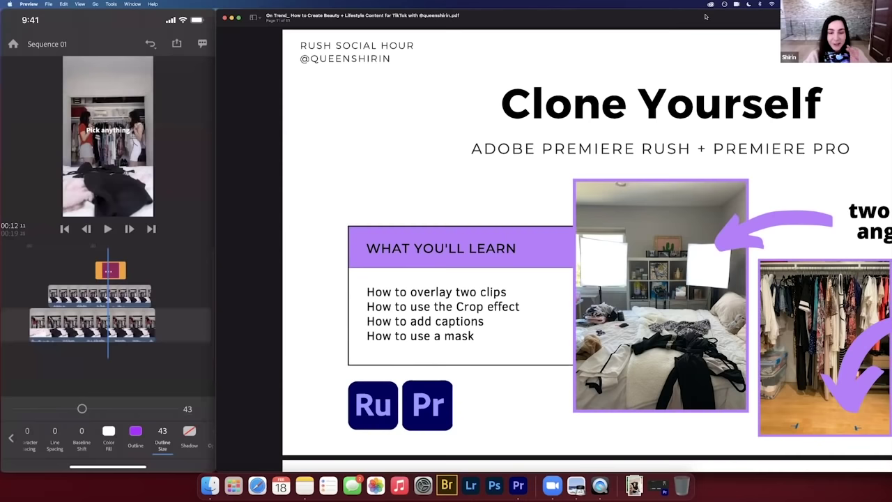
Select all of the 'Pick anything' caption text.
{"action": "left_click", "coordinate": [108, 130]}
{"action": "left_click", "coordinate": [73, 280]}
{"action": "left_click", "coordinate": [83, 280]}
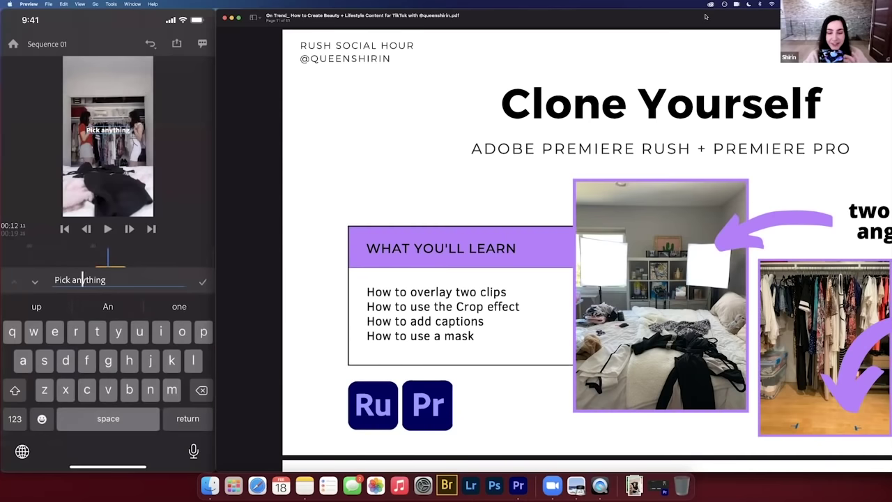
{"action": "left_click", "coordinate": [82, 280]}
{"action": "left_click", "coordinate": [111, 256]}
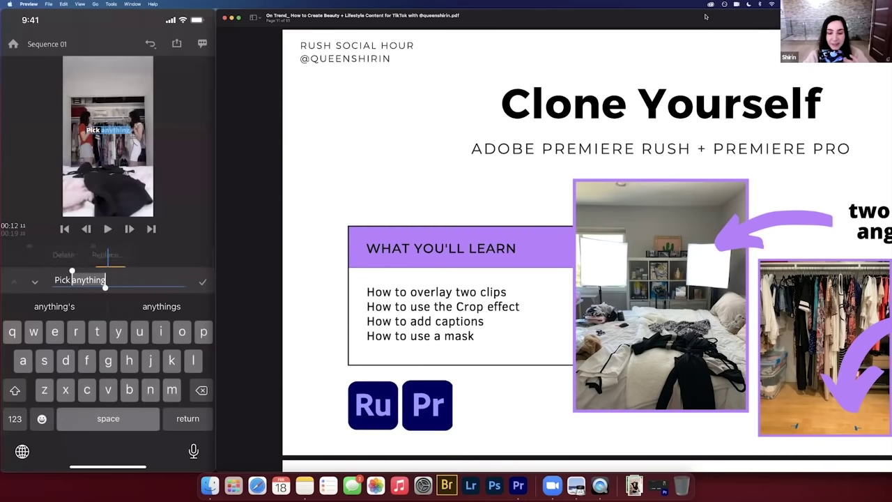
{"action": "left_click", "coordinate": [202, 281]}
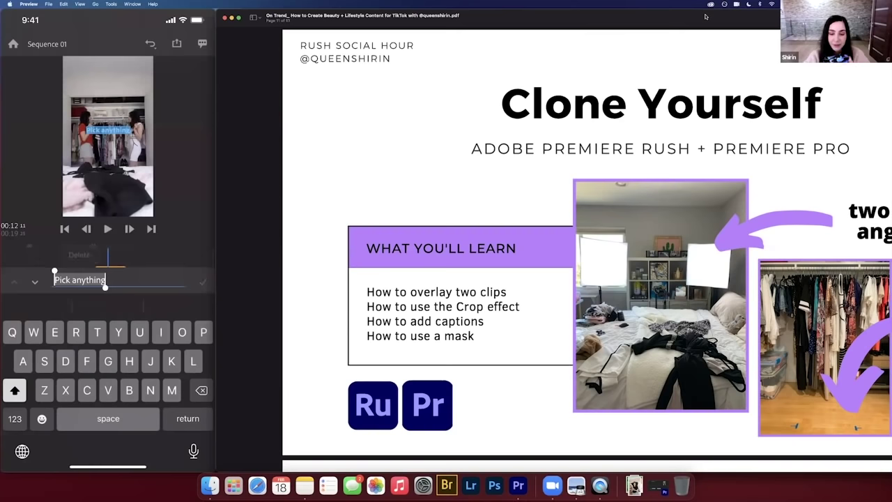
Reapply the purple outline to the selected text with thickness about 28.
{"action": "left_click", "coordinate": [146, 435]}
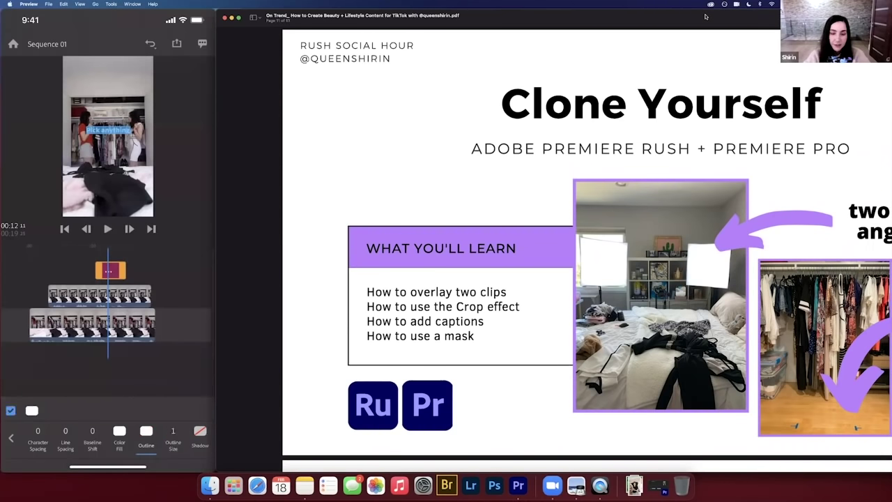
{"action": "left_click", "coordinate": [31, 411]}
{"action": "left_click_drag", "start_coordinate": [93, 240], "coordinate": [136, 277]}
{"action": "left_click", "coordinate": [158, 104]}
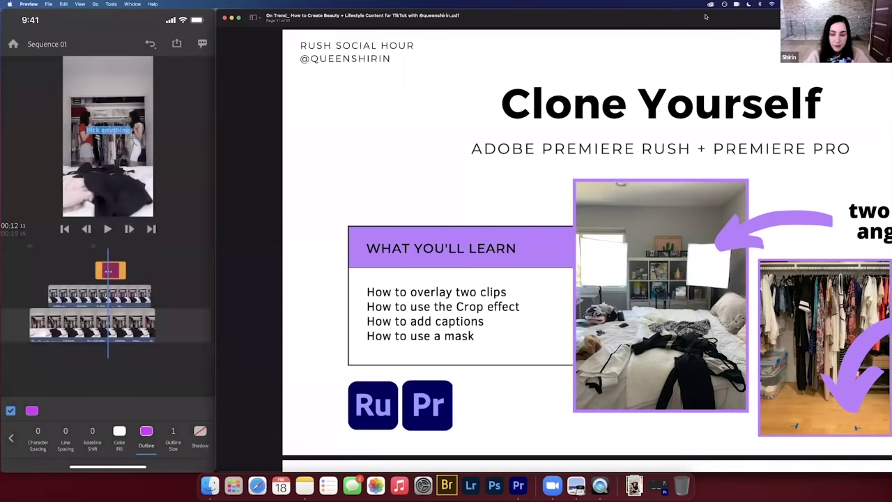
{"action": "left_click", "coordinate": [173, 438]}
{"action": "left_click_drag", "start_coordinate": [14, 408], "coordinate": [60, 408]}
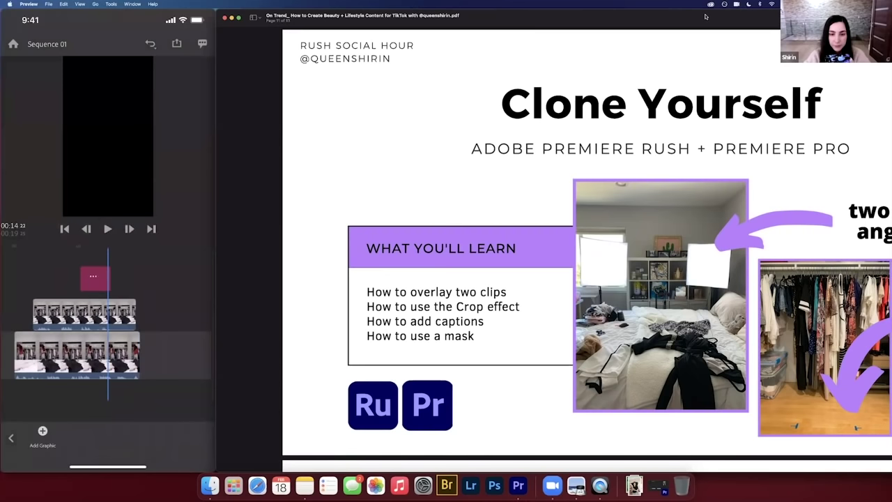
Reselect the 'Pick anything' title clip on the timeline and close text styling.
{"action": "left_click_drag", "start_coordinate": [69, 328], "coordinate": [101, 328]}
{"action": "left_click", "coordinate": [114, 277]}
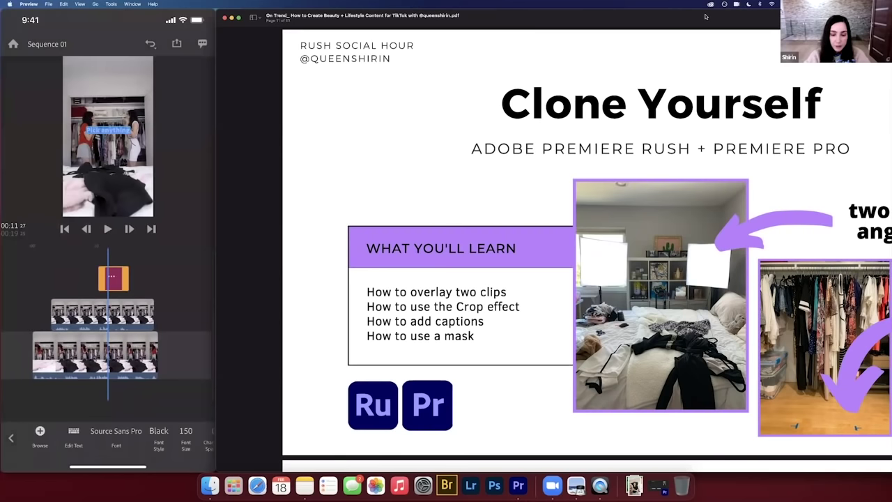
{"action": "left_click_drag", "start_coordinate": [160, 436], "coordinate": [134, 435]}
{"action": "scroll", "coordinate": [104, 437], "scroll_direction": "right", "scroll_amount": 5}
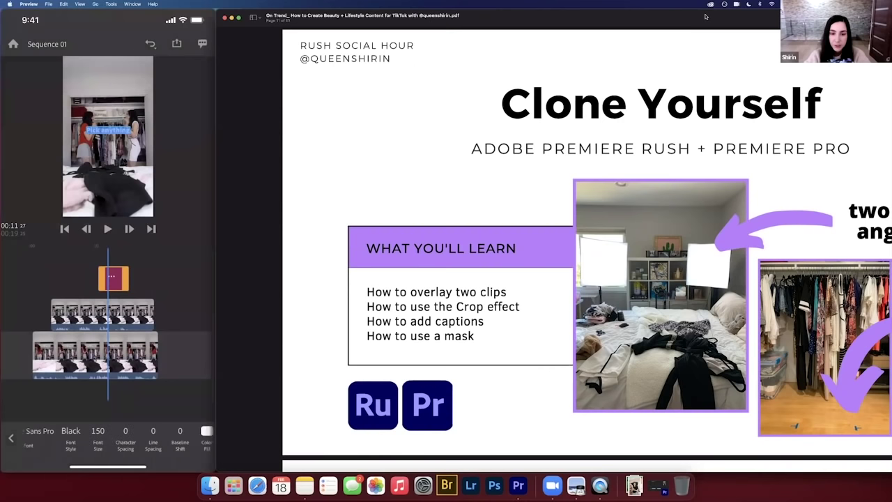
{"action": "scroll", "coordinate": [105, 438], "scroll_direction": "right", "scroll_amount": 3}
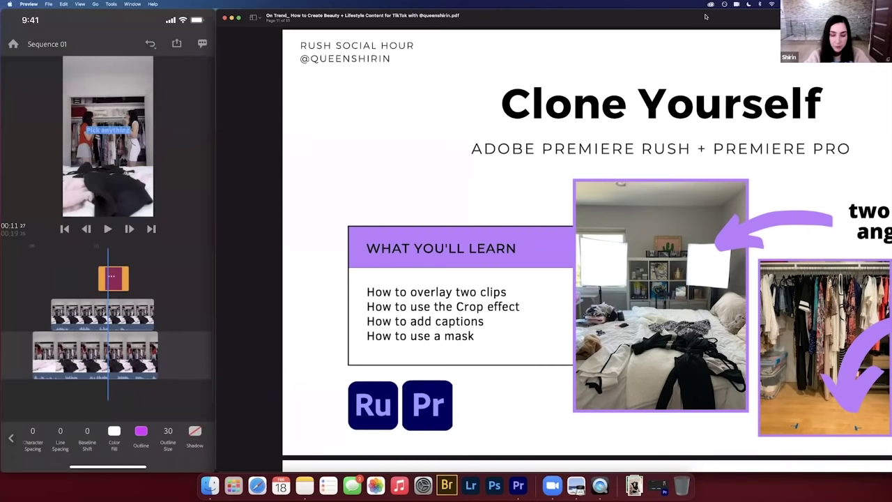
{"action": "left_click", "coordinate": [10, 437]}
{"action": "scroll", "coordinate": [105, 438], "scroll_direction": "right", "scroll_amount": 3}
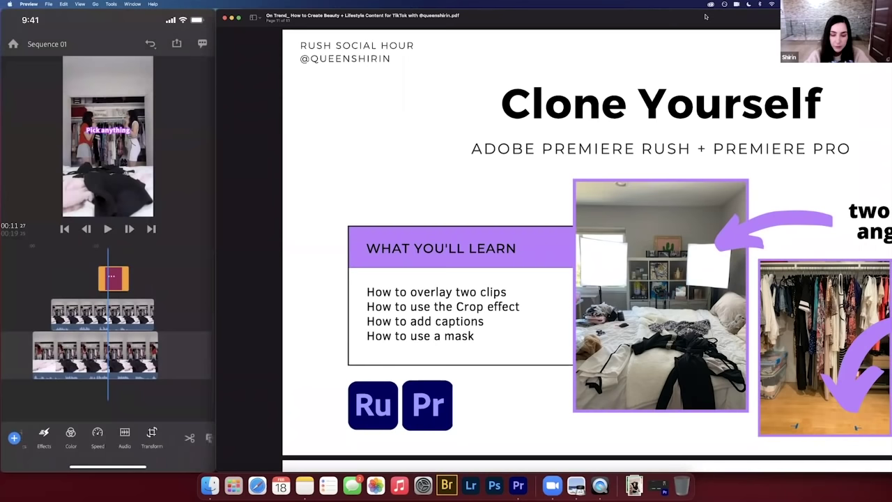
Raise the title's vertical position from 960 to 425 in Transform.
{"action": "left_click", "coordinate": [132, 438]}
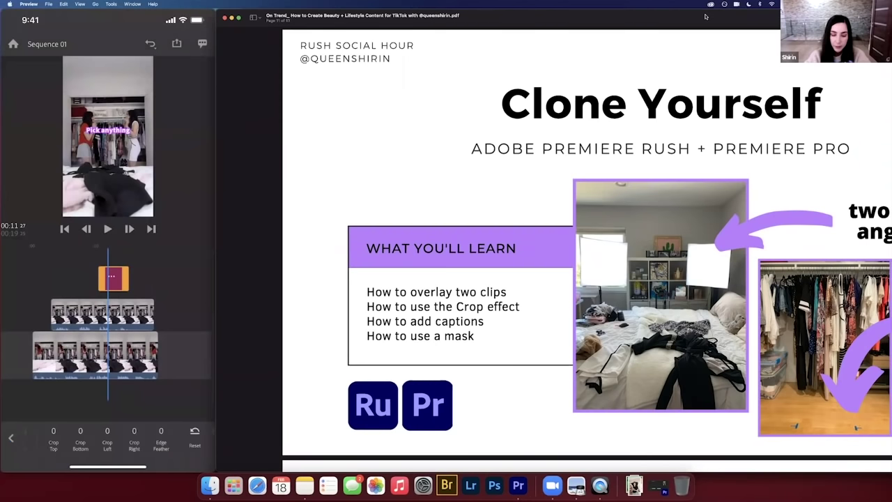
{"action": "scroll", "coordinate": [104, 438], "scroll_direction": "left", "scroll_amount": 3}
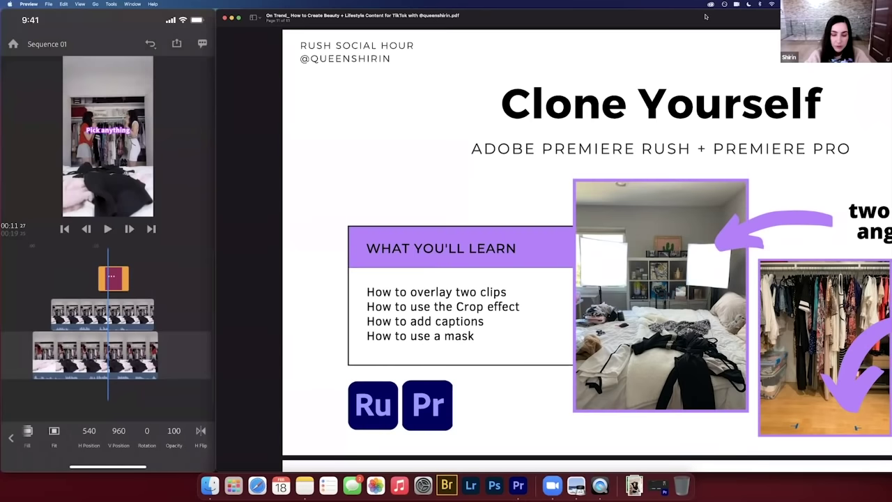
{"action": "left_click", "coordinate": [119, 430]}
{"action": "left_click_drag", "start_coordinate": [95, 409], "coordinate": [72, 409]}
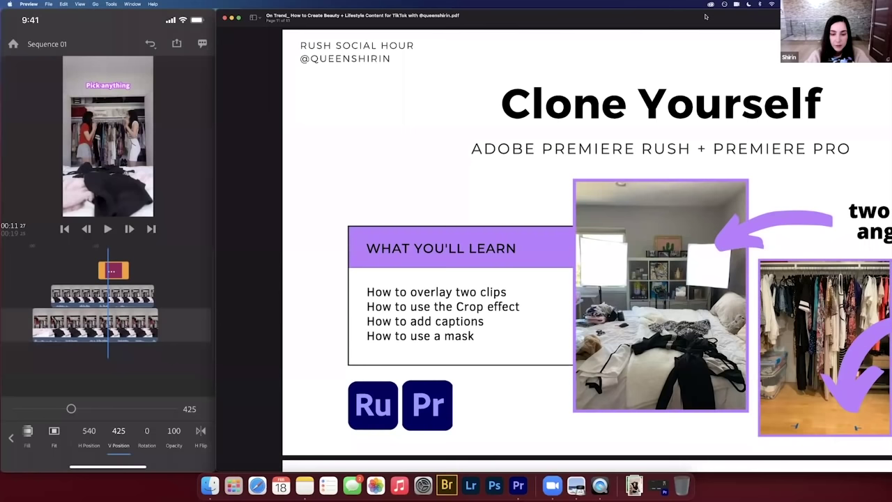
Play back the stacked clips to check the raised title, then close the Transform settings.
{"action": "left_click_drag", "start_coordinate": [104, 324], "coordinate": [117, 324]}
{"action": "left_click", "coordinate": [115, 296]}
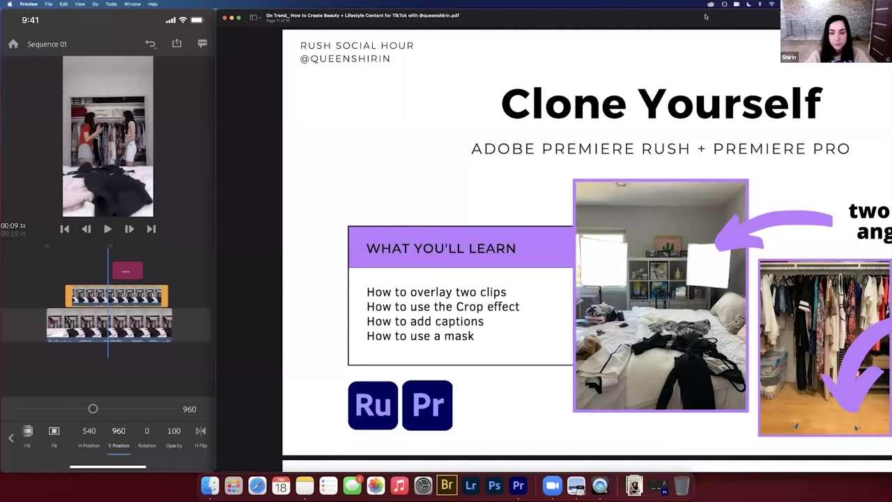
{"action": "left_click", "coordinate": [108, 229]}
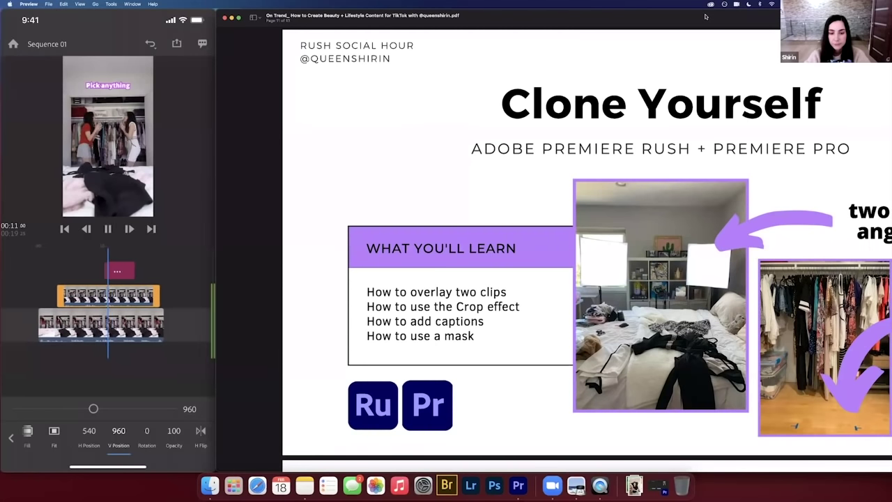
{"action": "left_click", "coordinate": [110, 270]}
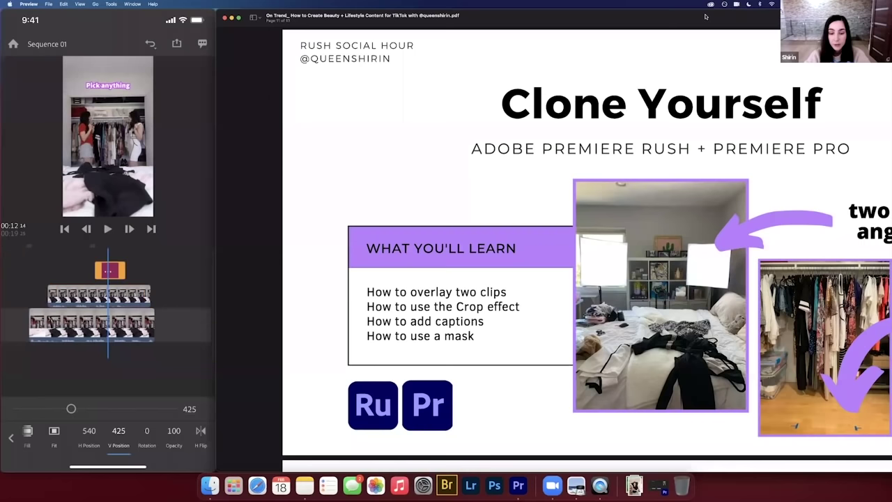
{"action": "left_click", "coordinate": [11, 437]}
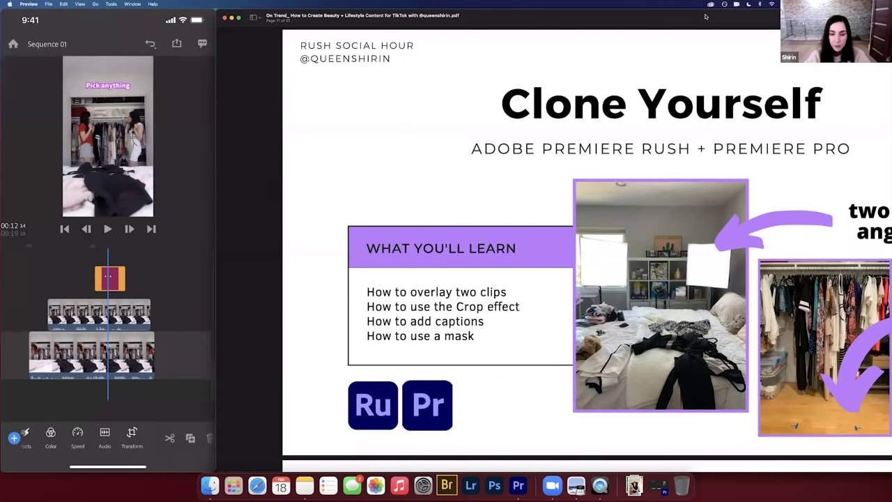
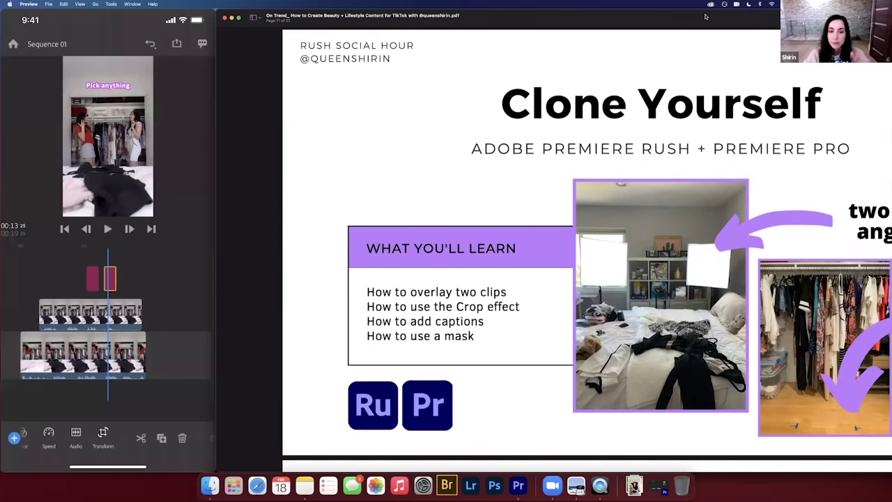
Change the Rush caption from 'Pick anything' to 'Caption' and return to Premiere Pro.
{"action": "double_click", "coordinate": [107, 85]}
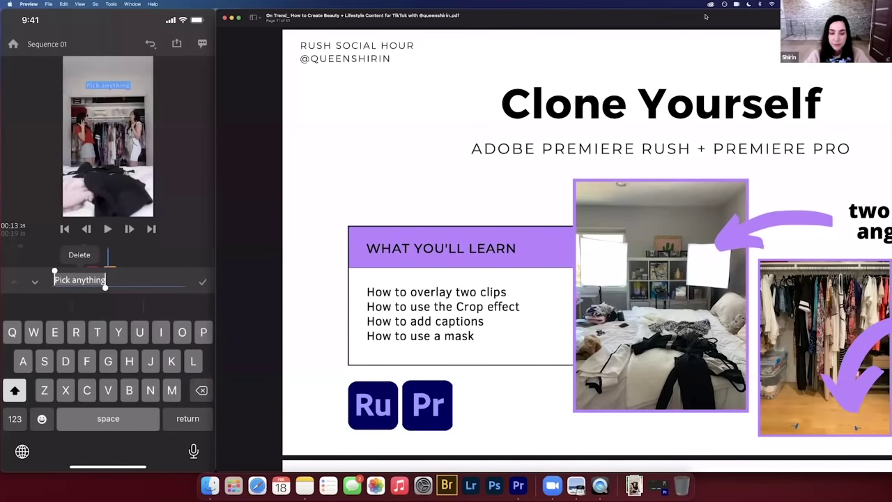
{"action": "type", "text": "Caption"}
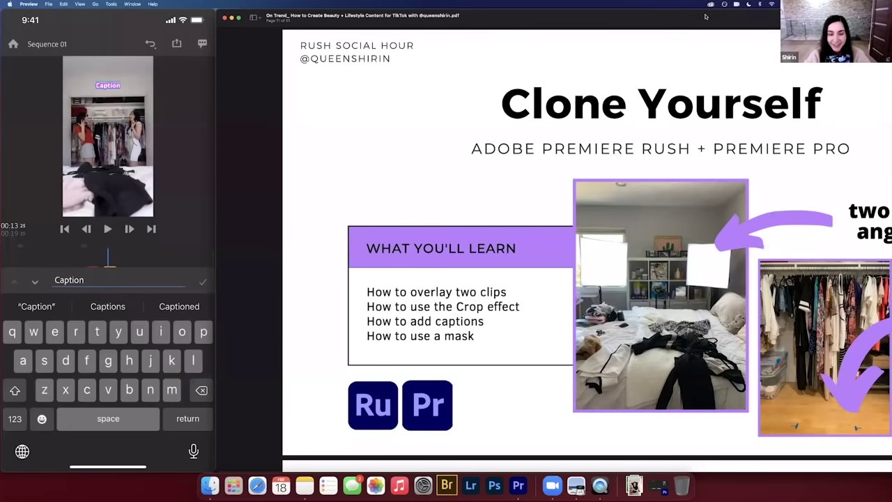
{"action": "key", "text": "Return"}
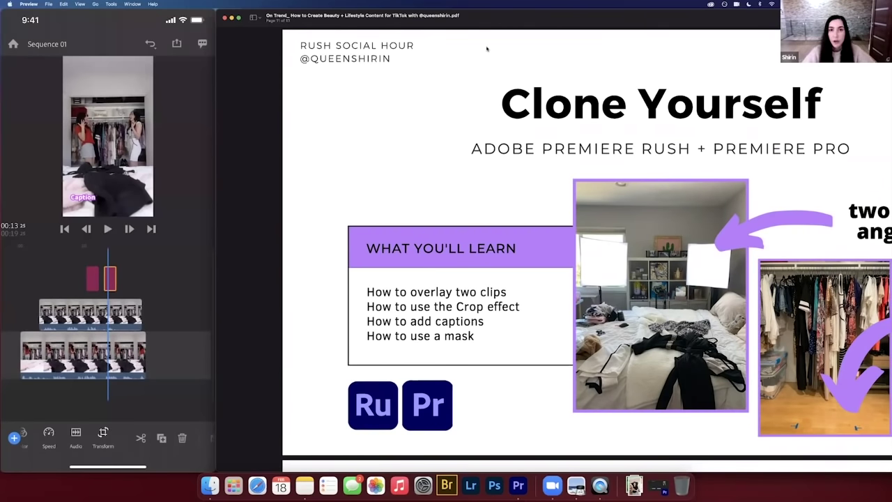
{"action": "left_click", "coordinate": [660, 488]}
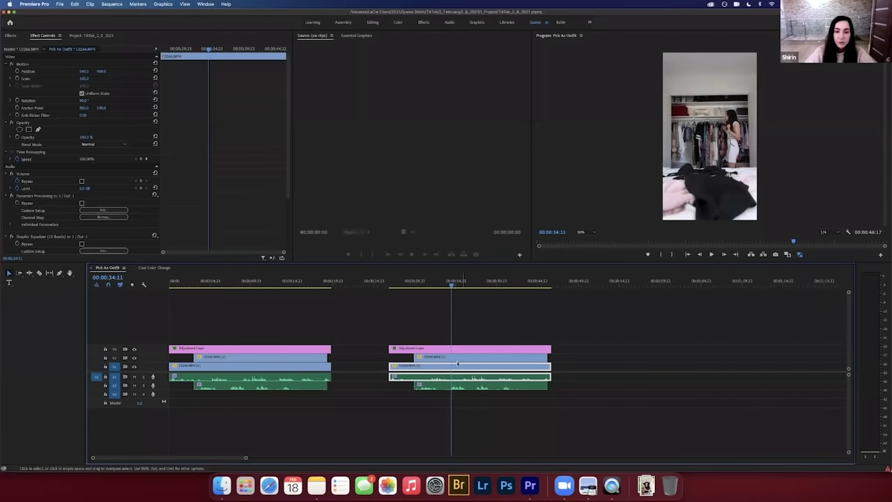
Play the second clip group from 00:00:27:05, then select its upper V2 overlay clip.
{"action": "left_click", "coordinate": [390, 286]}
{"action": "key", "text": "space"}
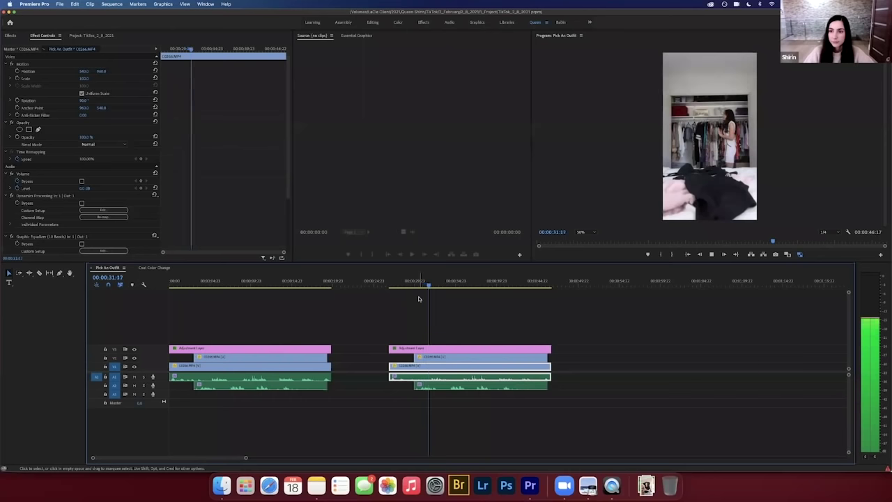
{"action": "key", "text": "space"}
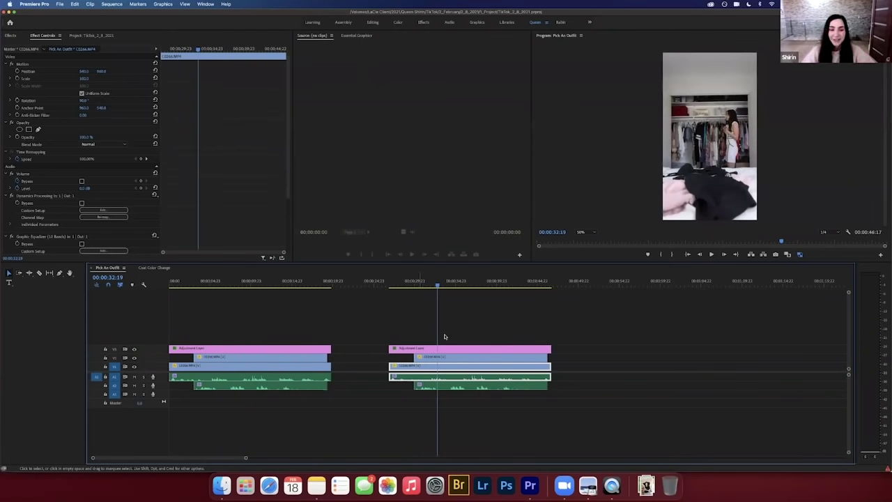
{"action": "left_click", "coordinate": [458, 359]}
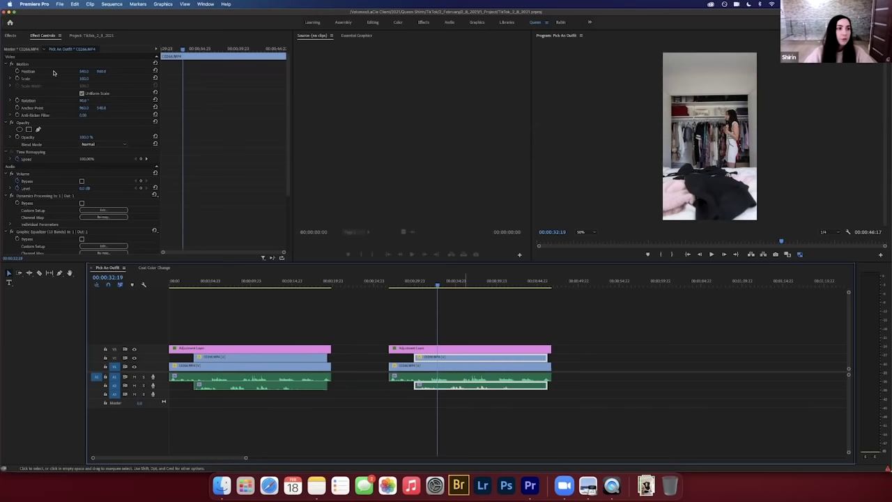
Find Crop in the Effects search and apply it to the upper V2 overlay clip.
{"action": "left_click", "coordinate": [12, 35]}
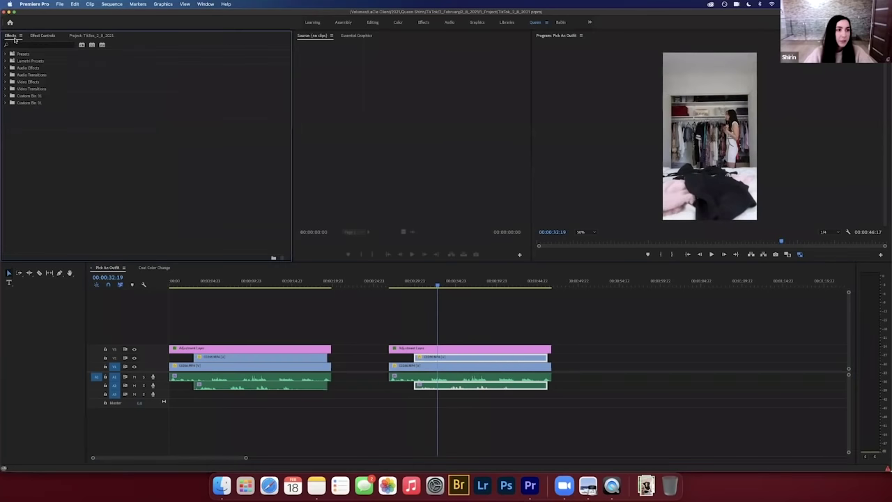
{"action": "left_click", "coordinate": [23, 46]}
{"action": "type", "text": "crop"}
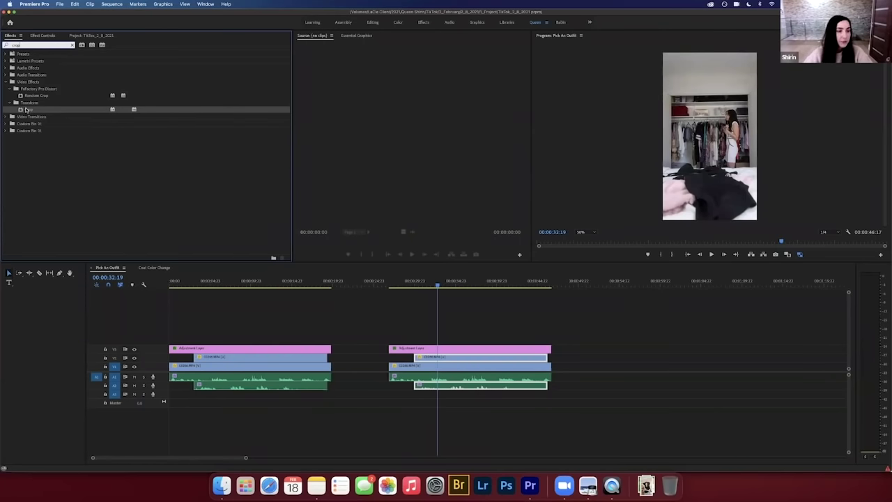
{"action": "left_click_drag", "start_coordinate": [33, 110], "coordinate": [454, 360]}
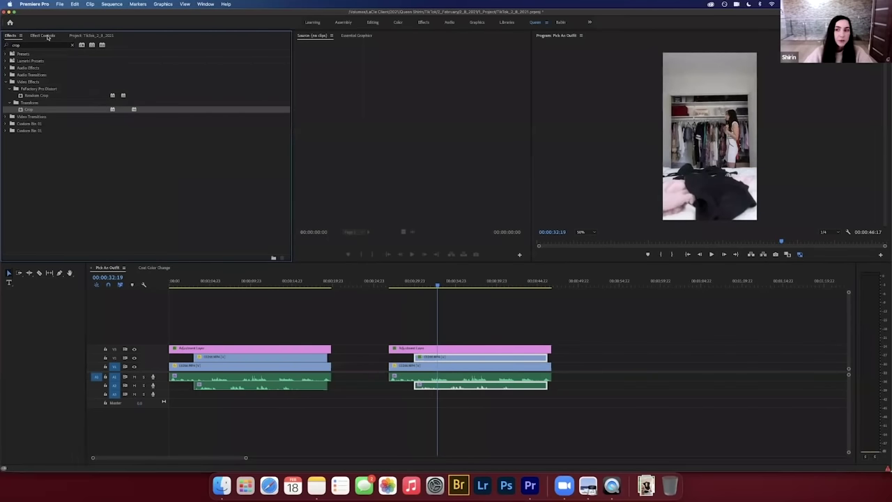
{"action": "left_click", "coordinate": [47, 36]}
{"action": "scroll", "coordinate": [139, 167], "scroll_direction": "down", "scroll_amount": 3}
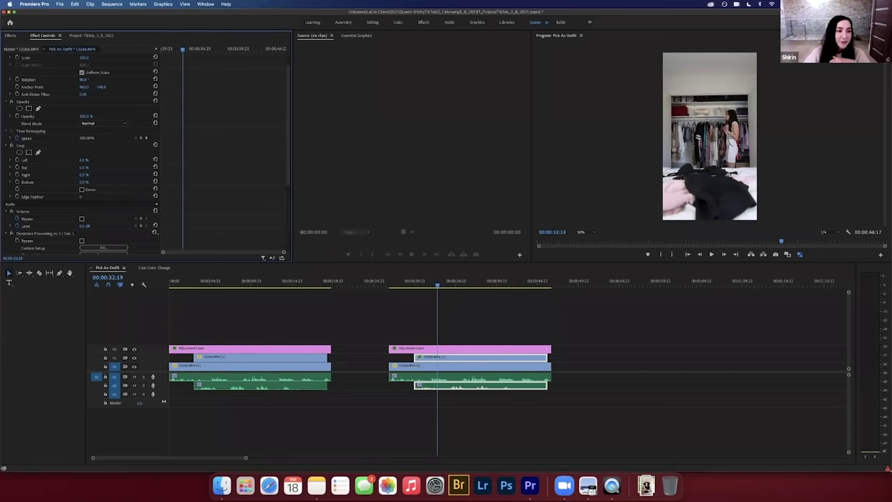
Drag Crop Bottom up toward 60% and preview the cropped section from 00:00:29:04.
{"action": "left_click_drag", "start_coordinate": [84, 182], "coordinate": [92, 182]}
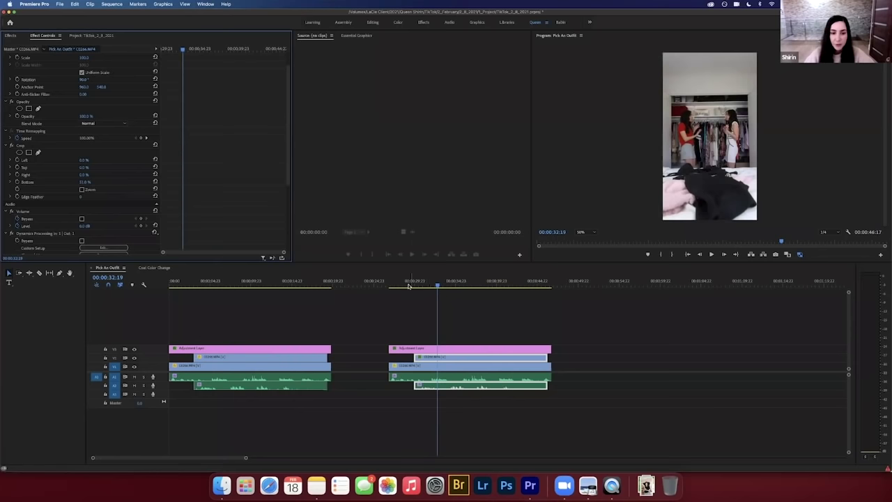
{"action": "left_click", "coordinate": [409, 285]}
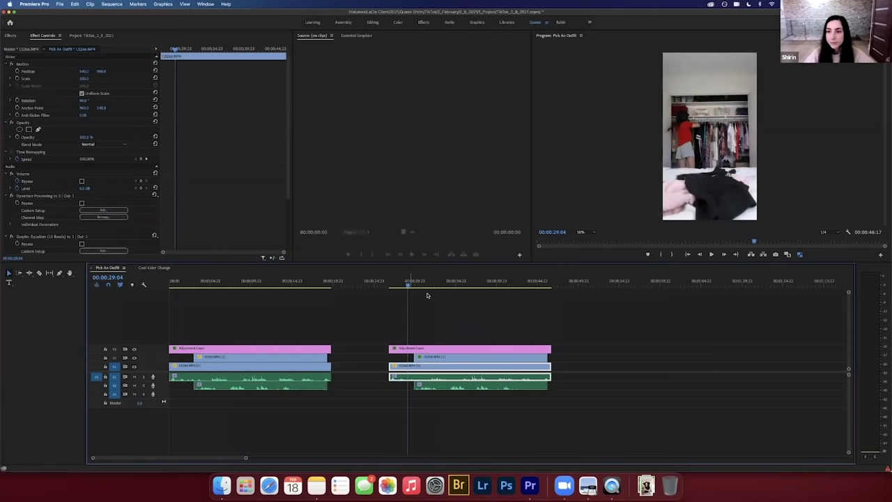
{"action": "key", "text": "space"}
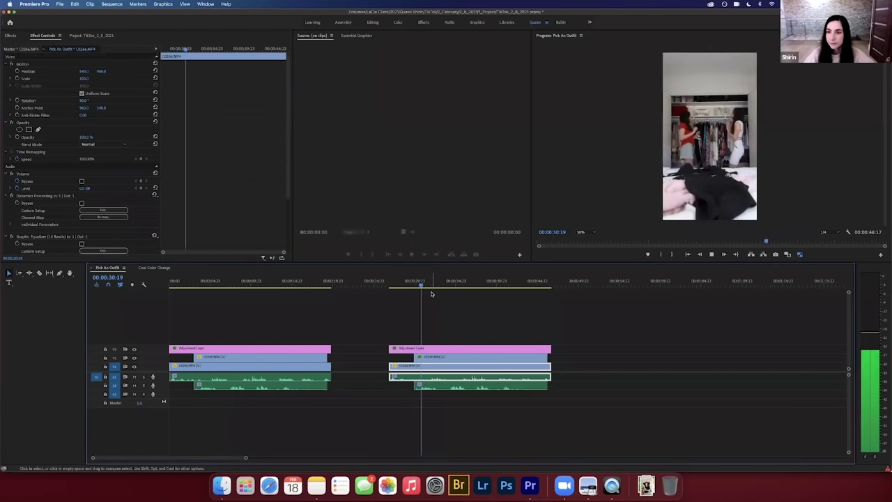
{"action": "key", "text": "space"}
Raise the overlay clip's Crop Bottom from about 51% to 60% and replay it.
{"action": "left_click", "coordinate": [435, 360]}
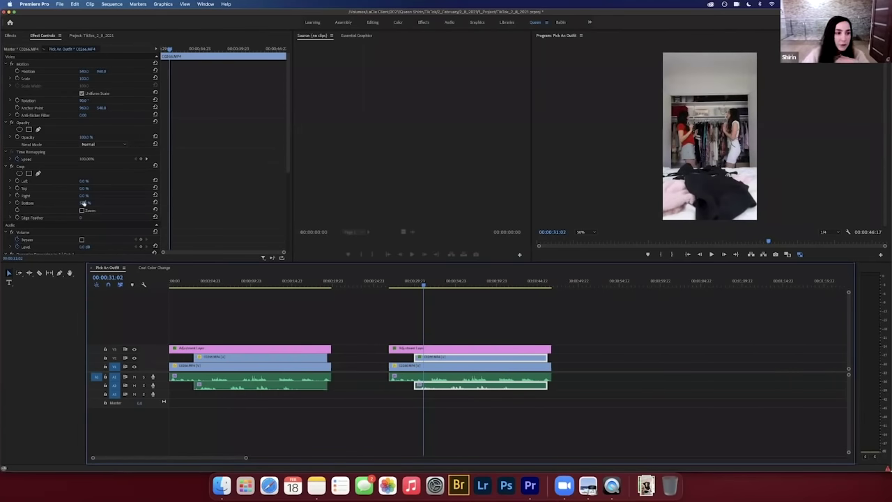
{"action": "left_click", "coordinate": [83, 203]}
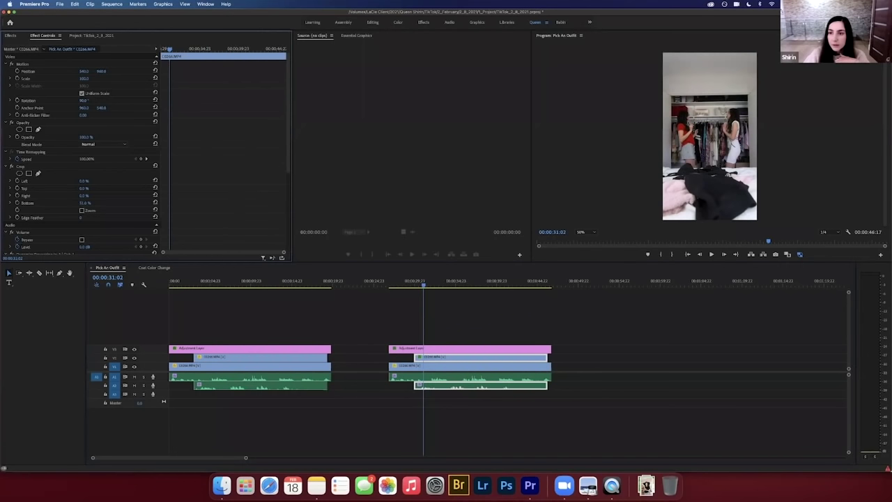
{"action": "left_click_drag", "start_coordinate": [83, 203], "coordinate": [90, 203]}
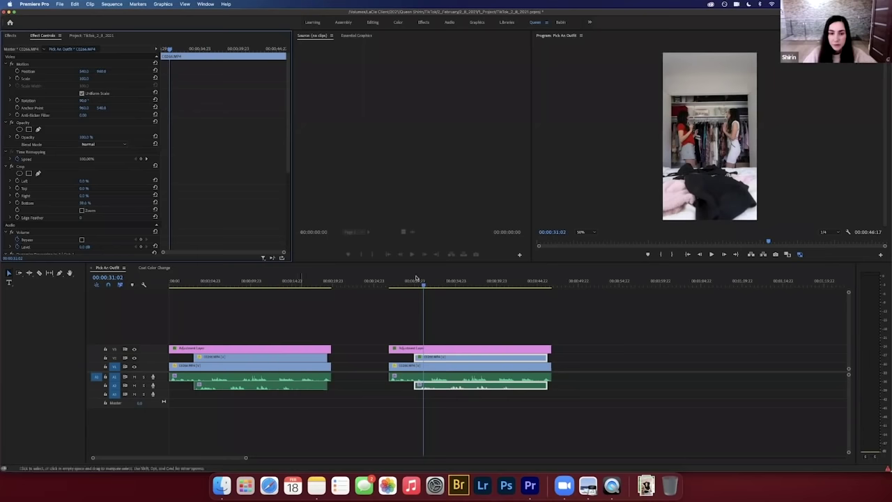
{"action": "left_click", "coordinate": [411, 287]}
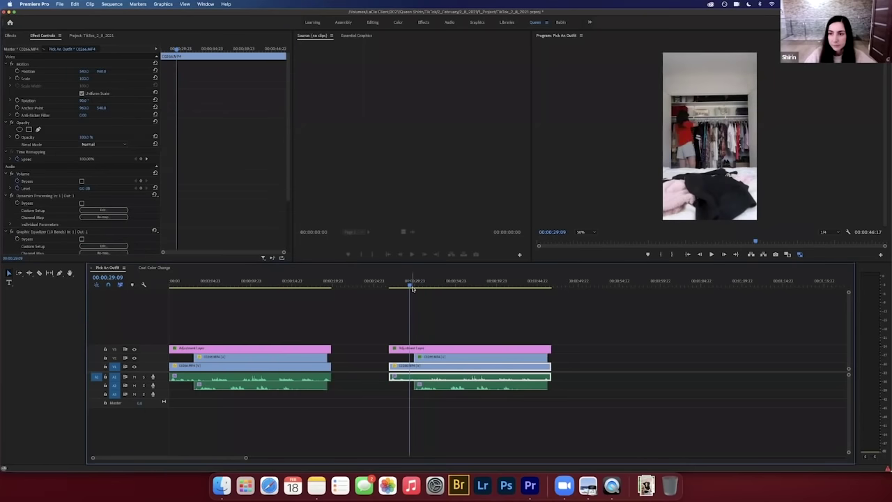
{"action": "key", "text": "space"}
{"action": "key", "text": "space"}
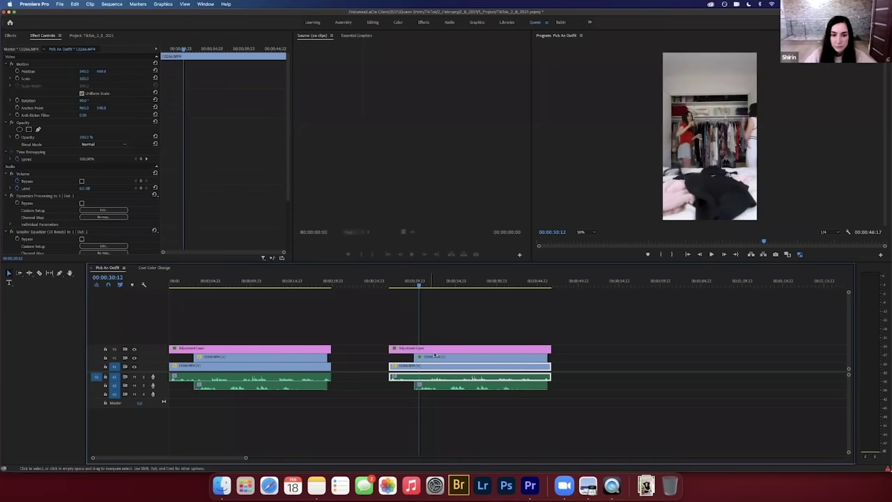
{"action": "left_click", "coordinate": [432, 357]}
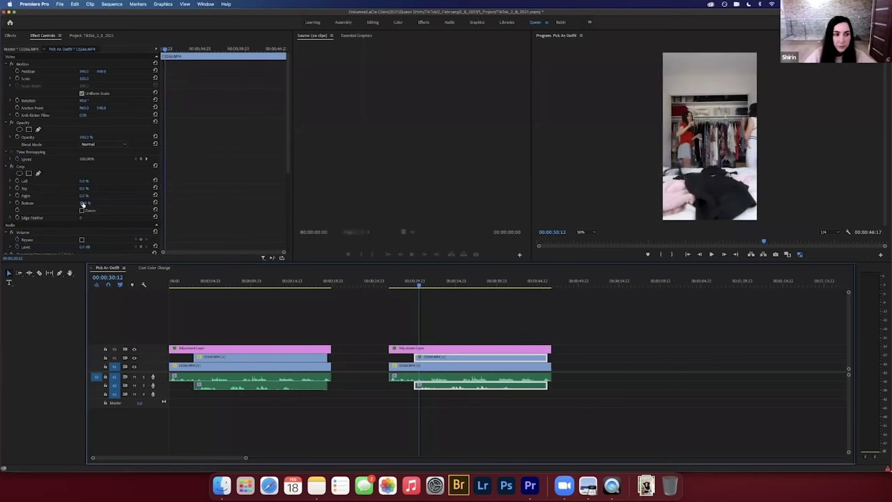
Review the cropped split screen playing from 00:00:29:08 and again from 00:00:29:23.
{"action": "left_click", "coordinate": [85, 203]}
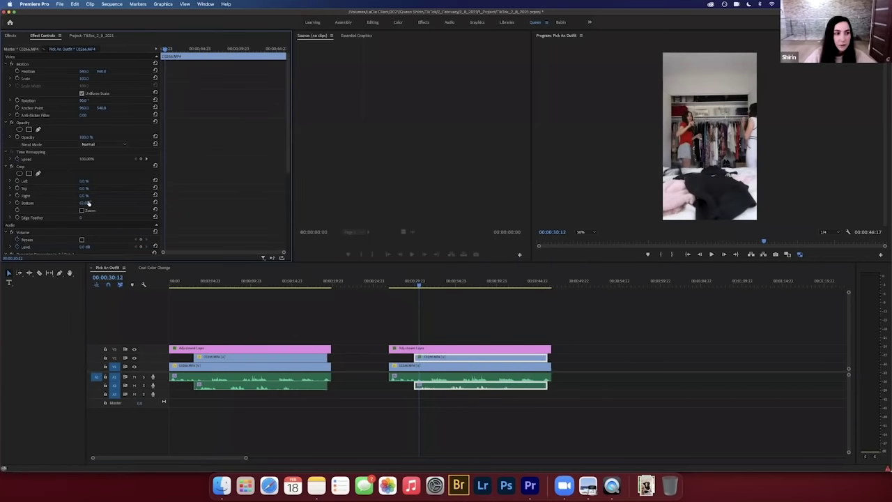
{"action": "left_click", "coordinate": [408, 282]}
{"action": "key", "text": "space"}
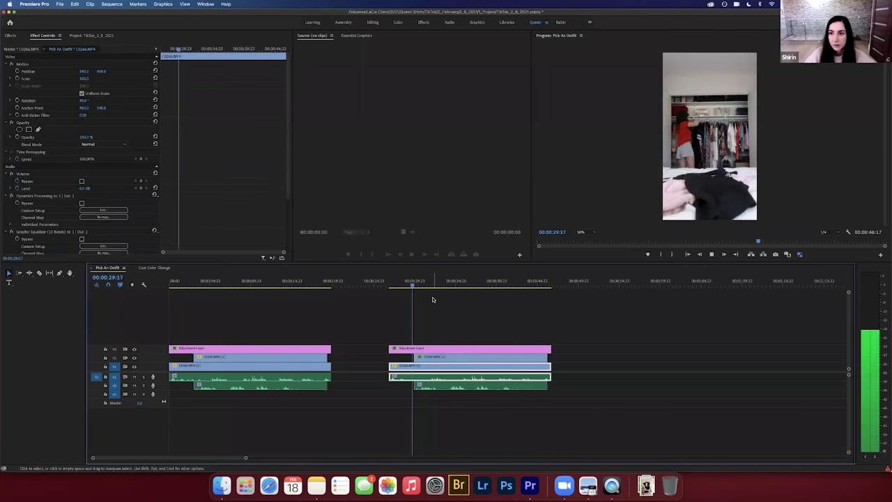
{"action": "key", "text": "space"}
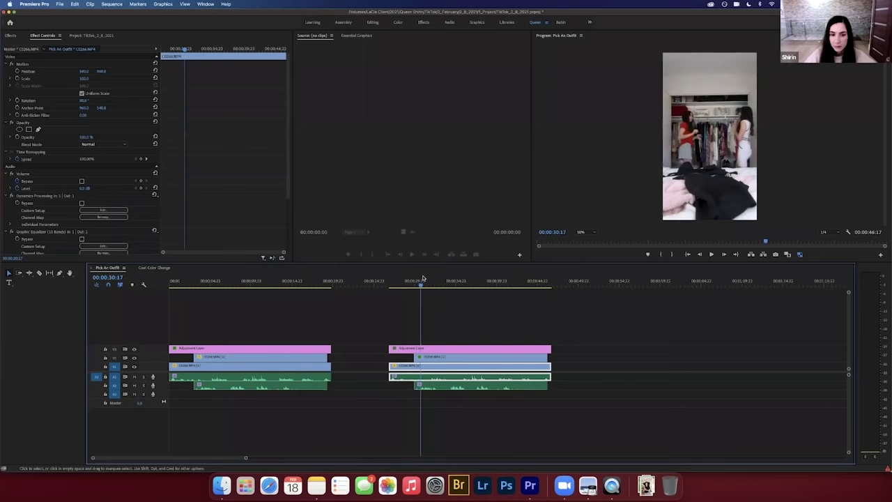
{"action": "left_click", "coordinate": [417, 287]}
{"action": "left_click_drag", "start_coordinate": [416, 286], "coordinate": [414, 286]}
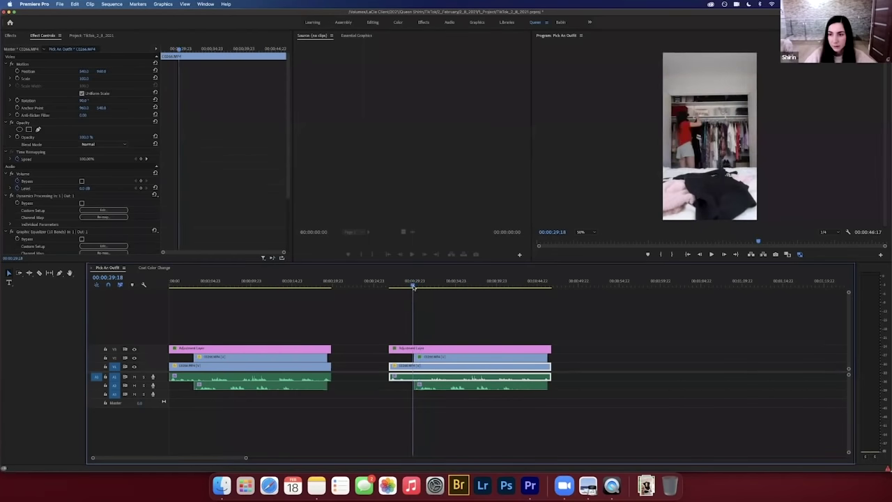
{"action": "key", "text": "space"}
{"action": "key", "text": "space"}
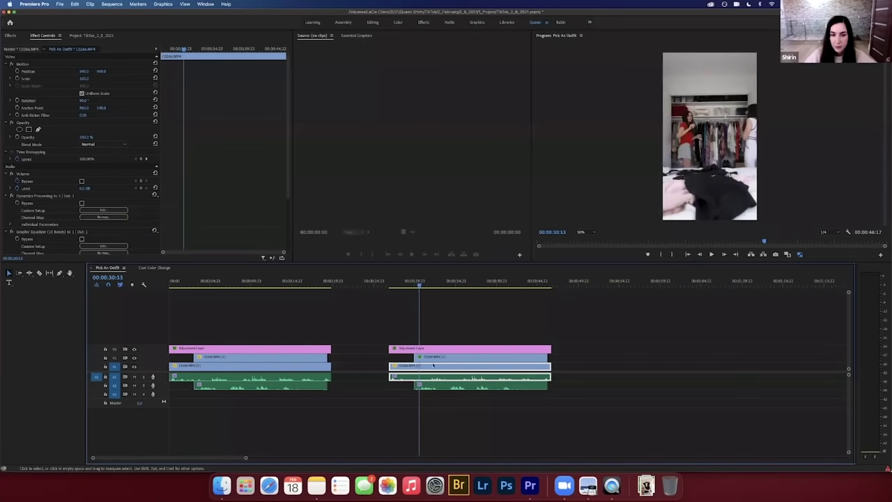
{"action": "left_click", "coordinate": [431, 360]}
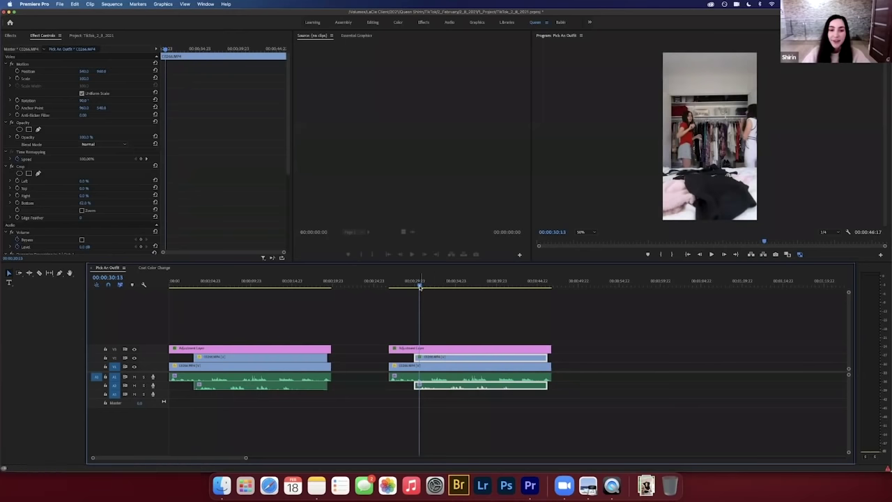
Move the playhead to about 00:00:45:18, where the black coat is lifted.
{"action": "left_click_drag", "start_coordinate": [440, 287], "coordinate": [547, 287]}
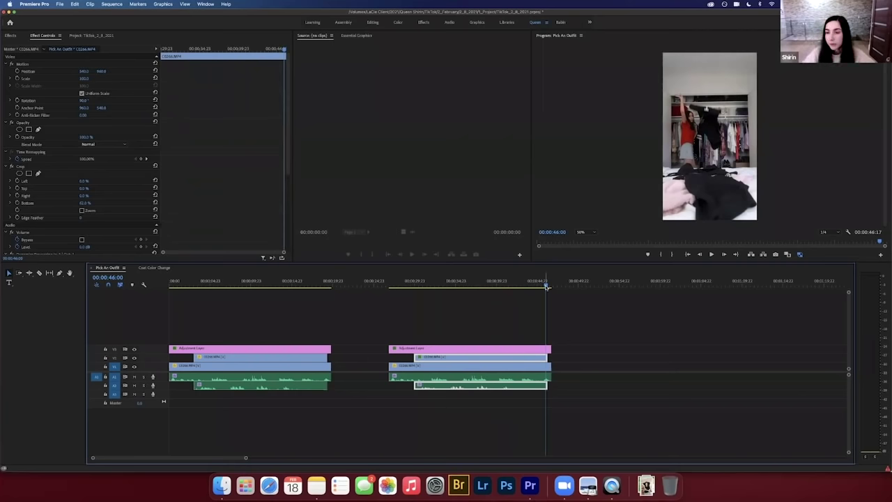
{"action": "left_click_drag", "start_coordinate": [547, 286], "coordinate": [545, 286]}
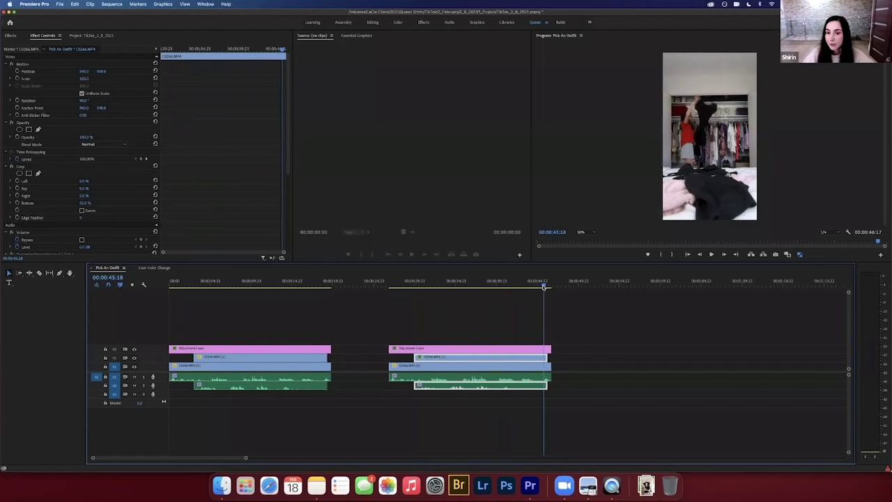
{"action": "left_click_drag", "start_coordinate": [545, 286], "coordinate": [544, 286]}
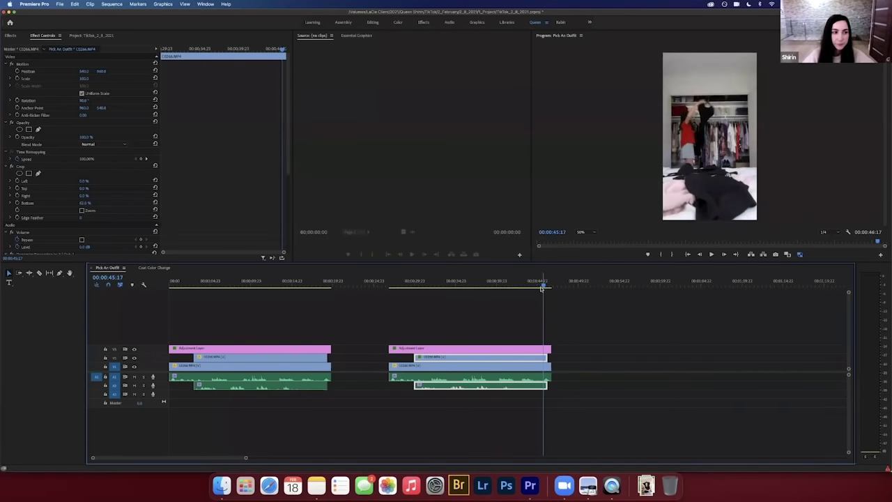
Create a free-draw bezier opacity mask, Mask (1), on the overlay clip.
{"action": "left_click", "coordinate": [38, 124]}
{"action": "left_click", "coordinate": [38, 130]}
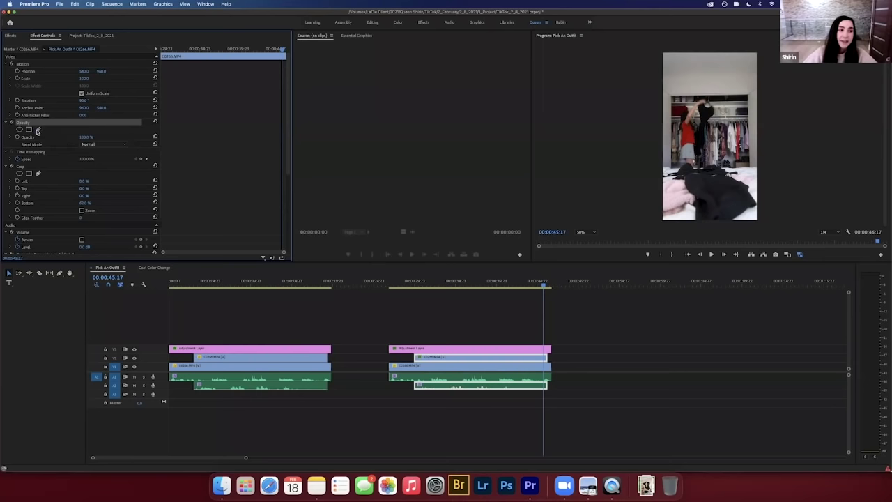
{"action": "left_click", "coordinate": [38, 129]}
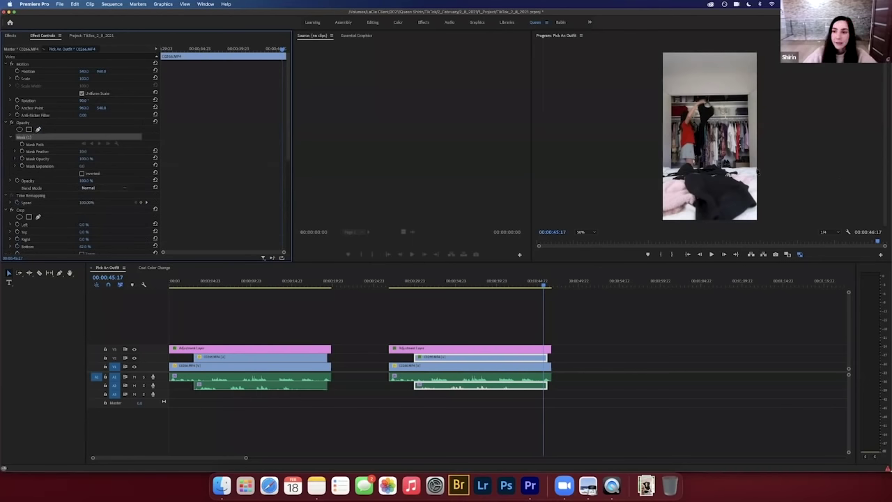
Set the Program Monitor to 75% and place mask points along the coat's right side.
{"action": "left_click", "coordinate": [583, 232]}
{"action": "left_click", "coordinate": [596, 277]}
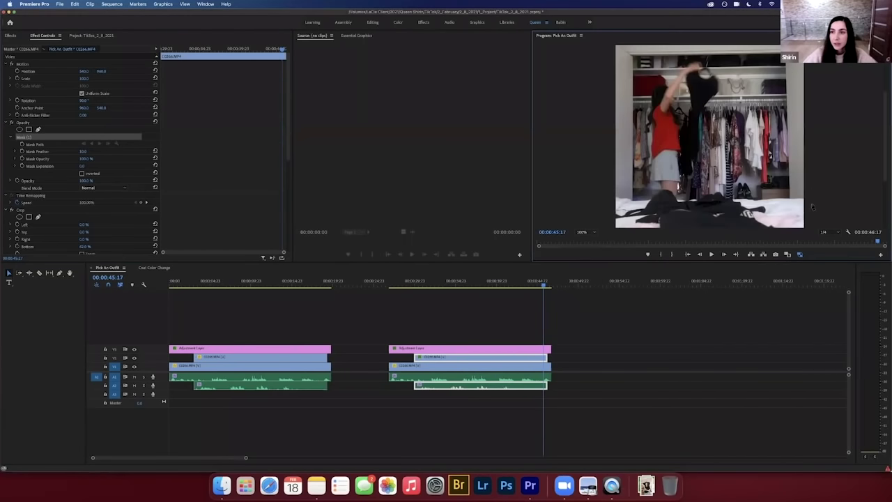
{"action": "left_click", "coordinate": [585, 233]}
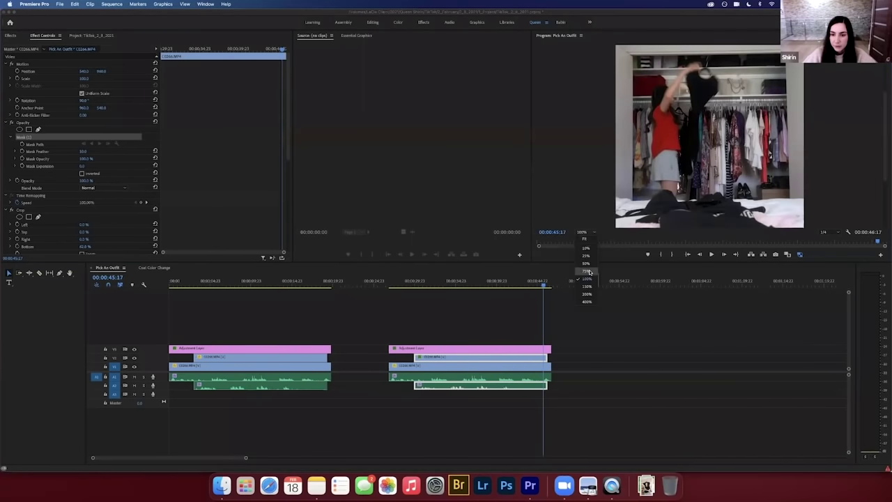
{"action": "left_click", "coordinate": [593, 271]}
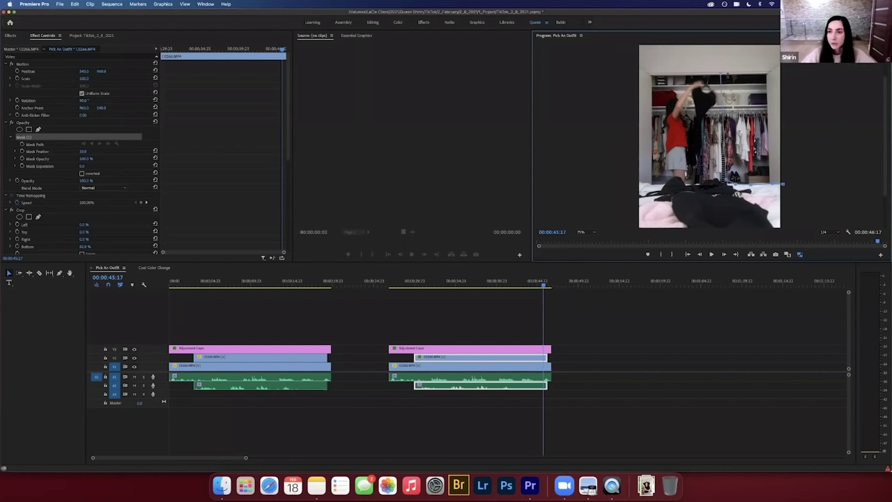
{"action": "left_click", "coordinate": [787, 73]}
{"action": "left_click", "coordinate": [785, 186]}
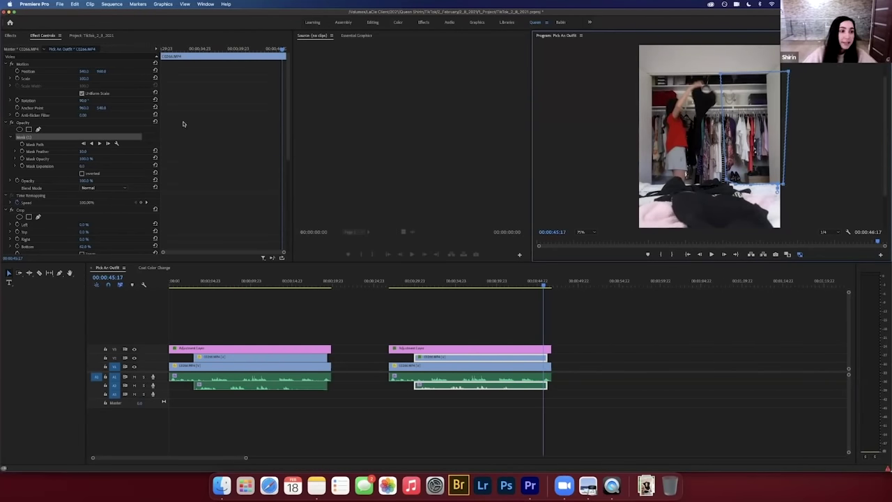
Keyframe Mask (1)'s path and pull its top corners toward the bed two frames later.
{"action": "left_click", "coordinate": [22, 145]}
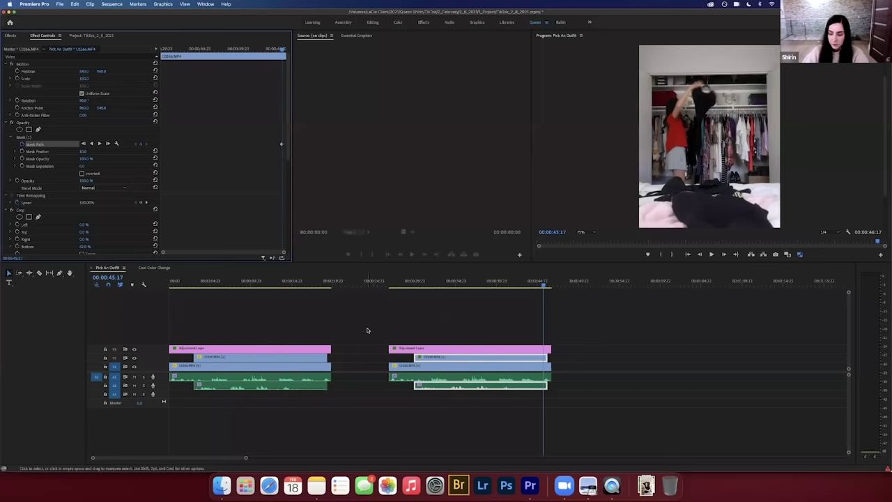
{"action": "key", "text": "Right"}
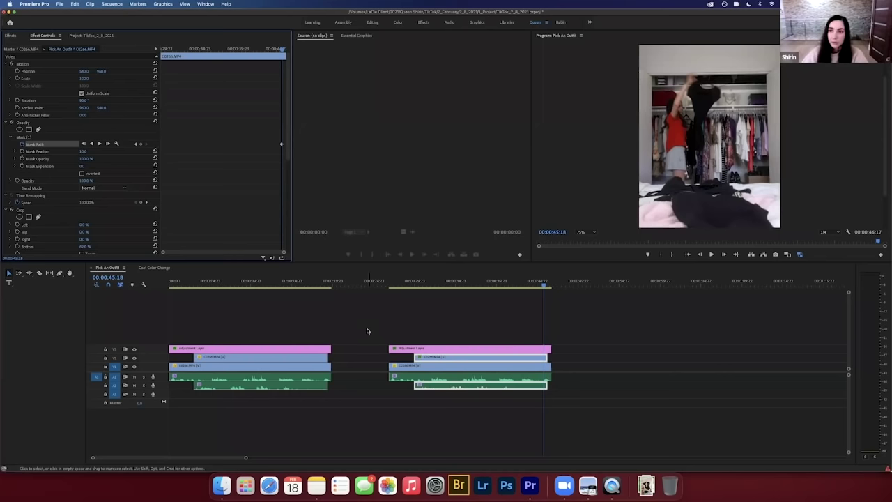
{"action": "key", "text": "Right"}
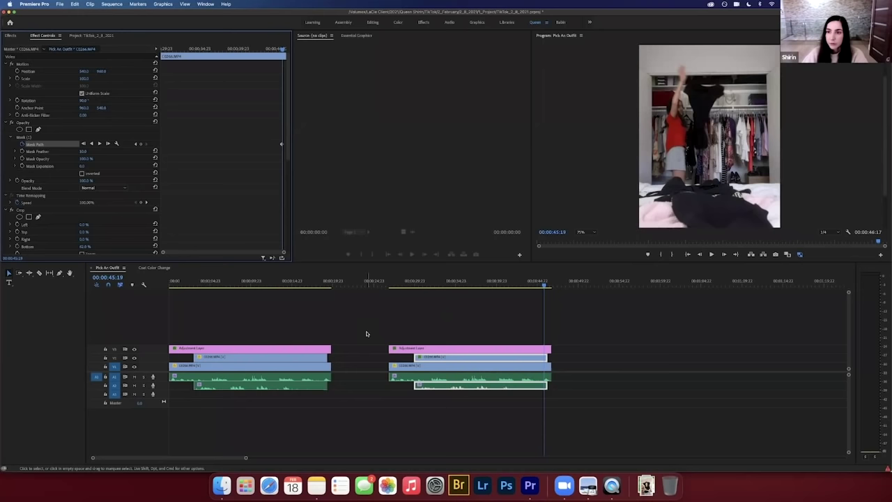
{"action": "left_click", "coordinate": [38, 137]}
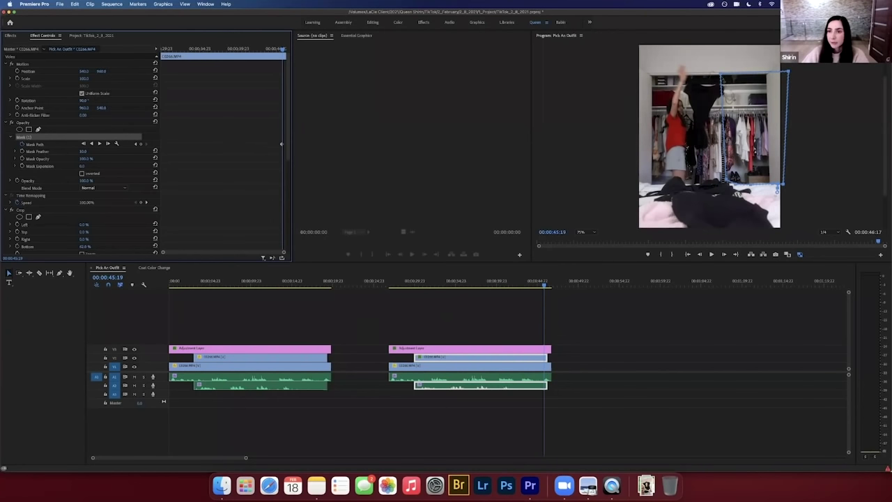
{"action": "left_click_drag", "start_coordinate": [722, 74], "coordinate": [746, 136]}
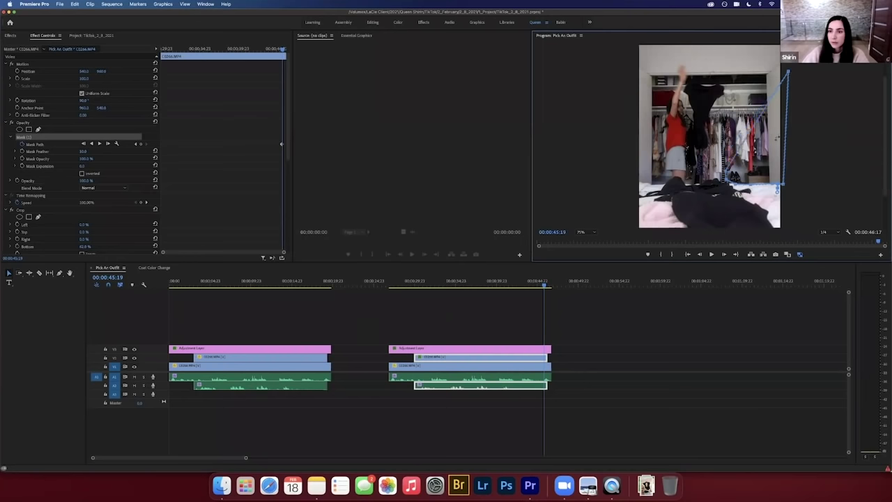
{"action": "left_click_drag", "start_coordinate": [788, 150], "coordinate": [784, 172]}
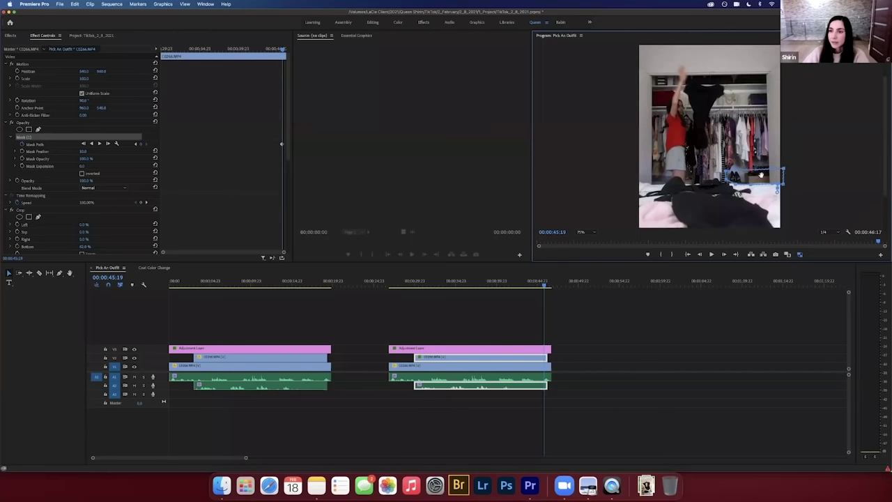
Step frames to 00:00:46:04, flattening and tilting the mask to follow the coat.
{"action": "key", "text": "Right"}
{"action": "key", "text": "Right"}
{"action": "key", "text": "Right"}
{"action": "key", "text": "Right"}
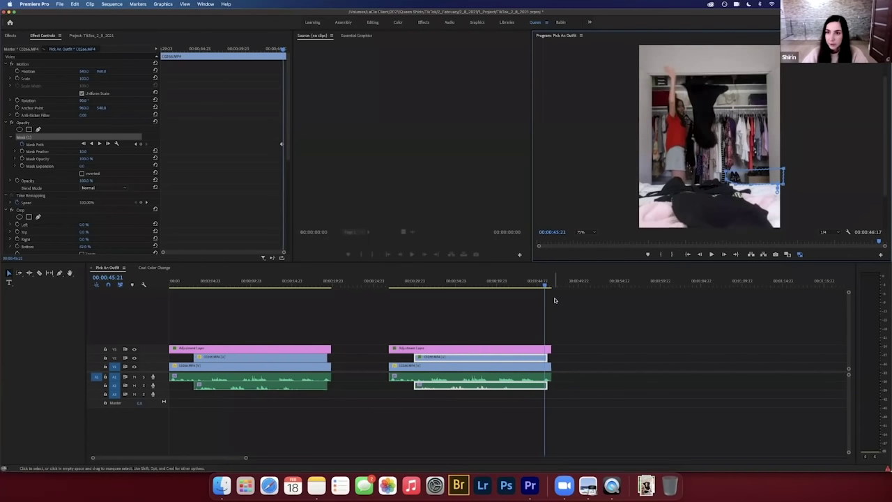
{"action": "key", "text": "Right"}
{"action": "key", "text": "Right"}
{"action": "key", "text": "Right"}
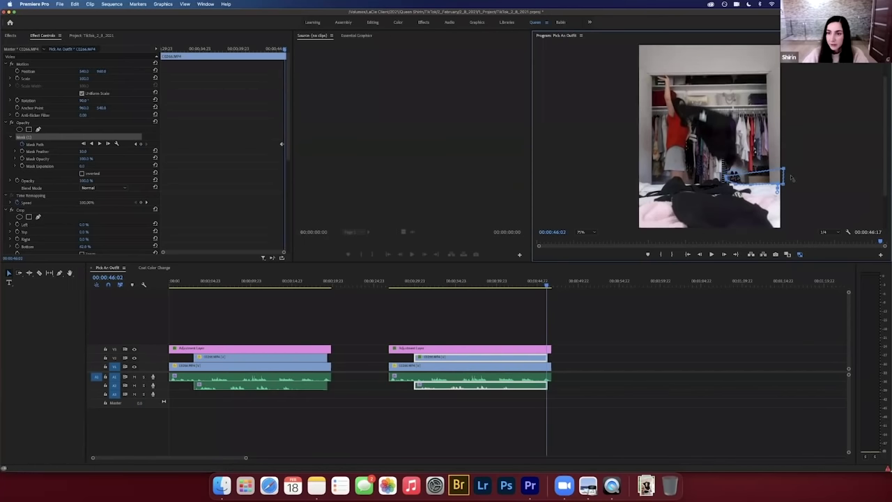
{"action": "left_click_drag", "start_coordinate": [784, 172], "coordinate": [783, 179]}
{"action": "key", "text": "Right"}
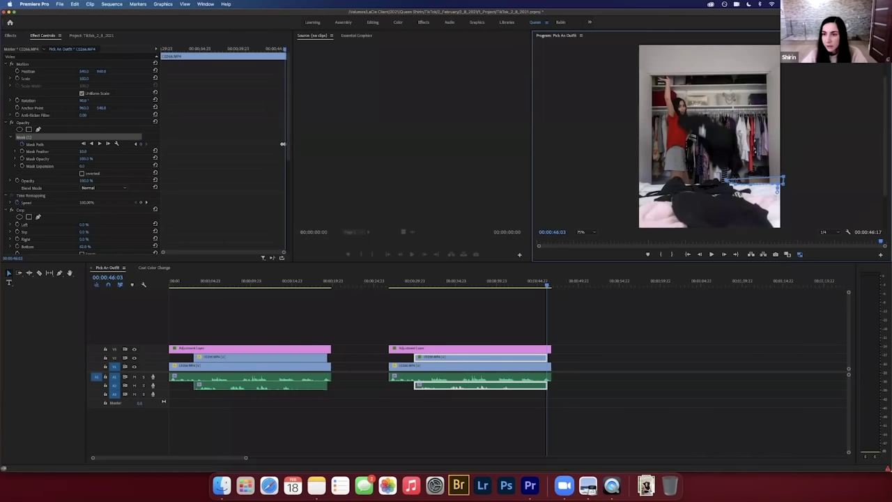
{"action": "left_click_drag", "start_coordinate": [782, 180], "coordinate": [799, 190]}
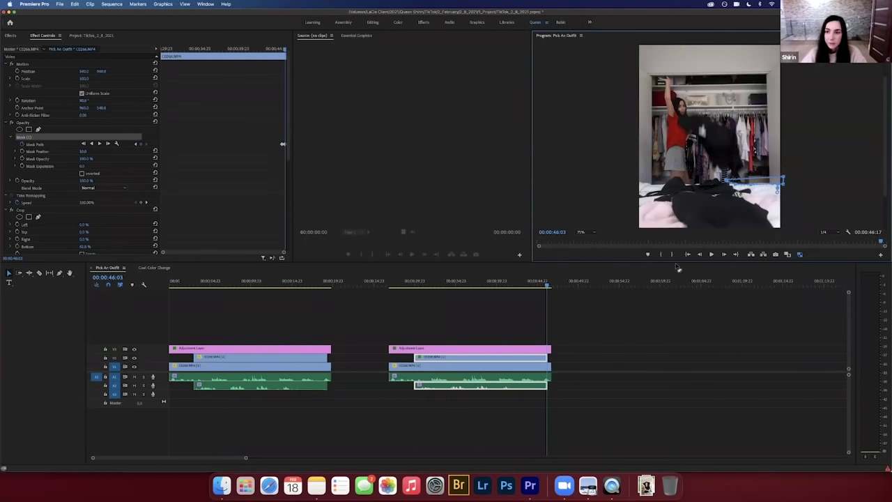
{"action": "key", "text": "Right"}
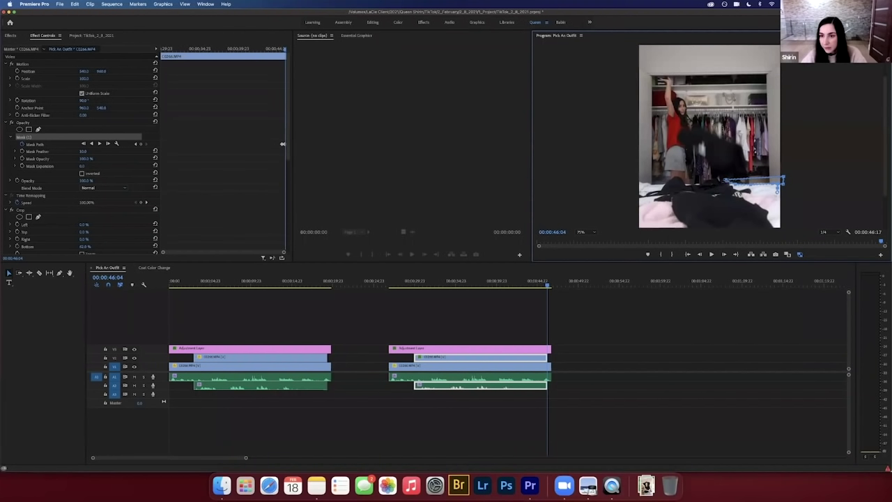
At 150% monitor zoom, level the mask's left and top-right points along the coat.
{"action": "left_click", "coordinate": [592, 232]}
{"action": "left_click", "coordinate": [589, 287]}
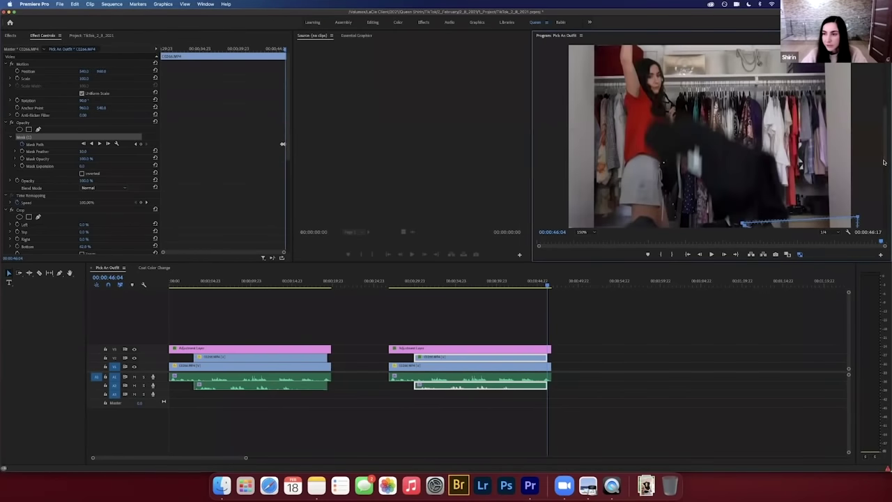
{"action": "scroll", "coordinate": [883, 180], "scroll_direction": "down", "scroll_amount": 3}
{"action": "scroll", "coordinate": [883, 179], "scroll_direction": "down", "scroll_amount": 3}
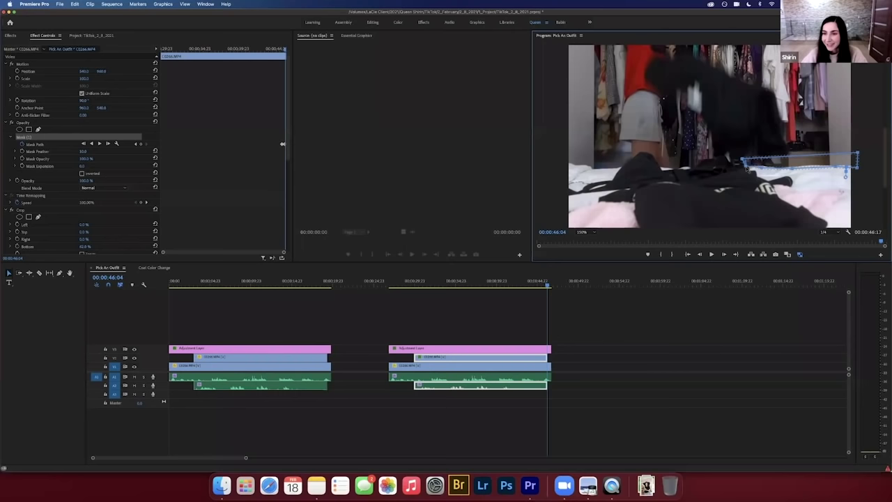
{"action": "left_click_drag", "start_coordinate": [745, 163], "coordinate": [743, 156]}
{"action": "left_click_drag", "start_coordinate": [858, 157], "coordinate": [857, 151]}
{"action": "left_click_drag", "start_coordinate": [745, 159], "coordinate": [744, 165]}
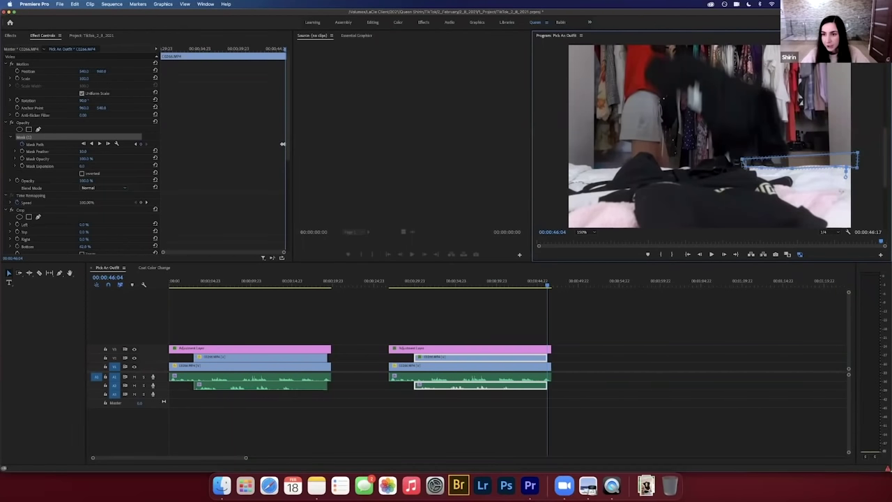
{"action": "left_click_drag", "start_coordinate": [857, 158], "coordinate": [857, 165]}
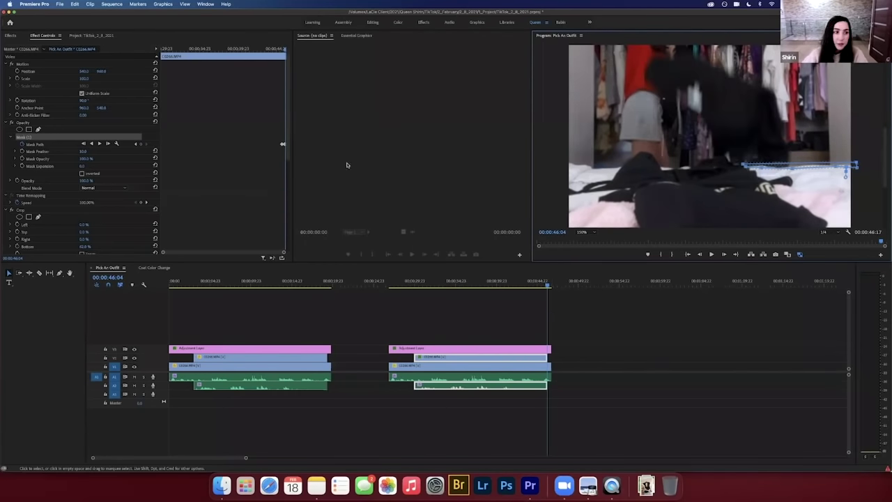
Keyframe Mask Opacity to 0% at 00:00:46:05, then return to 00:00:43:23.
{"action": "left_click", "coordinate": [22, 159]}
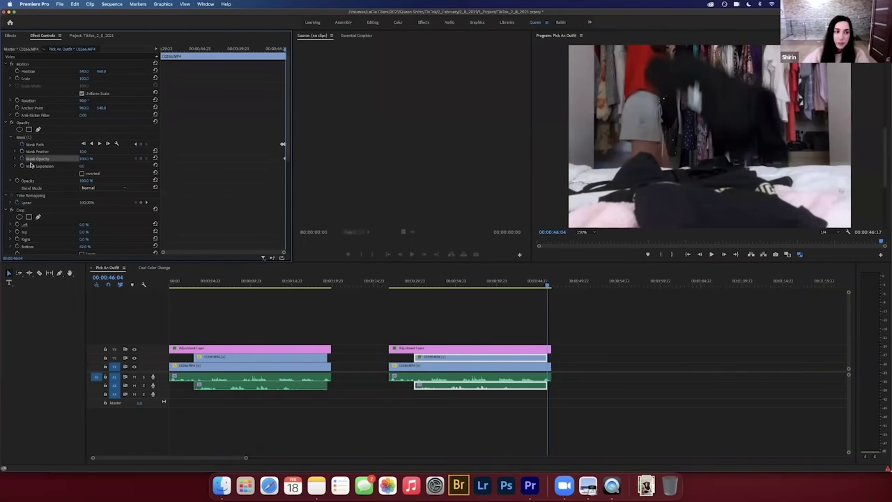
{"action": "key", "text": "Right"}
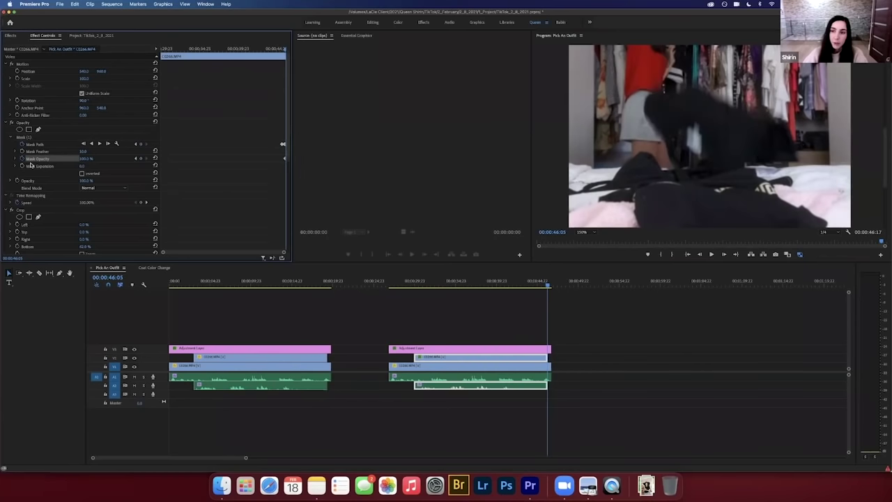
{"action": "left_click", "coordinate": [85, 158]}
{"action": "type", "text": "0"}
{"action": "key", "text": "Return"}
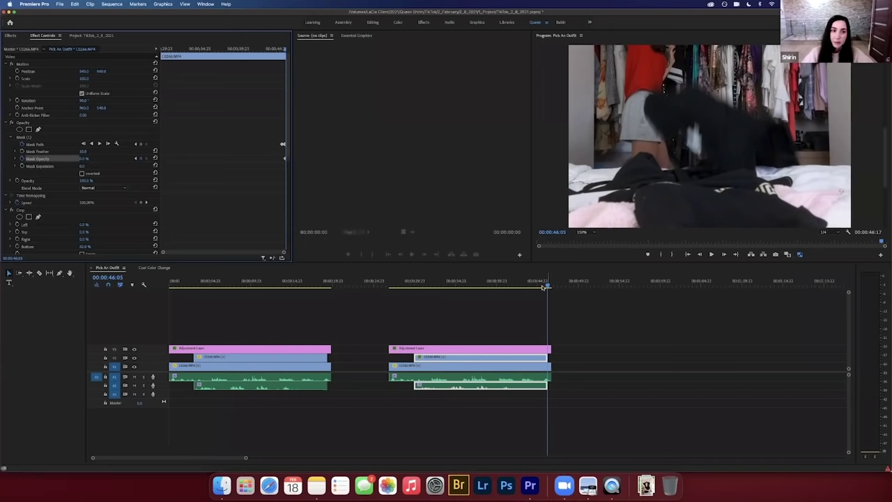
{"action": "left_click_drag", "start_coordinate": [548, 286], "coordinate": [529, 285]}
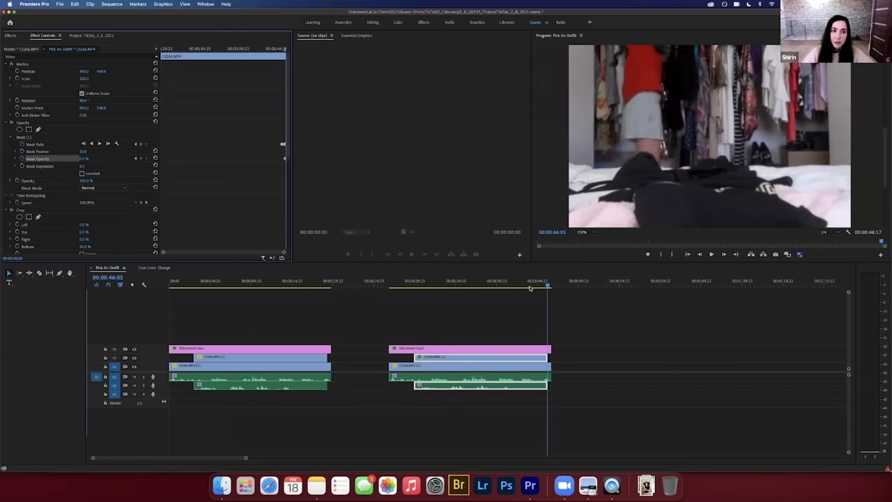
Set the monitor to 50% and play the masked section, stopping at 00:00:44:20.
{"action": "left_click", "coordinate": [582, 232]}
{"action": "left_click", "coordinate": [592, 261]}
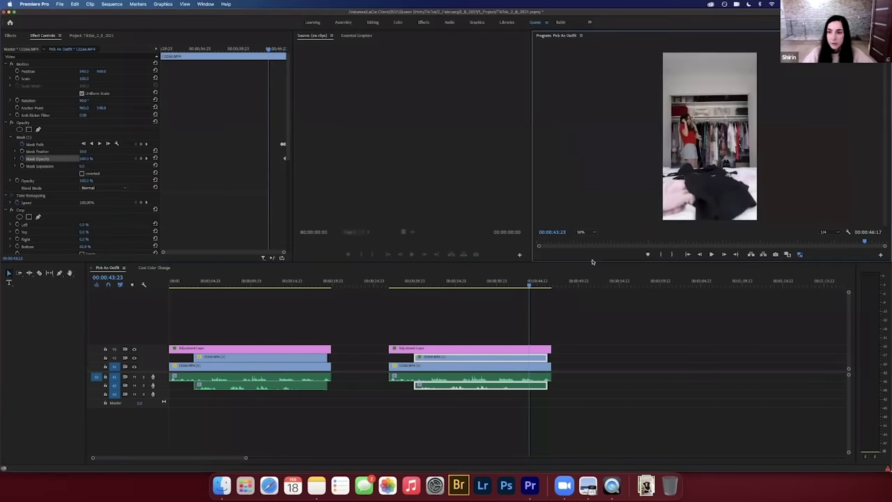
{"action": "key", "text": "space"}
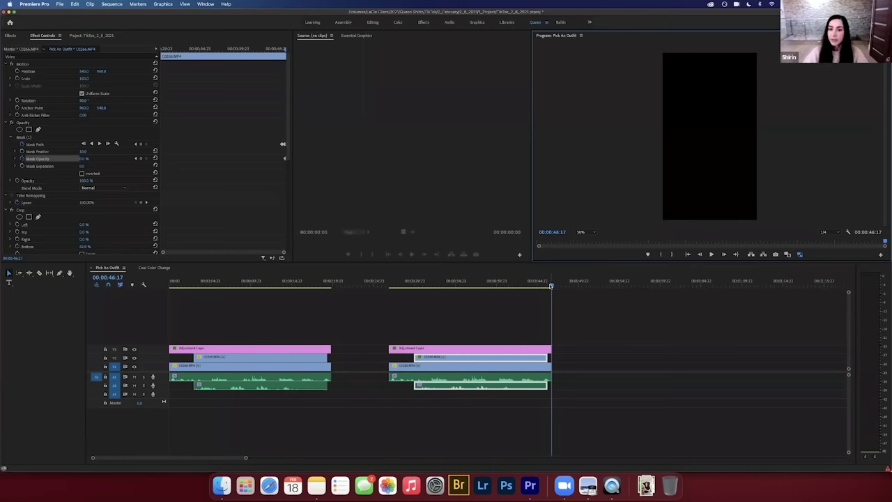
{"action": "left_click_drag", "start_coordinate": [551, 286], "coordinate": [537, 286]}
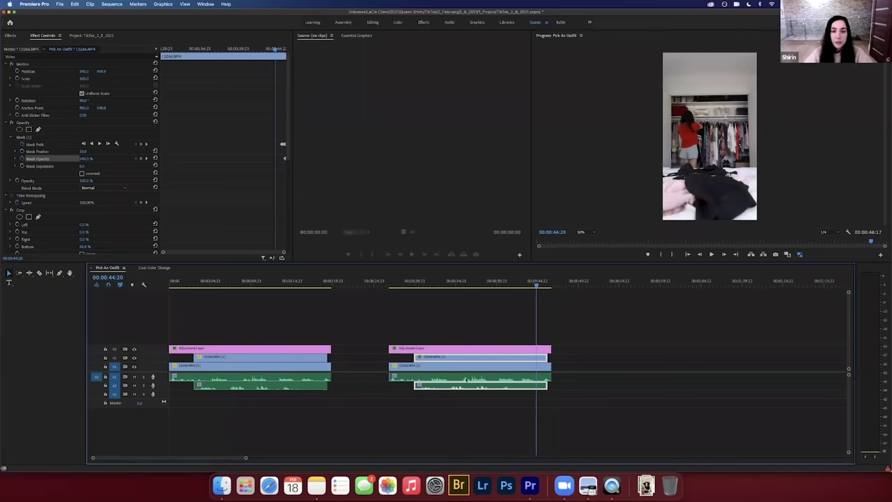
Scrub Mask (1)'s Mask Expansion up to about 32, then back to 0.
{"action": "left_click", "coordinate": [50, 137]}
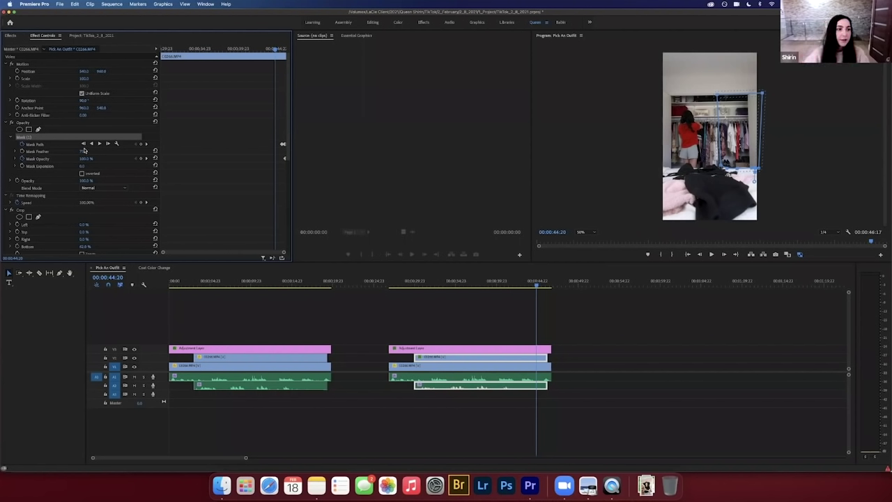
{"action": "left_click_drag", "start_coordinate": [82, 166], "coordinate": [105, 166]}
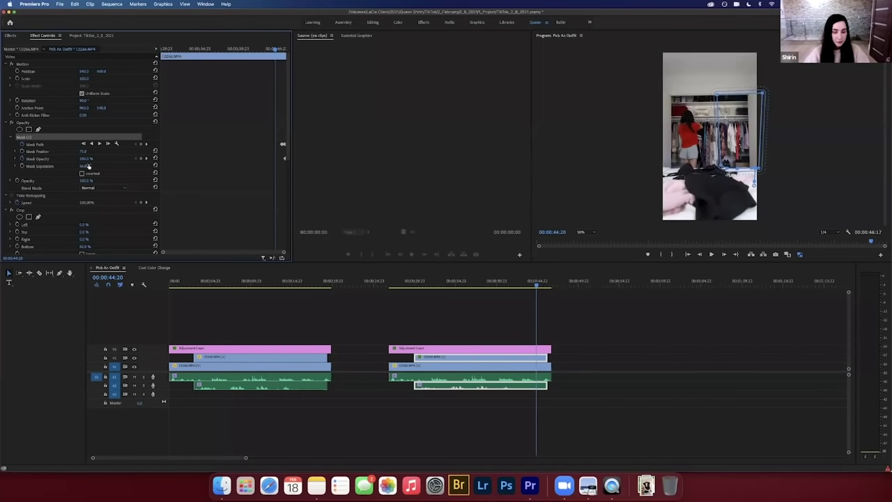
{"action": "left_click_drag", "start_coordinate": [89, 168], "coordinate": [87, 168]}
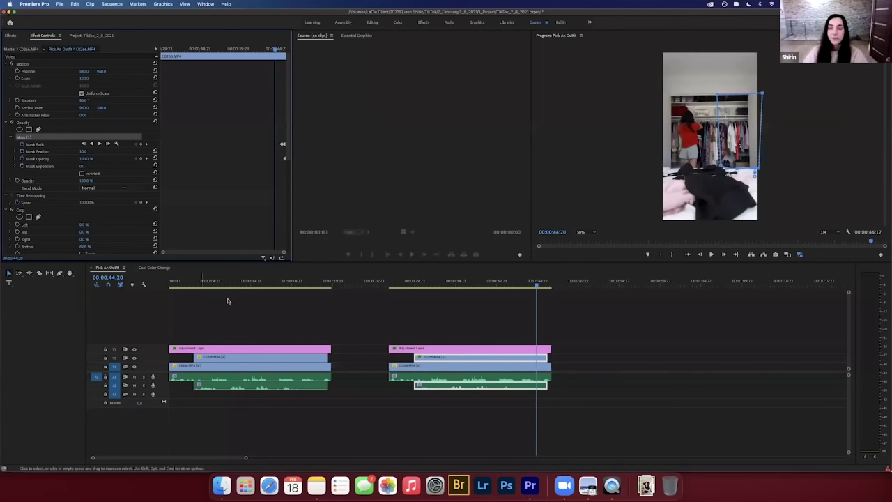
Play the sequence from its start, then park the playhead at 00:00:18:10.
{"action": "left_click", "coordinate": [173, 286]}
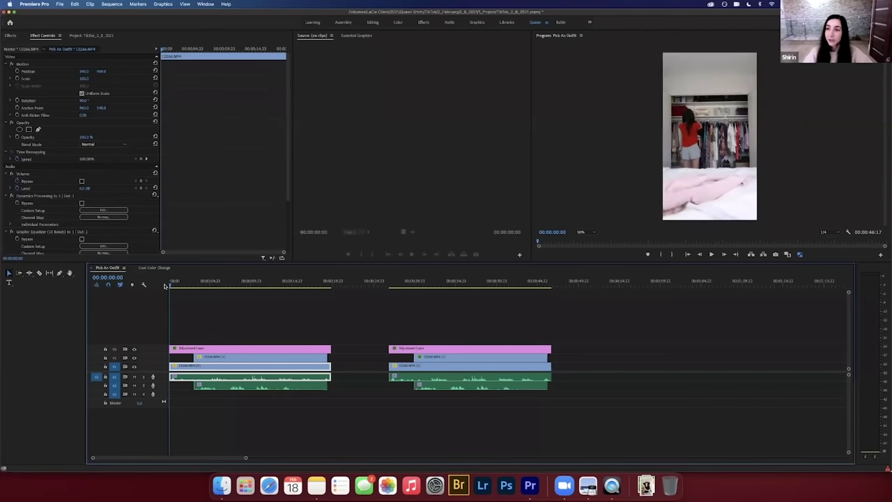
{"action": "key", "text": "space"}
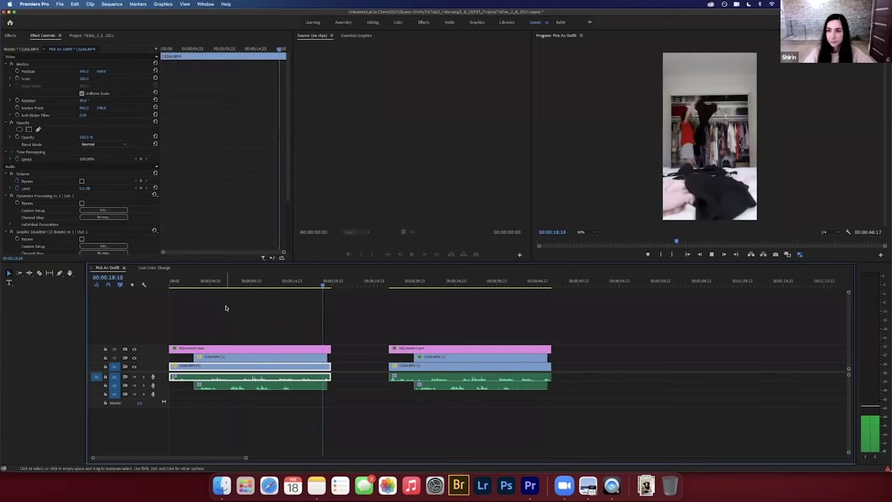
{"action": "key", "text": "space"}
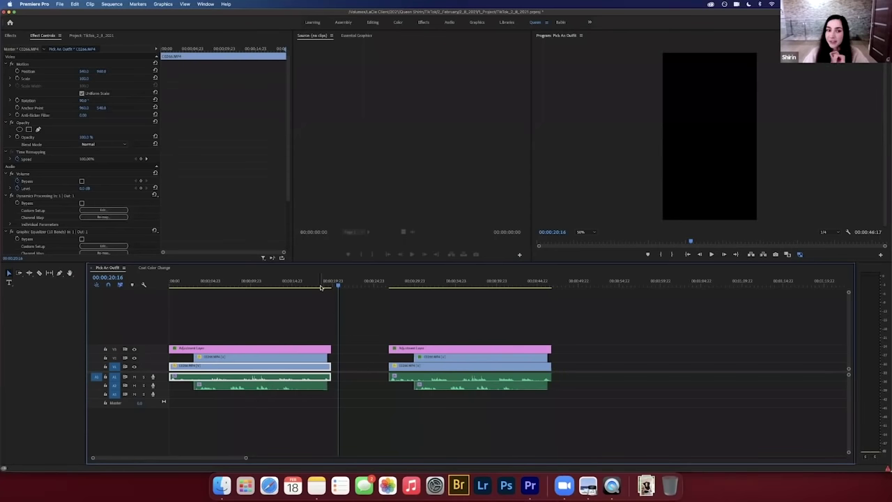
{"action": "left_click", "coordinate": [321, 286]}
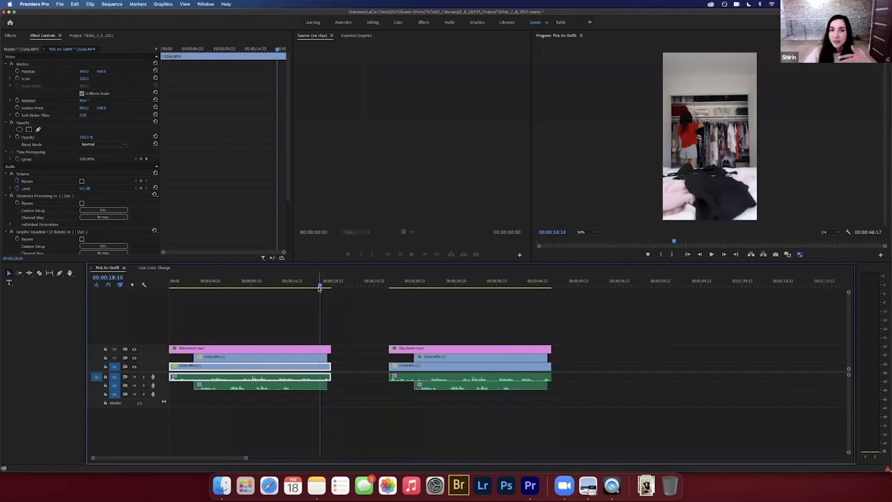
In the Graphics workspace, add a text box reading 'caption' near the top of the frame.
{"action": "left_click", "coordinate": [478, 23]}
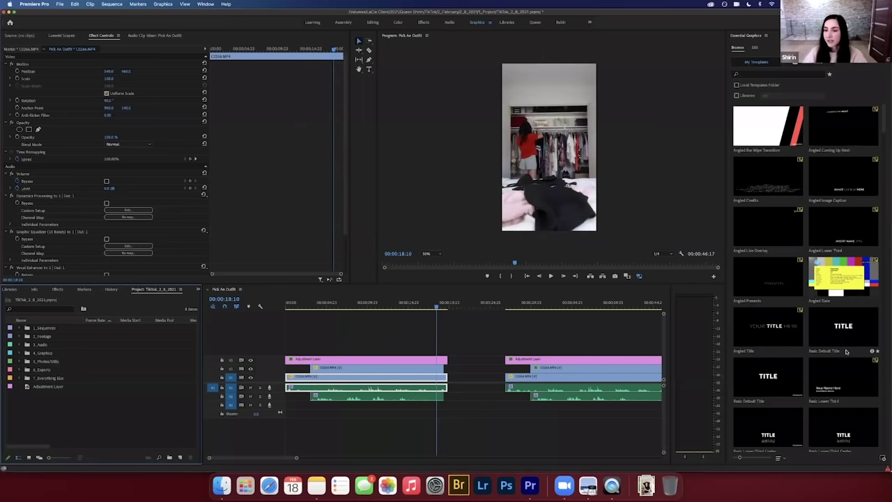
{"action": "scroll", "coordinate": [846, 352], "scroll_direction": "down", "scroll_amount": 3}
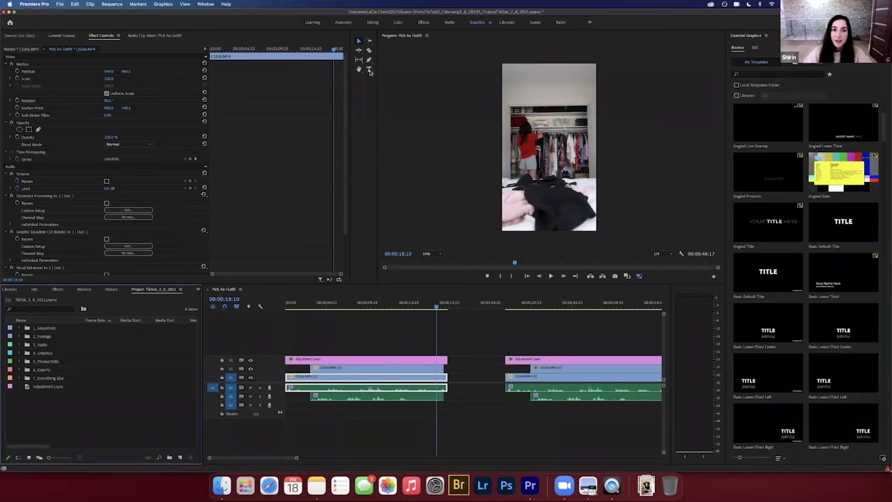
{"action": "left_click", "coordinate": [370, 69]}
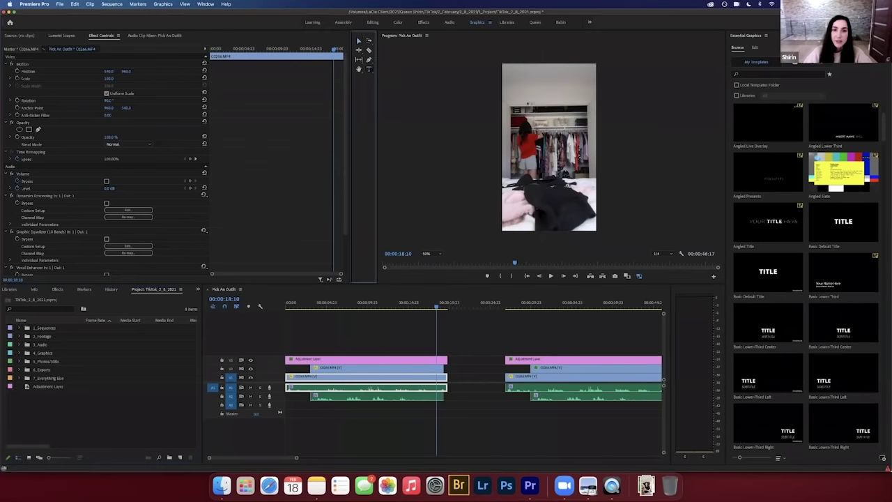
{"action": "left_click", "coordinate": [529, 97]}
{"action": "type", "text": "caption"}
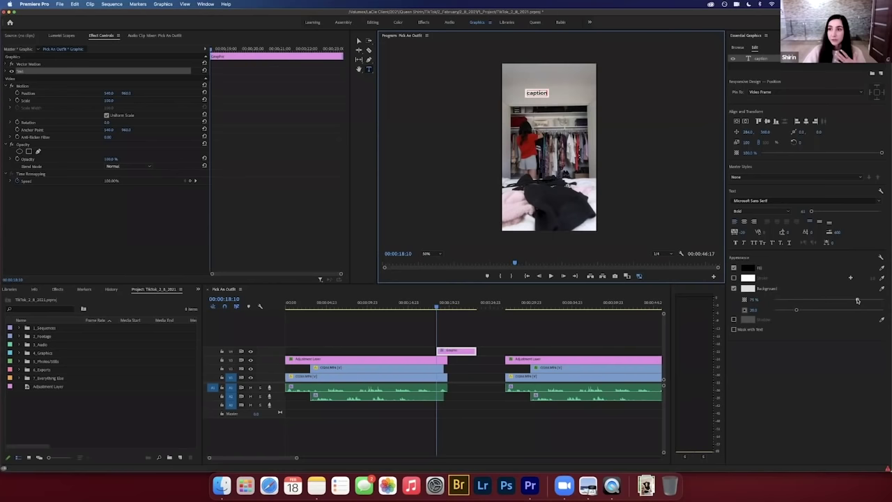
Set the caption's background opacity to 100% and background size to 20.
{"action": "left_click_drag", "start_coordinate": [857, 300], "coordinate": [887, 298]}
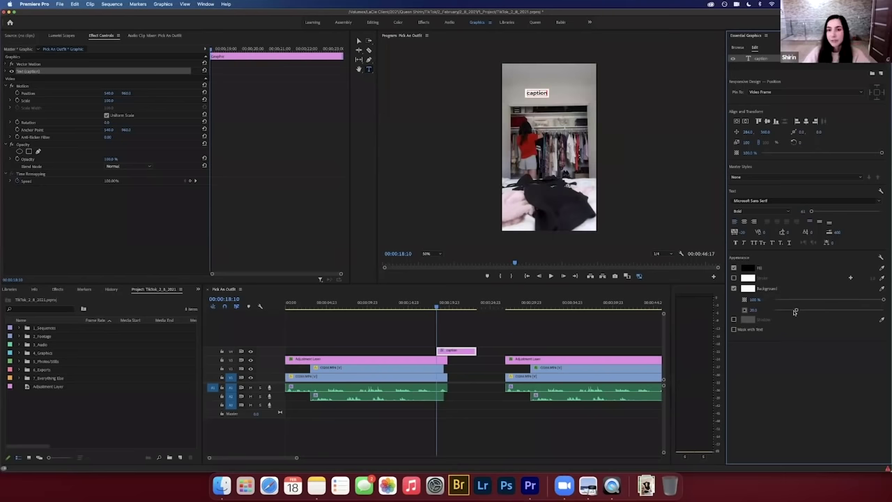
{"action": "left_click_drag", "start_coordinate": [797, 311], "coordinate": [757, 311]}
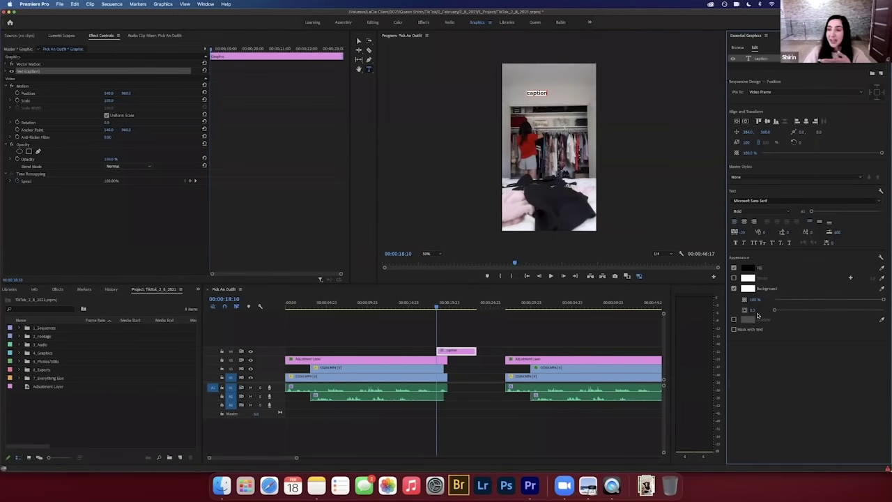
{"action": "left_click", "coordinate": [757, 310]}
{"action": "type", "text": "20"}
{"action": "key", "text": "Return"}
{"action": "left_click_drag", "start_coordinate": [797, 311], "coordinate": [838, 310]}
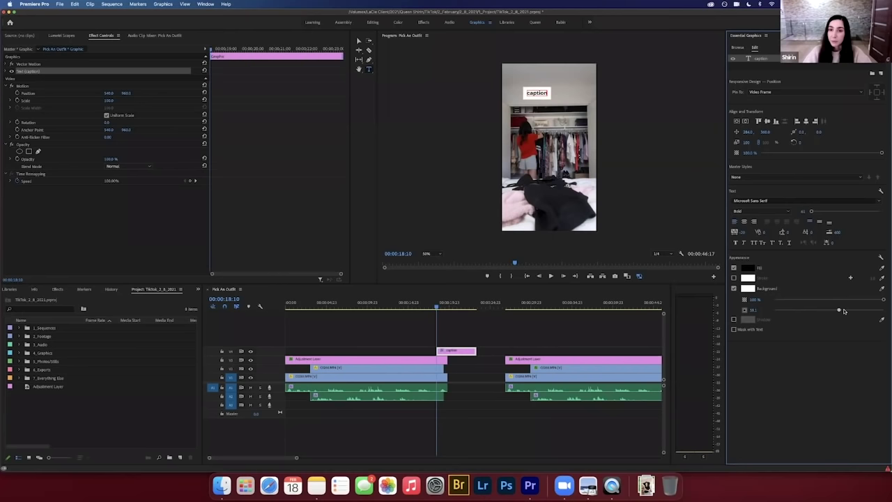
{"action": "key", "text": "super+z"}
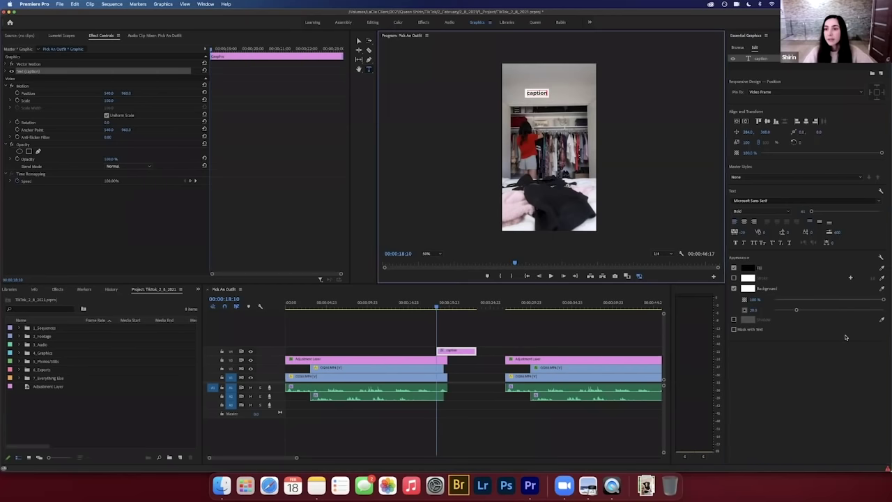
Select all the caption text and set its font to Microsoft Sans Serif Bold.
{"action": "left_click", "coordinate": [879, 201]}
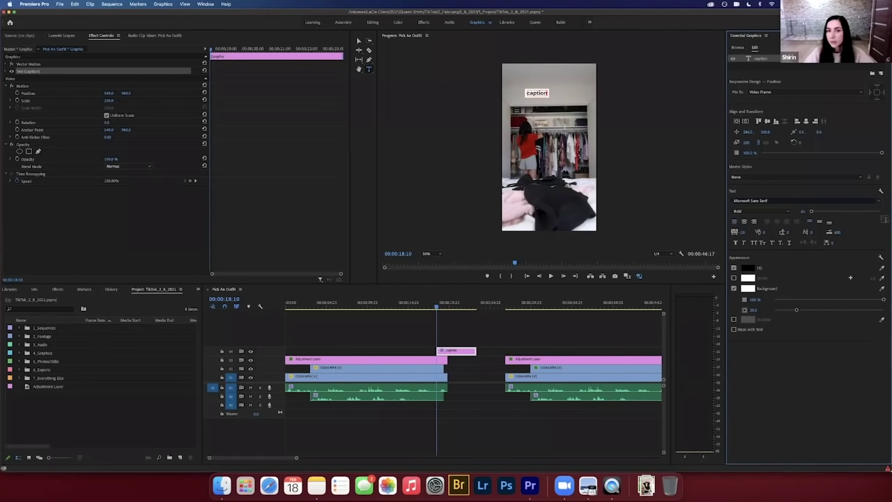
{"action": "left_click", "coordinate": [544, 92]}
{"action": "key", "text": "super+a"}
{"action": "left_click", "coordinate": [879, 201]}
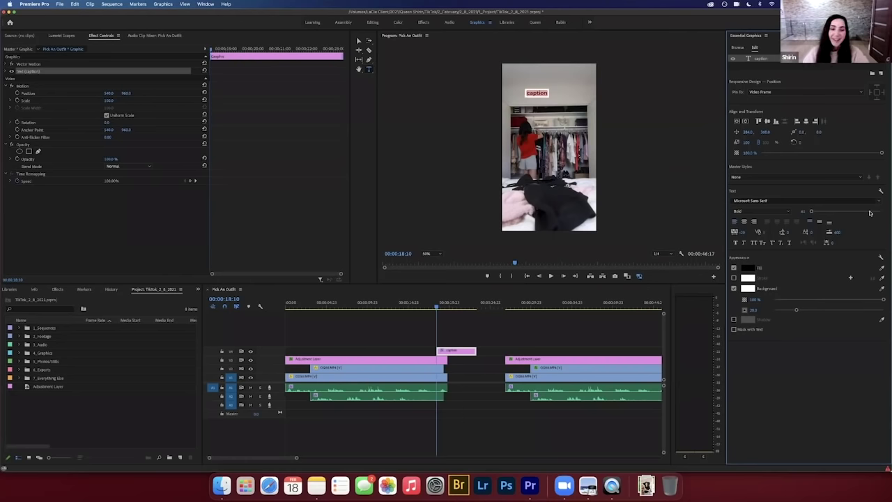
Move the caption clip on V4 and trim it to span 00:00:00:00 to the first clip's end.
{"action": "left_click_drag", "start_coordinate": [448, 355], "coordinate": [323, 294]}
{"action": "left_click", "coordinate": [323, 307]}
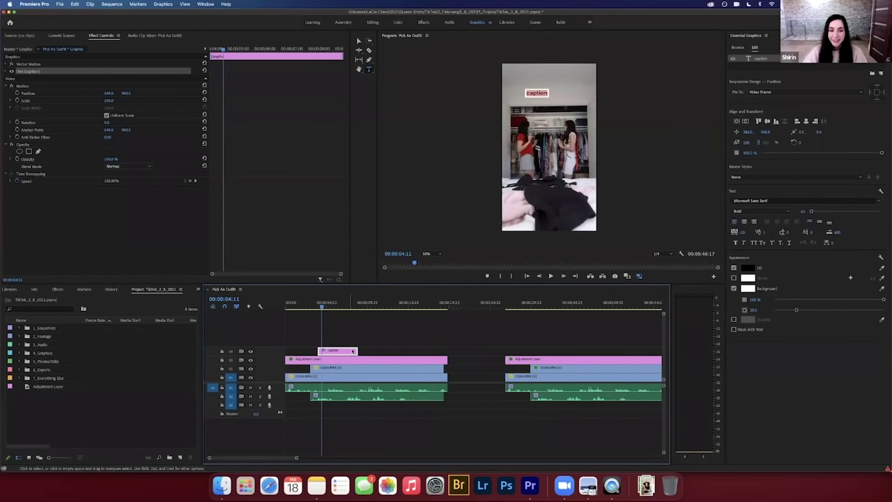
{"action": "left_click_drag", "start_coordinate": [358, 351], "coordinate": [443, 349]}
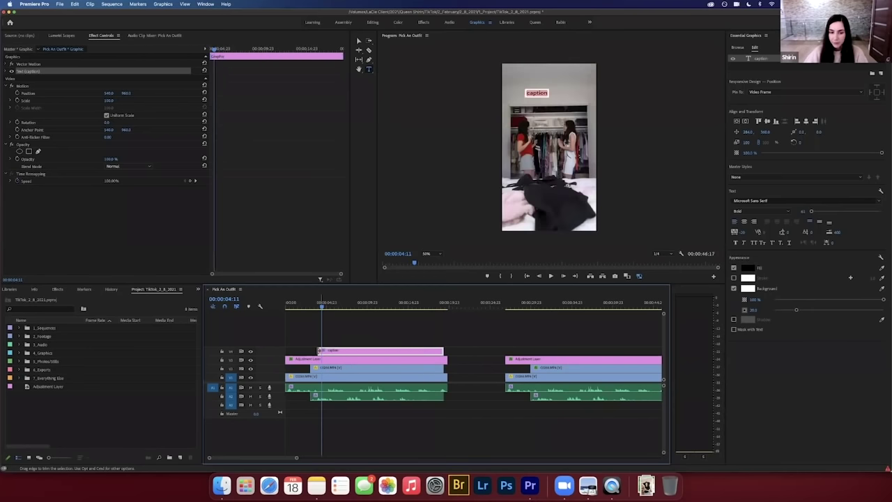
{"action": "left_click_drag", "start_coordinate": [318, 350], "coordinate": [286, 351]}
{"action": "left_click_drag", "start_coordinate": [445, 350], "coordinate": [446, 350]}
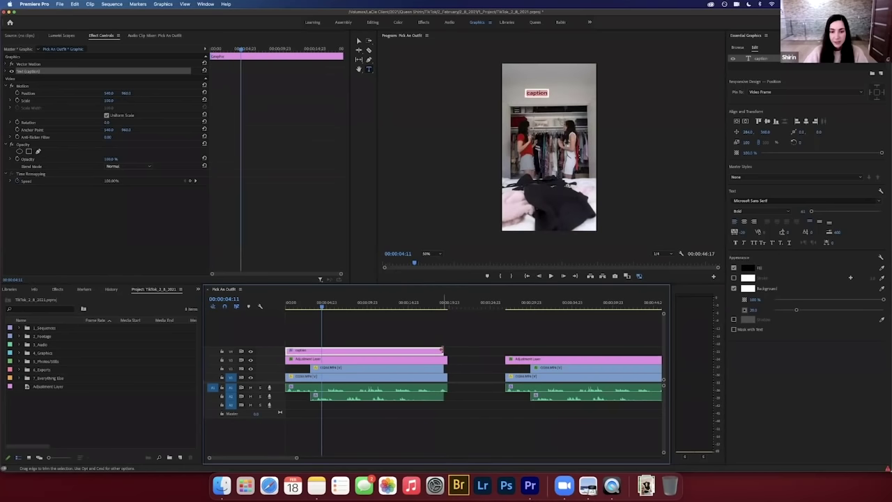
{"action": "left_click_drag", "start_coordinate": [322, 307], "coordinate": [279, 308]}
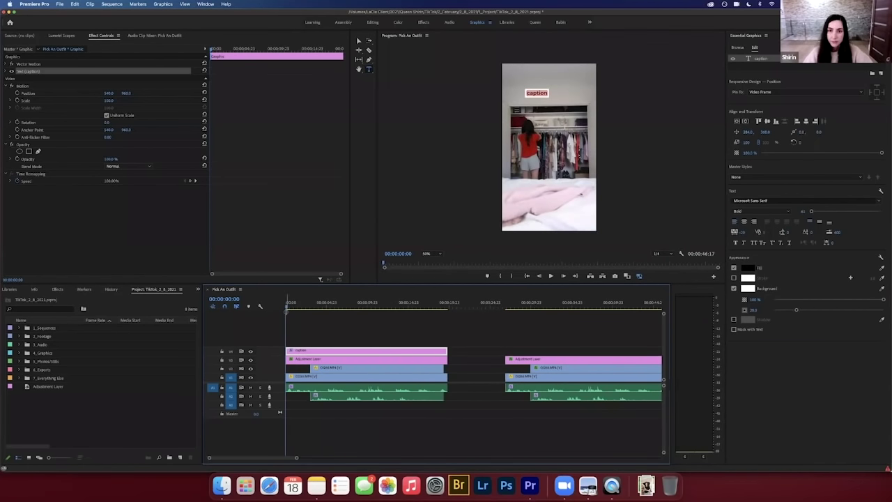
Razor-cut the caption clip at 00:00:03:14 and select the first part.
{"action": "key", "text": "space"}
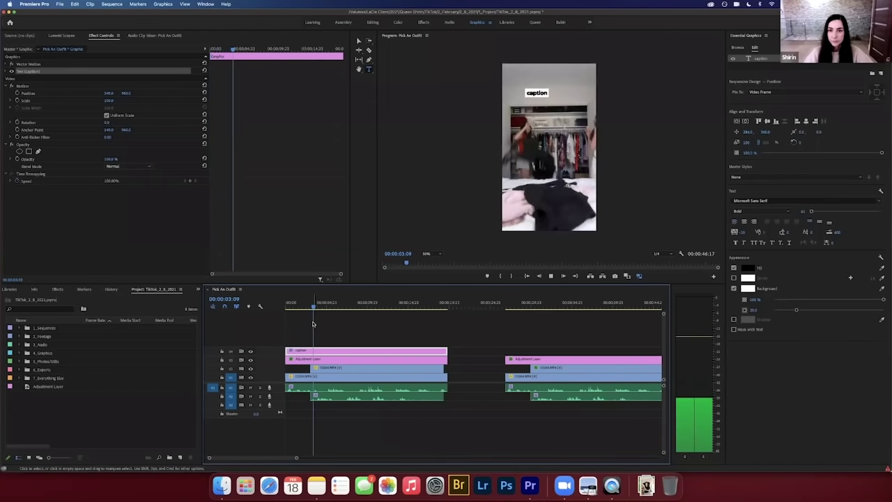
{"action": "key", "text": "space"}
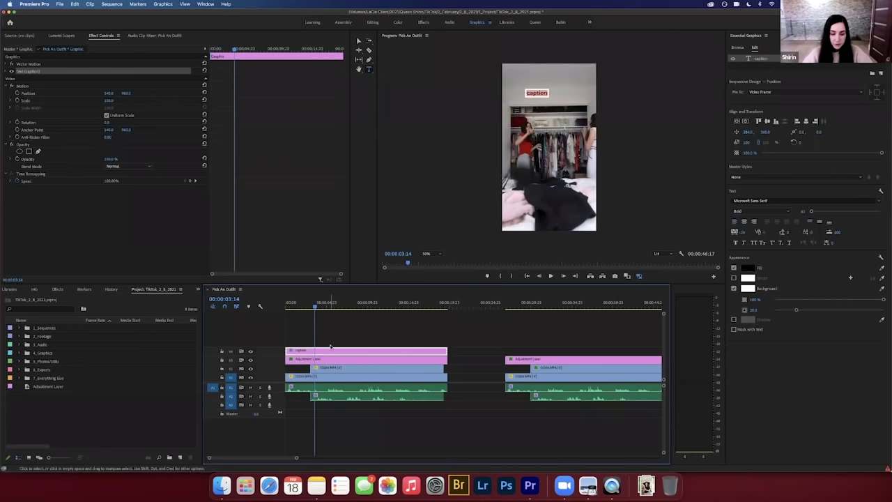
{"action": "key", "text": "c"}
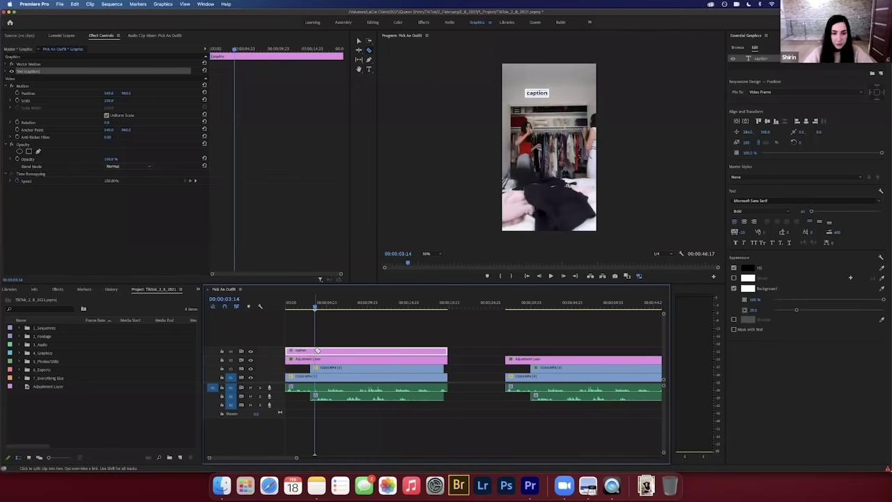
{"action": "left_click", "coordinate": [314, 350]}
{"action": "key", "text": "v"}
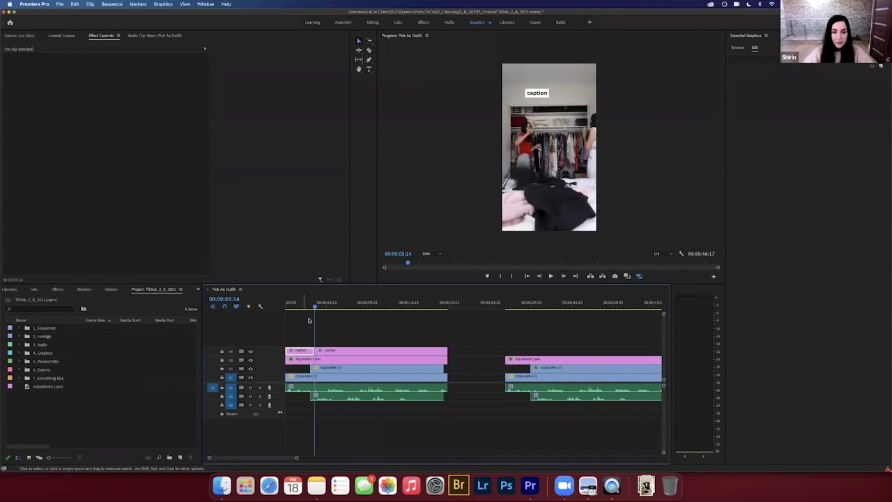
{"action": "left_click", "coordinate": [303, 351]}
Change the first caption segment's text to 'no, no, no'.
{"action": "left_click", "coordinate": [296, 305]}
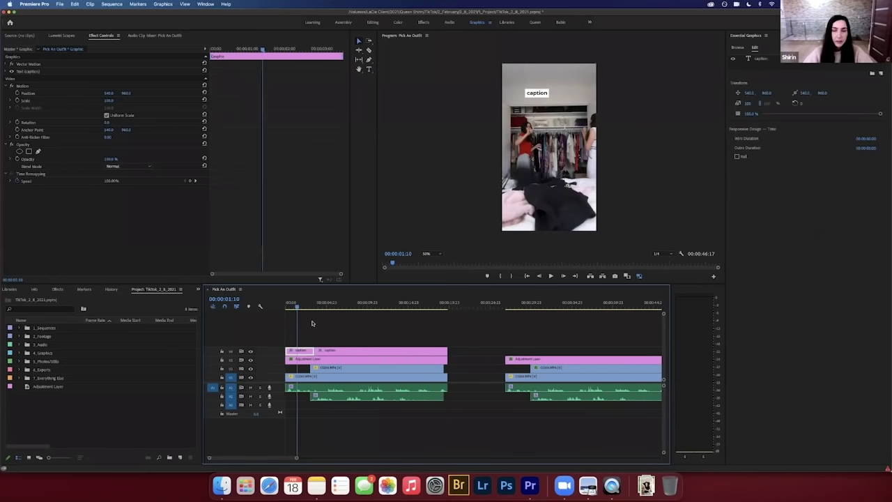
{"action": "left_click", "coordinate": [538, 91]}
{"action": "type", "text": "nd, no, no"}
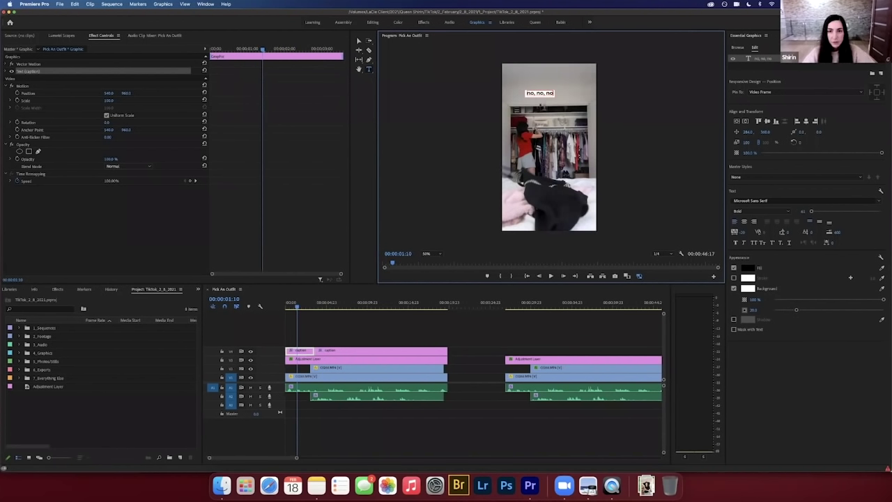
{"action": "key", "text": "super+a"}
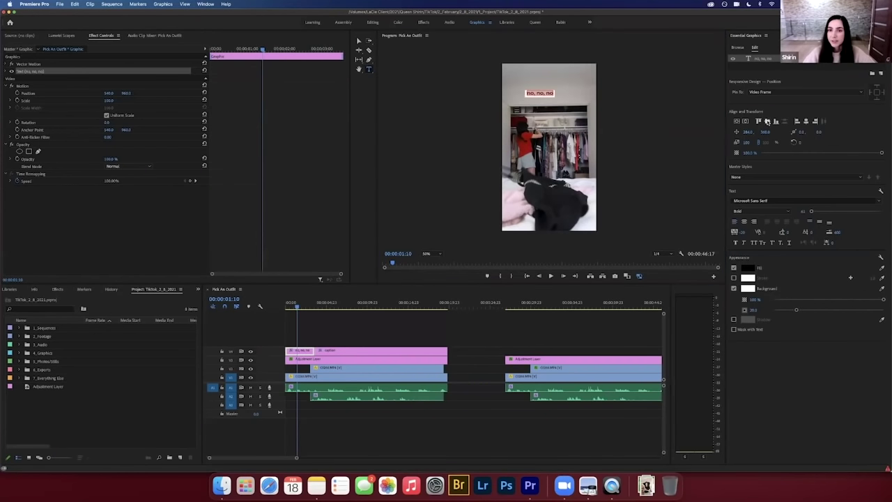
Centre the 'no, no, no' caption, raise it near the frame top, and play it back.
{"action": "left_click", "coordinate": [768, 122]}
{"action": "left_click", "coordinate": [807, 121]}
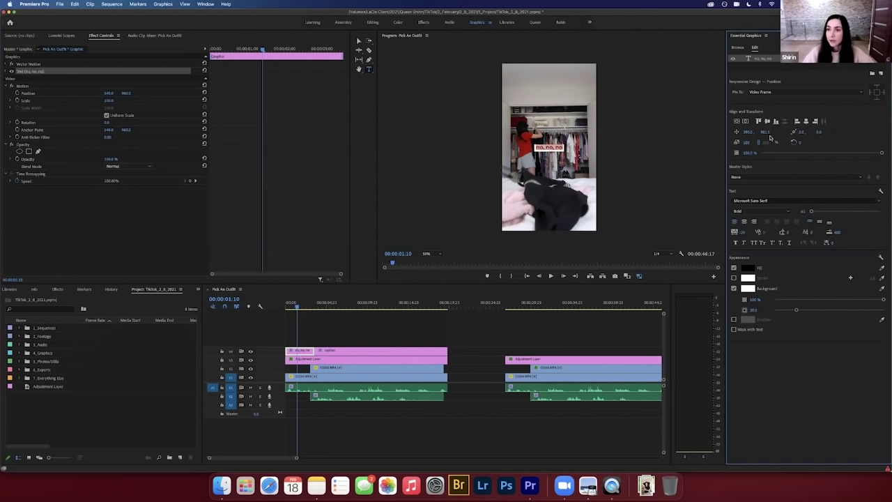
{"action": "left_click_drag", "start_coordinate": [765, 131], "coordinate": [743, 132]}
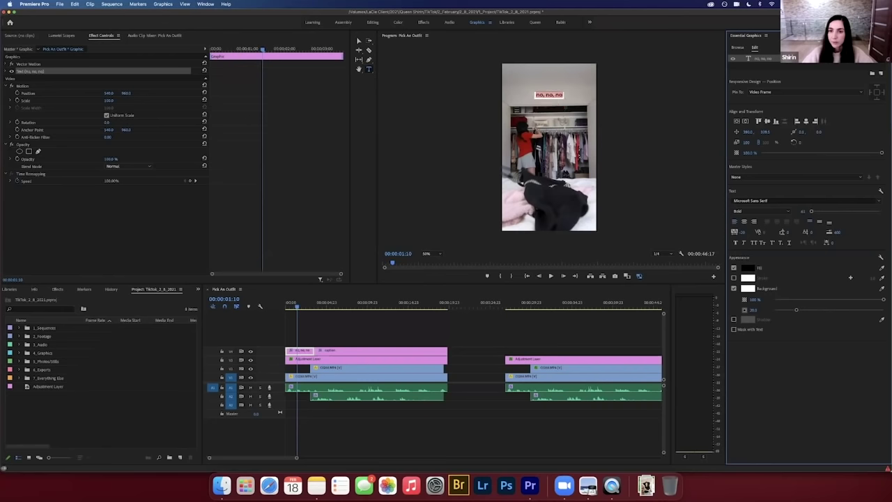
{"action": "left_click", "coordinate": [303, 309]}
{"action": "left_click_drag", "start_coordinate": [303, 309], "coordinate": [300, 308]}
{"action": "key", "text": "space"}
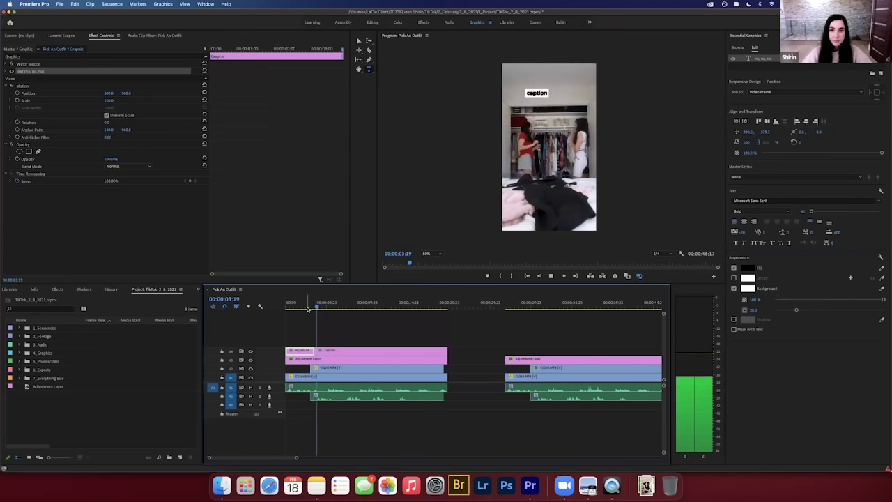
Replay briefly, park the playhead at 00:00:05:07 and select the caption clip there.
{"action": "key", "text": "d"}
{"action": "key", "text": "space"}
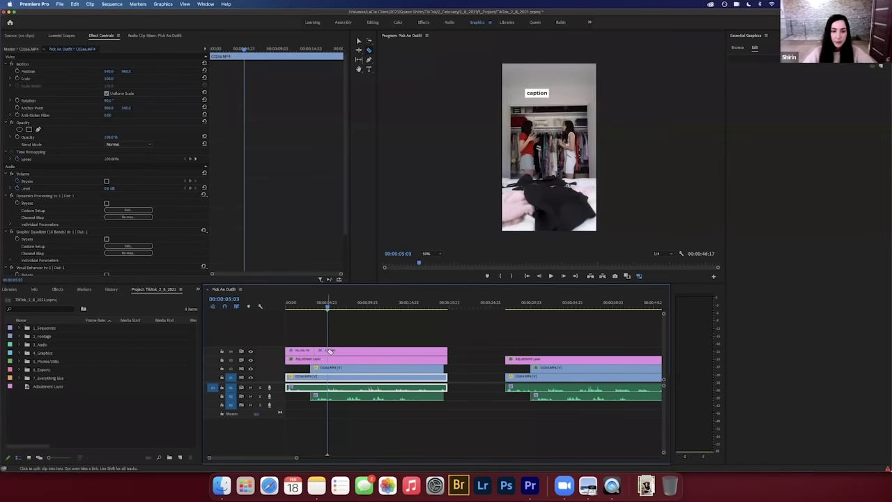
{"action": "key", "text": "space"}
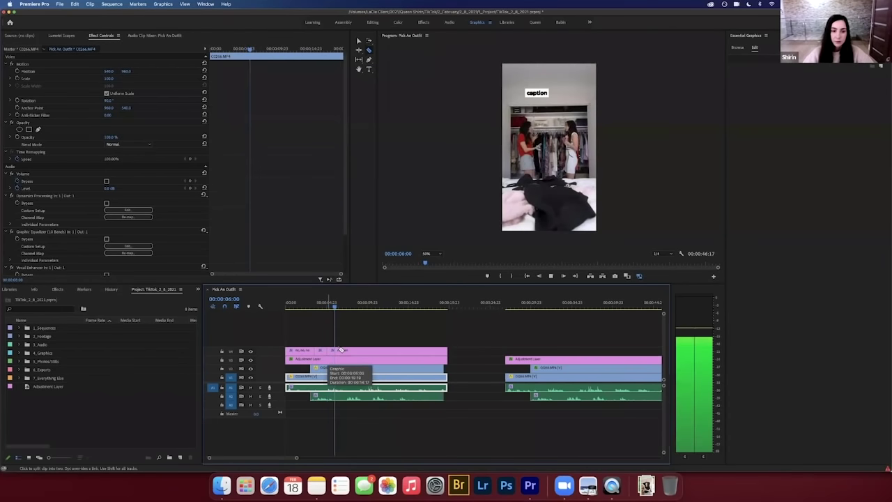
{"action": "key", "text": "space"}
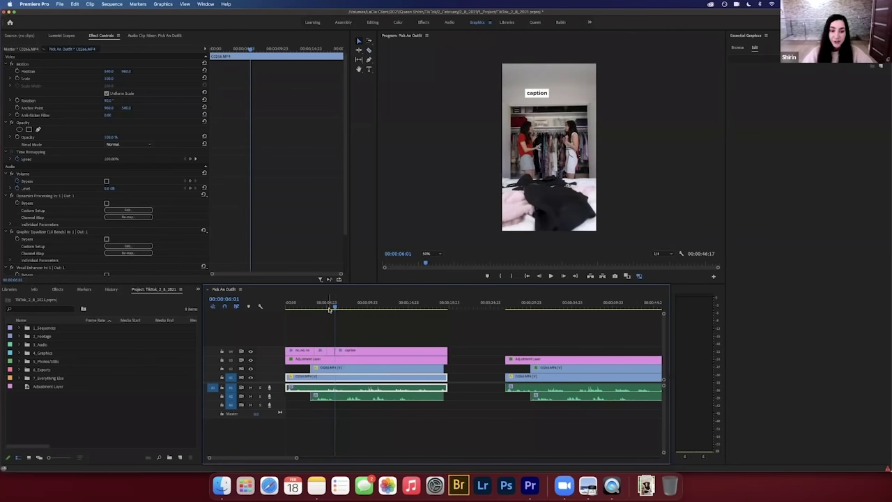
{"action": "left_click", "coordinate": [329, 309]}
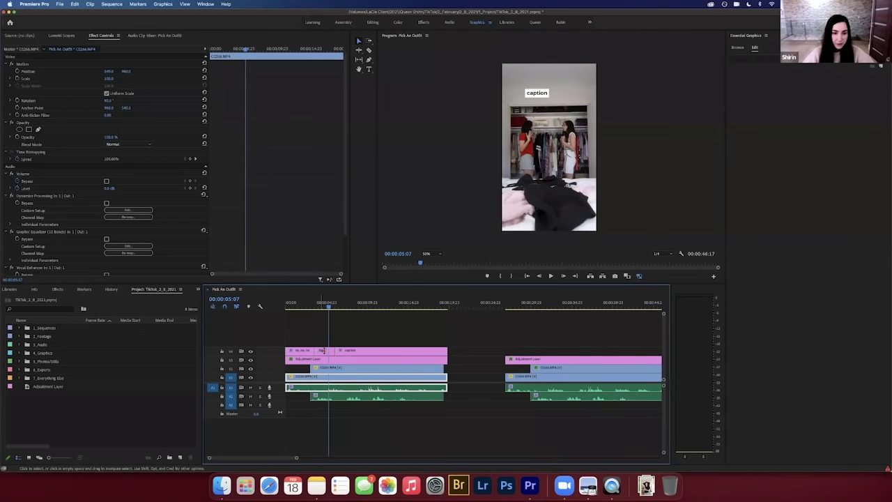
{"action": "left_click", "coordinate": [332, 351]}
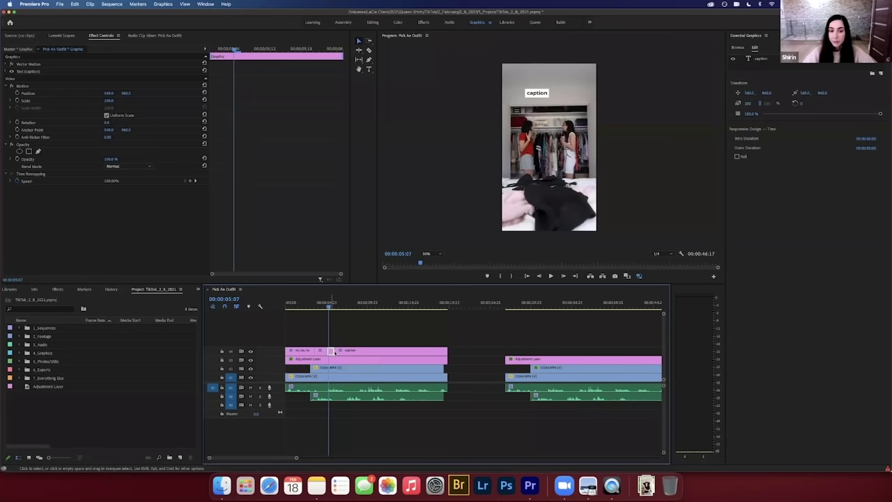
Move the caption to a new track above, set Position Y to 855 and background red.
{"action": "left_click_drag", "start_coordinate": [332, 351], "coordinate": [331, 344]}
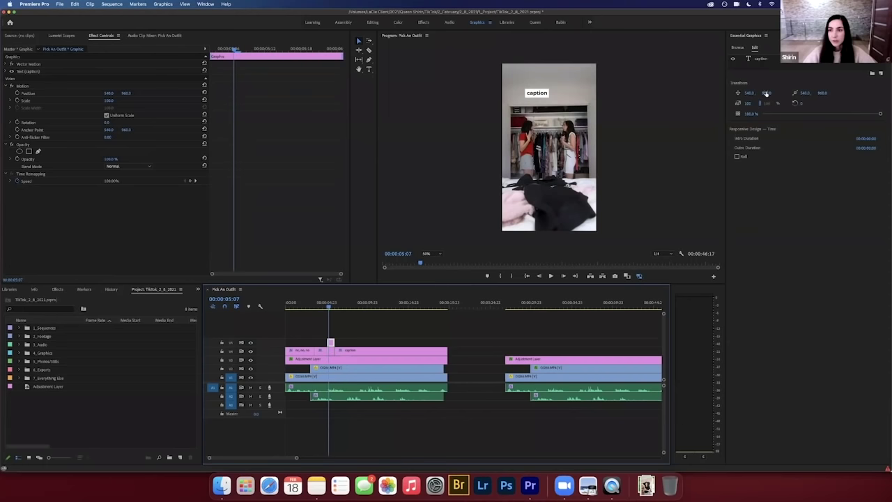
{"action": "left_click_drag", "start_coordinate": [767, 93], "coordinate": [732, 93]}
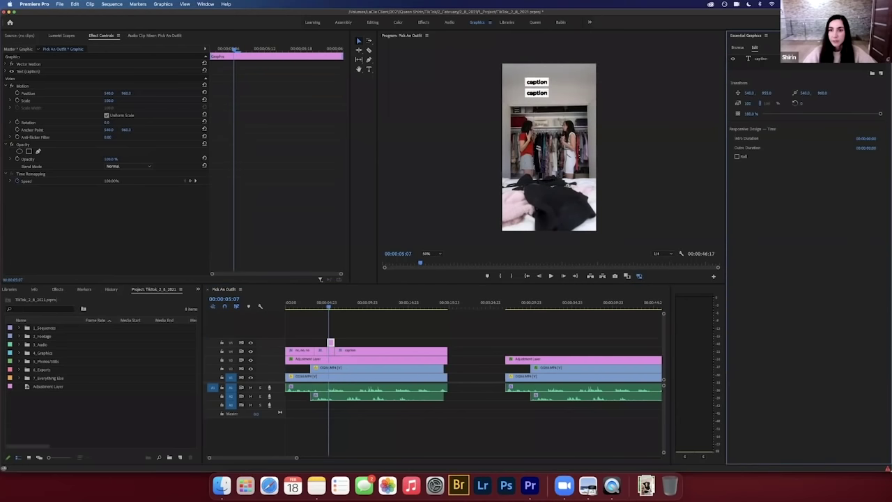
{"action": "left_click", "coordinate": [763, 61]}
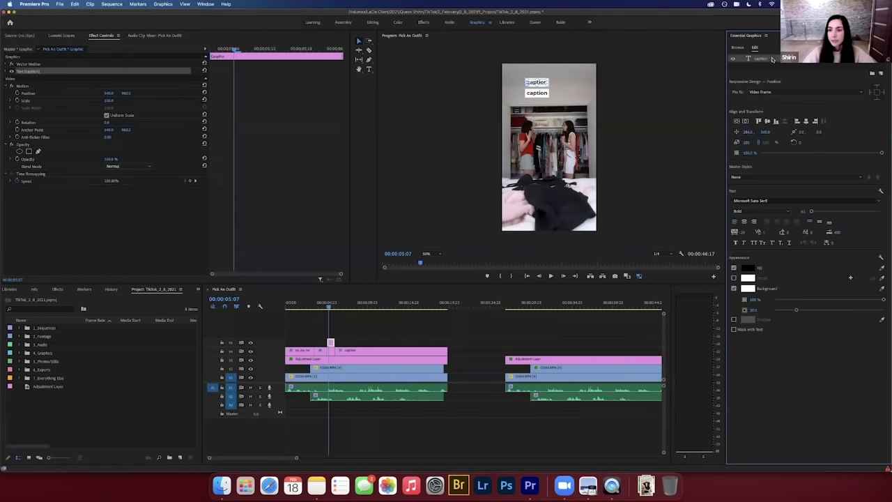
{"action": "left_click", "coordinate": [750, 288]}
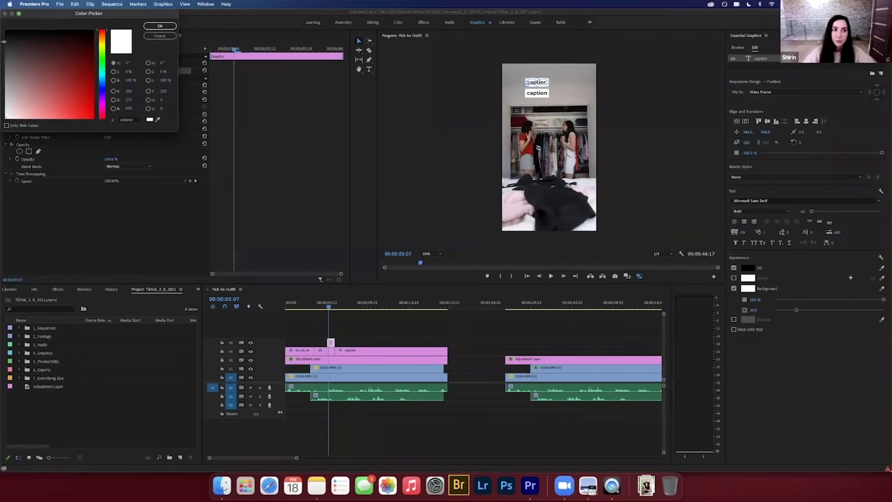
{"action": "left_click", "coordinate": [83, 103]}
{"action": "left_click", "coordinate": [160, 26]}
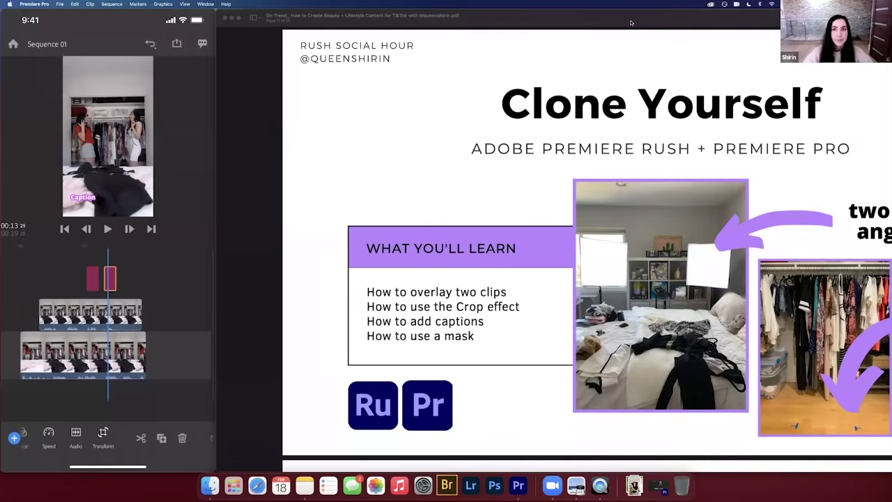
Maximise Preview on the Change Colors slide, then return to the Premiere Pro project.
{"action": "left_click", "coordinate": [421, 15]}
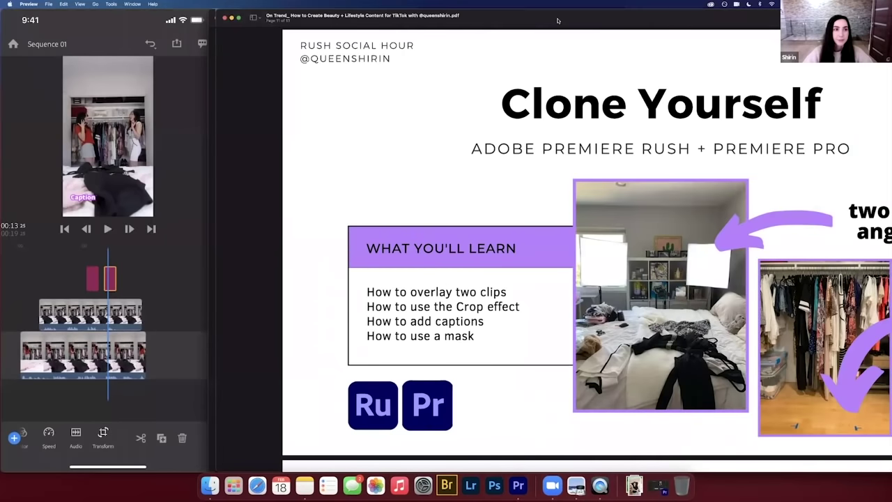
{"action": "double_click", "coordinate": [421, 15]}
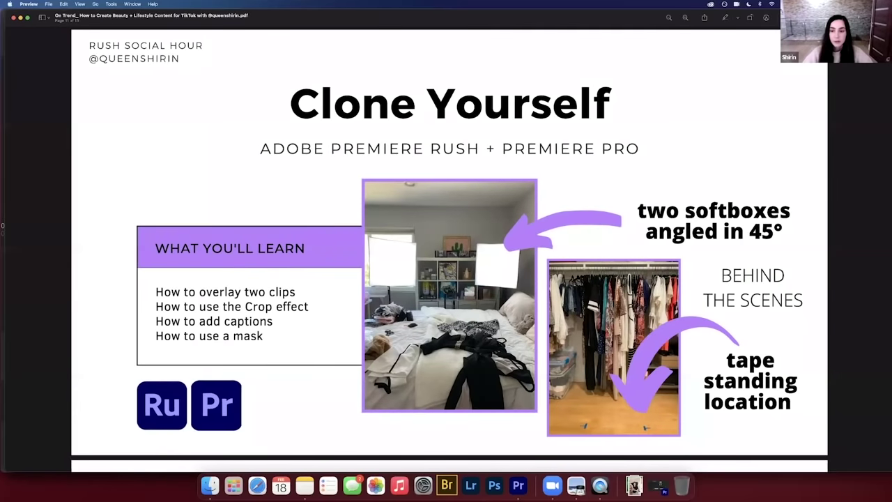
{"action": "scroll", "coordinate": [446, 251], "scroll_direction": "down", "scroll_amount": 3}
{"action": "scroll", "coordinate": [642, 285], "scroll_direction": "down", "scroll_amount": 5}
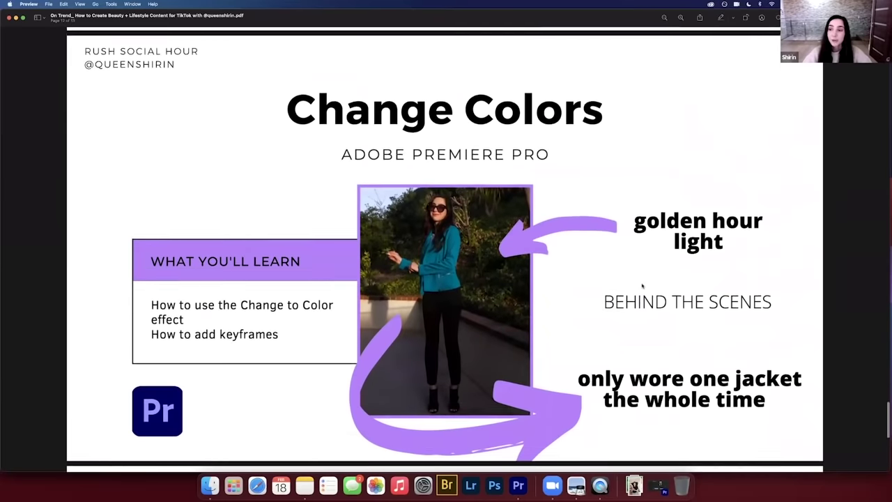
{"action": "scroll", "coordinate": [642, 285], "scroll_direction": "down", "scroll_amount": 1}
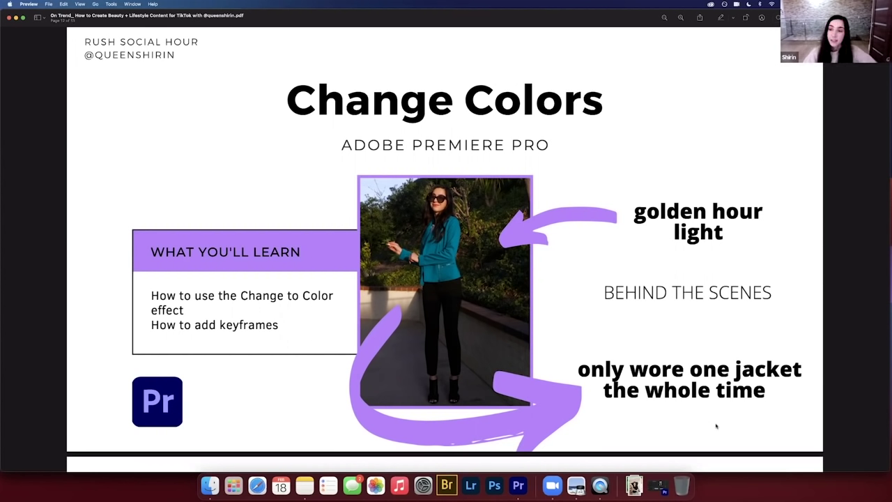
{"action": "left_click", "coordinate": [16, 18]}
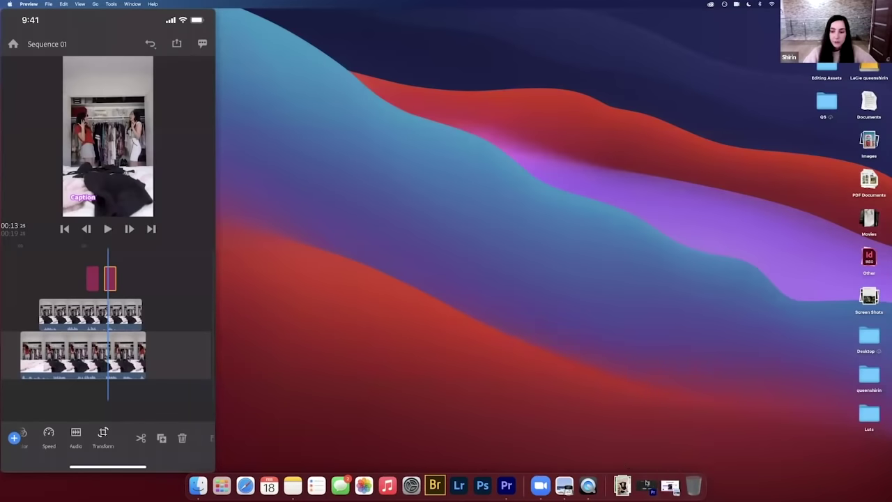
{"action": "left_click", "coordinate": [649, 486]}
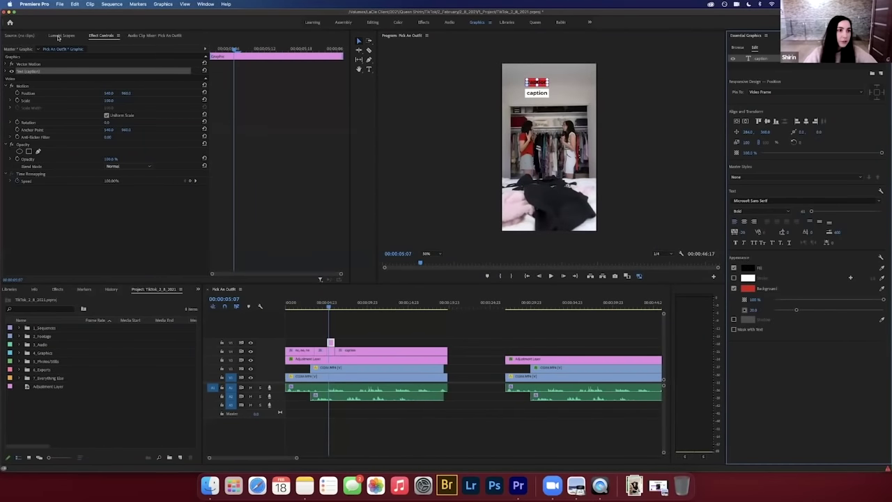
Play the Coat Color Change sequence from its start, then place the playhead at 00:00:11:17.
{"action": "left_click", "coordinate": [534, 23]}
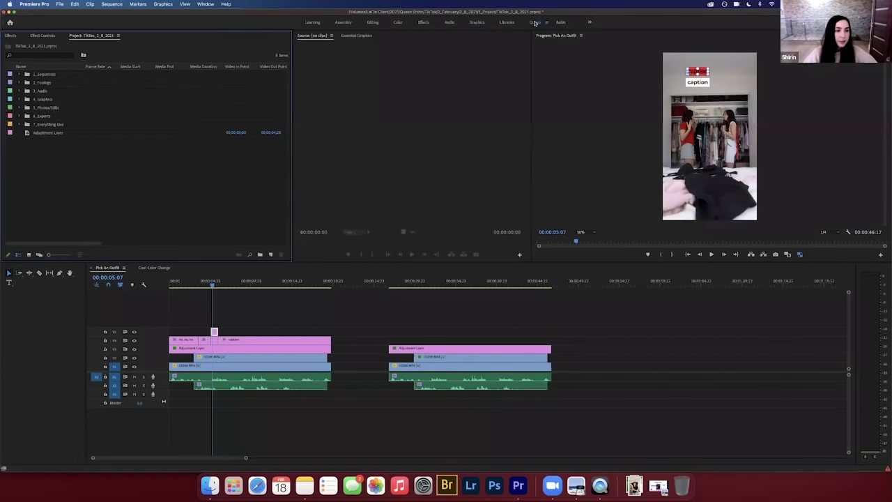
{"action": "left_click", "coordinate": [155, 268]}
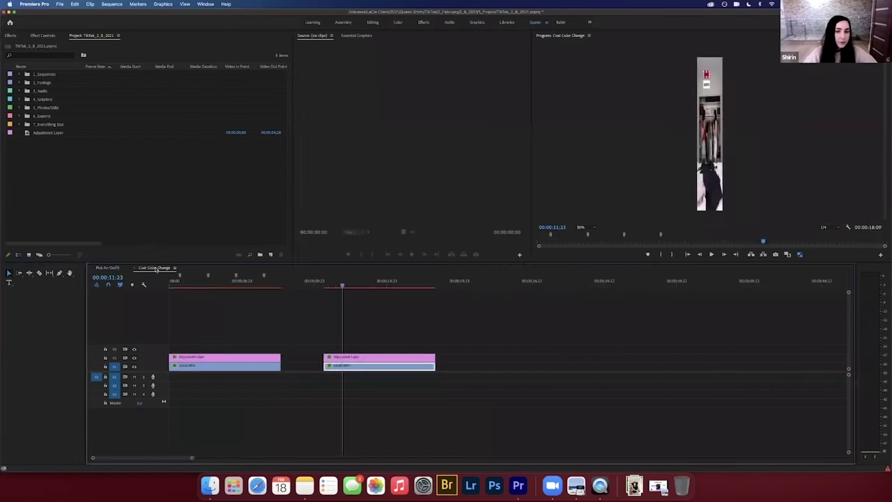
{"action": "left_click_drag", "start_coordinate": [176, 287], "coordinate": [161, 288]}
{"action": "key", "text": "space"}
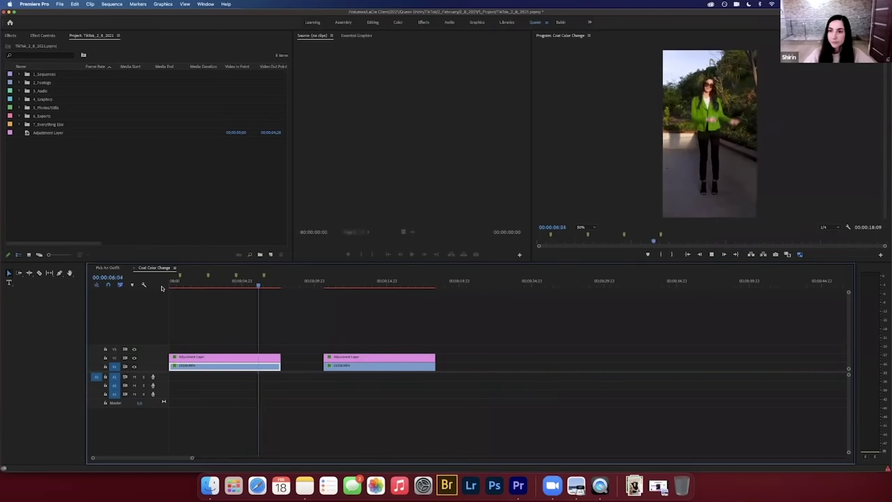
{"action": "key", "text": "space"}
{"action": "left_click", "coordinate": [337, 283]}
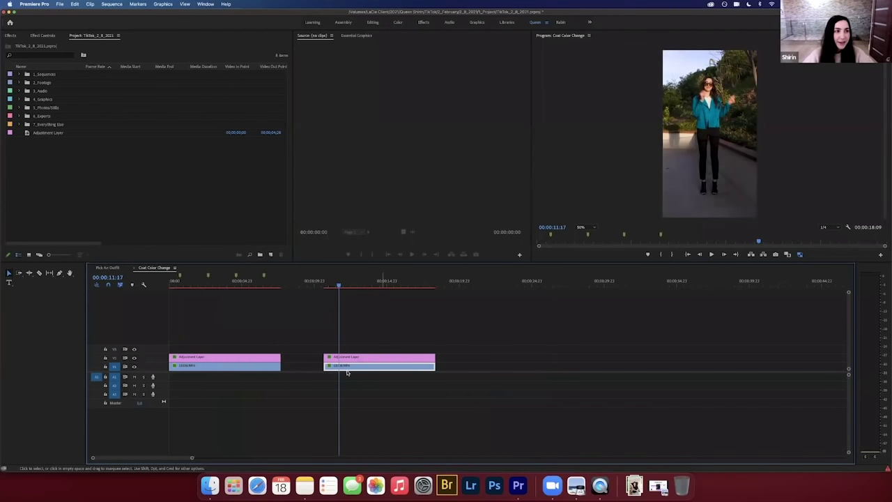
Search the effects for 'change' and apply Change to Color to the second clip.
{"action": "left_click", "coordinate": [11, 37]}
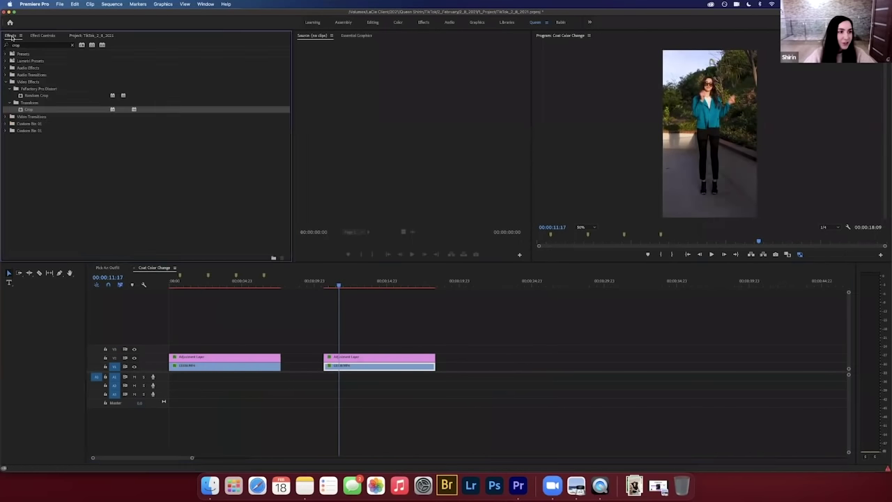
{"action": "left_click", "coordinate": [72, 46]}
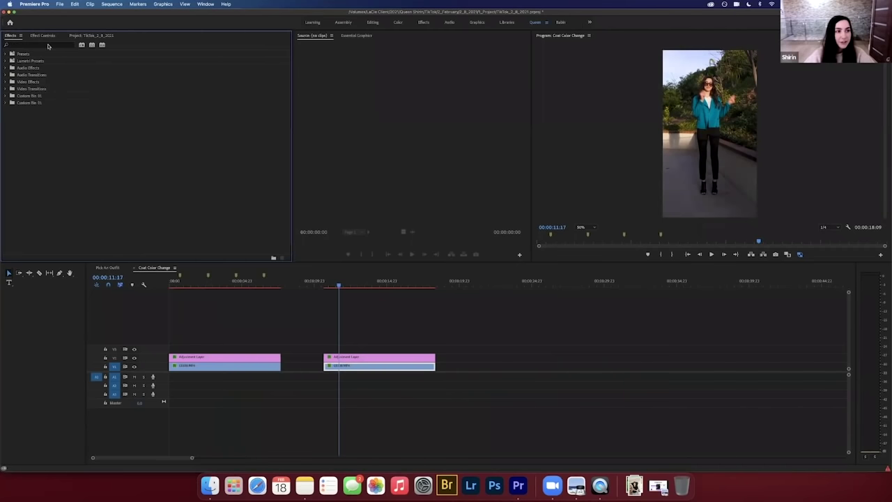
{"action": "type", "text": "change"}
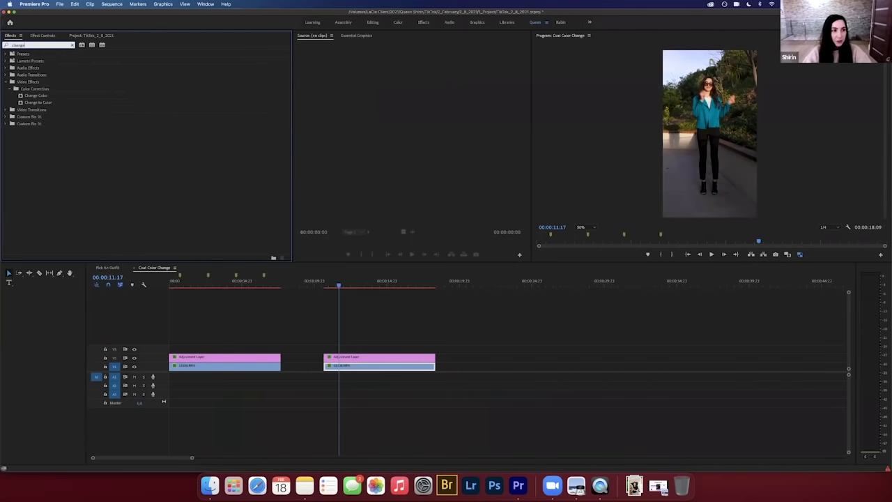
{"action": "left_click", "coordinate": [29, 104]}
{"action": "left_click_drag", "start_coordinate": [354, 346], "coordinate": [359, 368]}
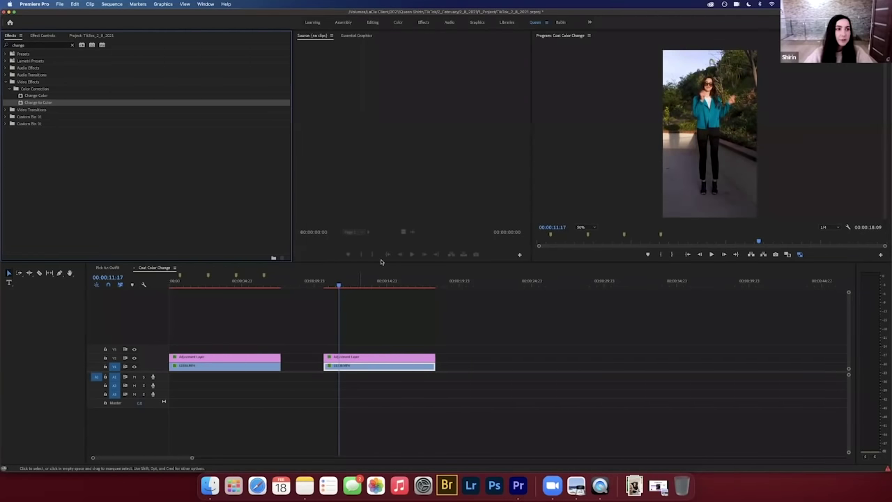
Review the Change to Color settings in Effect Controls, then return the playhead to about 10:18.
{"action": "left_click", "coordinate": [52, 37]}
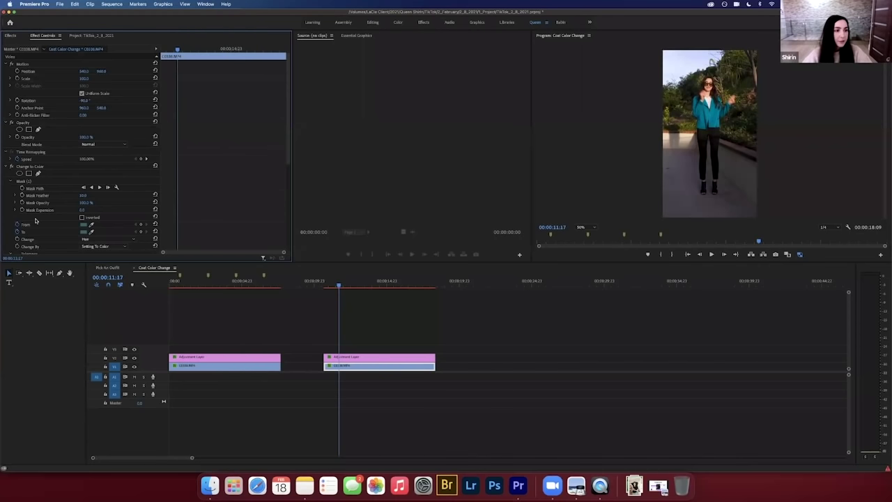
{"action": "scroll", "coordinate": [36, 221], "scroll_direction": "down", "scroll_amount": 3}
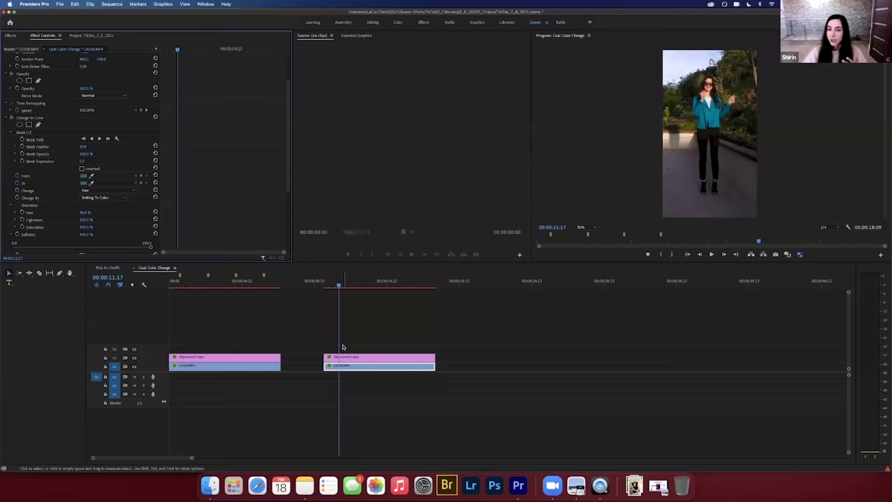
{"action": "left_click", "coordinate": [340, 305]}
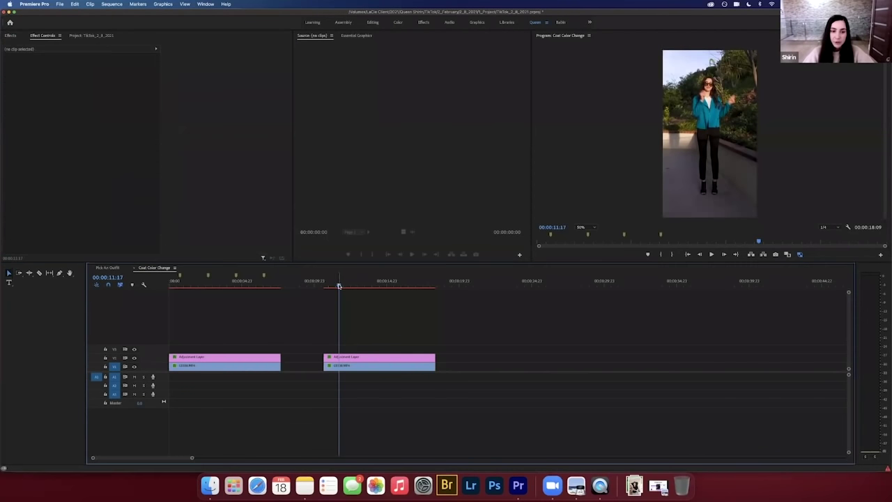
{"action": "left_click_drag", "start_coordinate": [336, 286], "coordinate": [323, 286]}
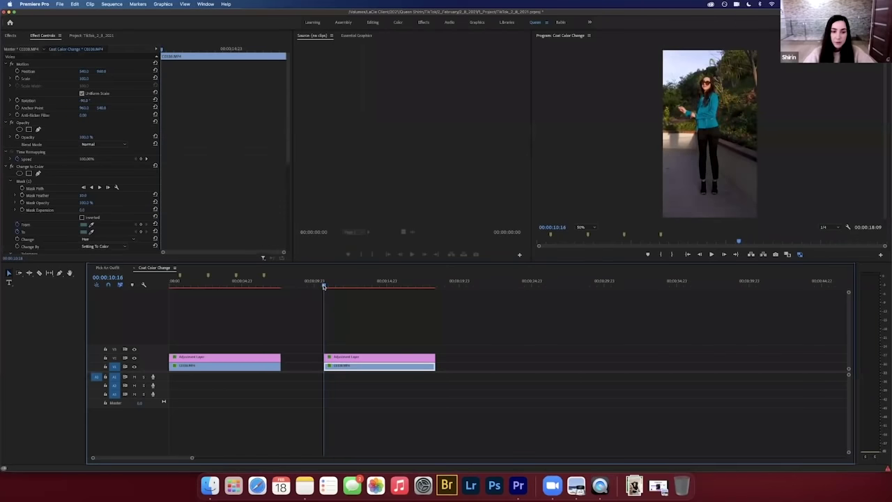
{"action": "left_click", "coordinate": [331, 334]}
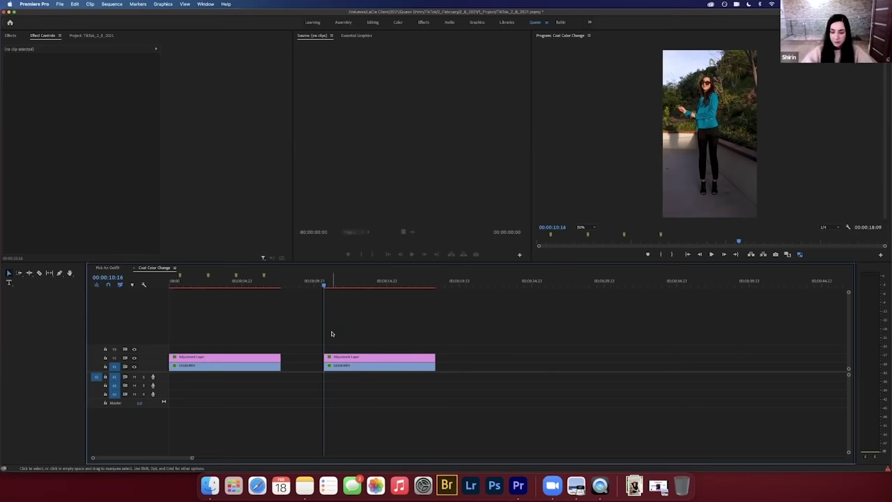
Play the sequence to preview the coat, then park the playhead at 00:00:11:14.
{"action": "key", "text": "space"}
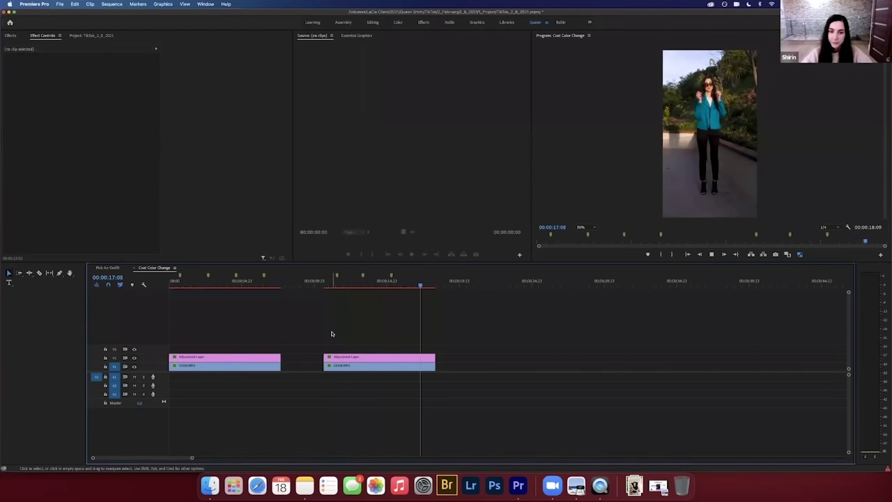
{"action": "left_click", "coordinate": [329, 286]}
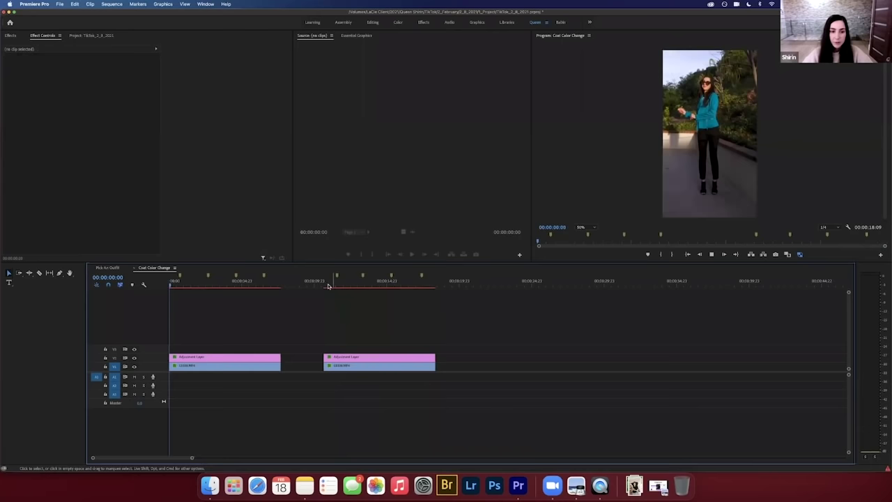
{"action": "left_click_drag", "start_coordinate": [329, 286], "coordinate": [337, 286]}
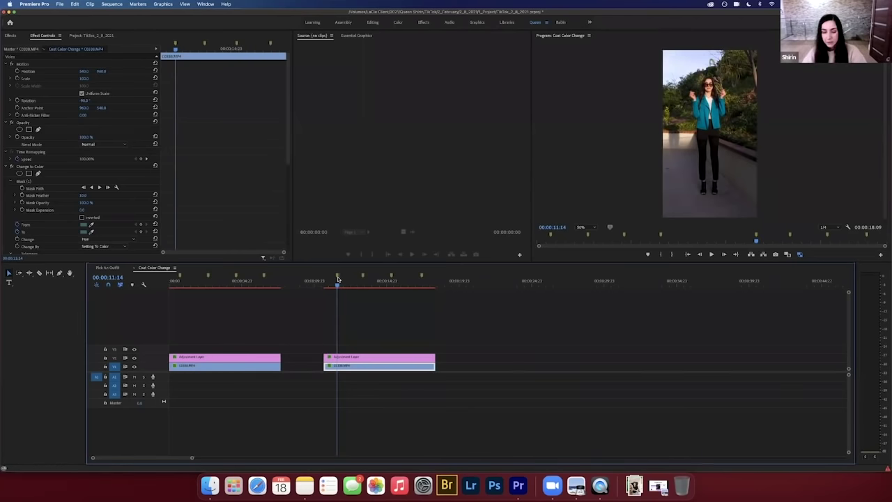
At 11:13, sample the coat's teal 076679 from the frame as the From colour.
{"action": "key", "text": "Left"}
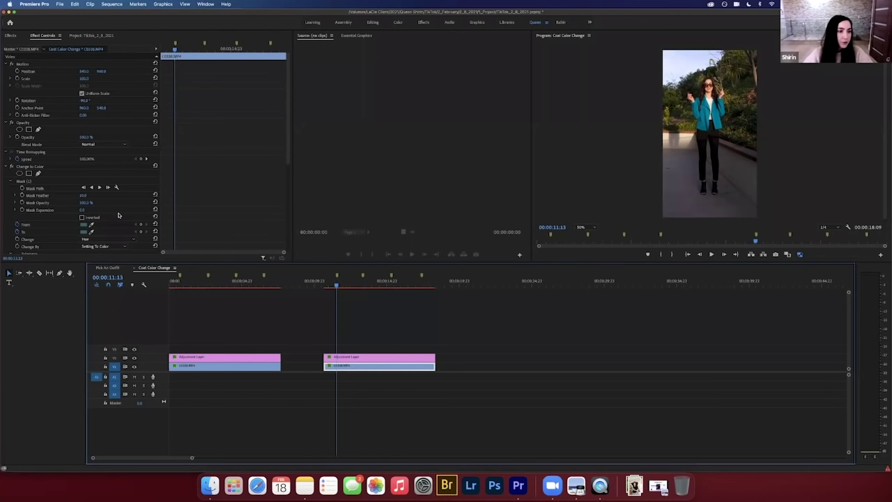
{"action": "scroll", "coordinate": [118, 215], "scroll_direction": "down", "scroll_amount": 3}
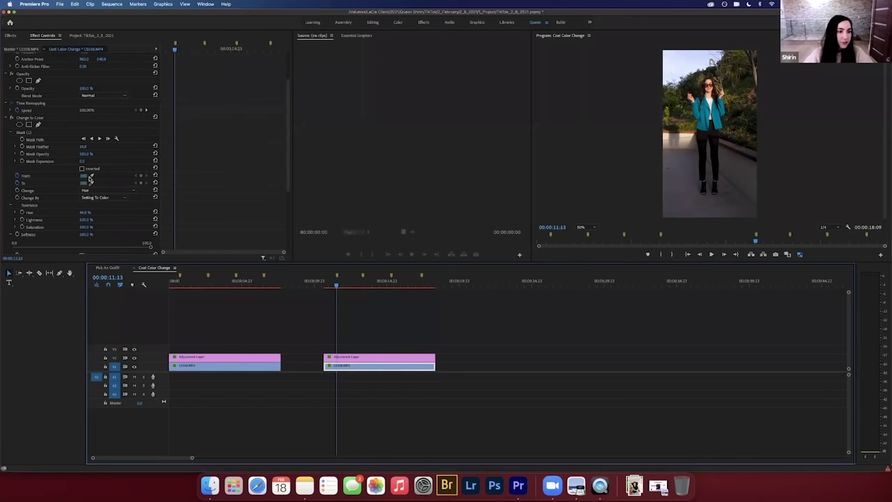
{"action": "left_click", "coordinate": [91, 177]}
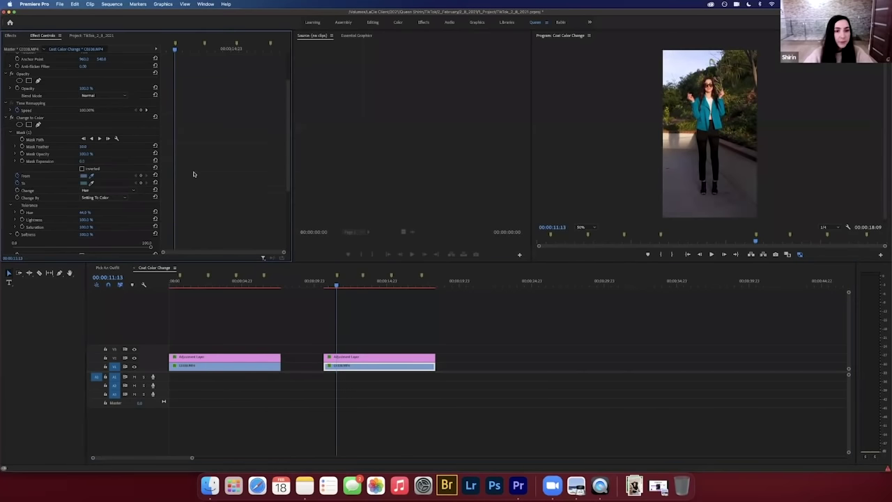
{"action": "left_click", "coordinate": [91, 177]}
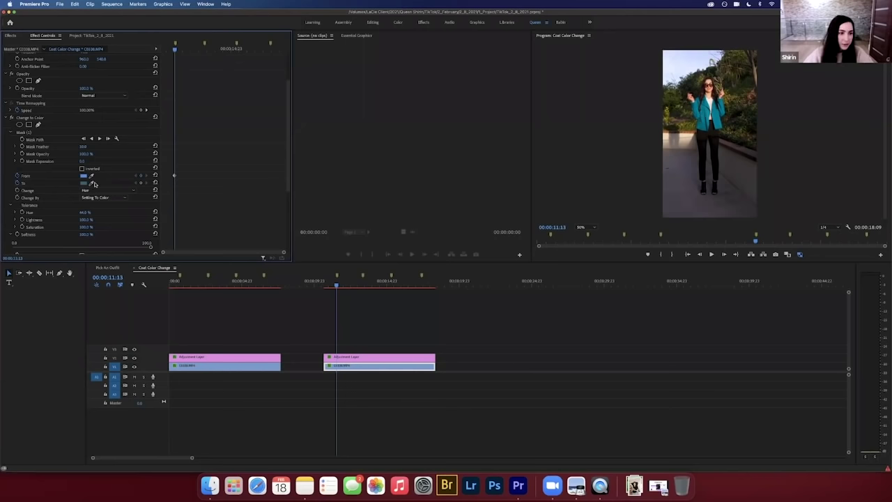
{"action": "left_click", "coordinate": [83, 177]}
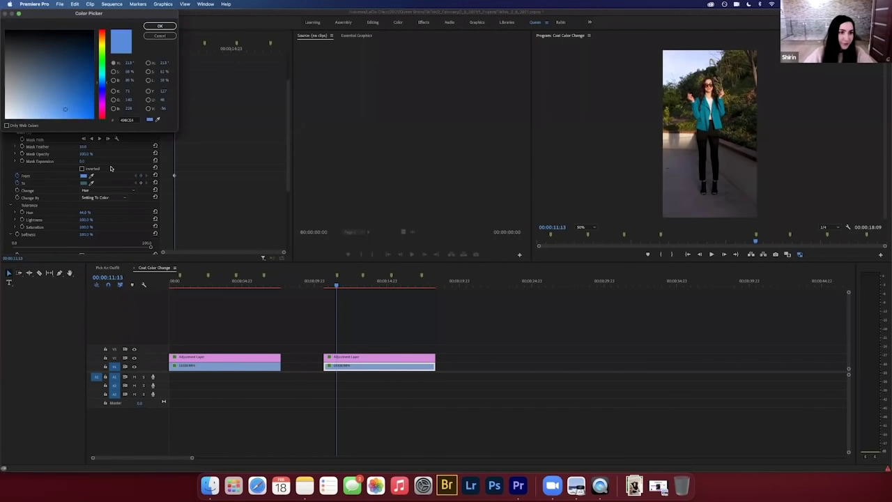
{"action": "left_click", "coordinate": [158, 121]}
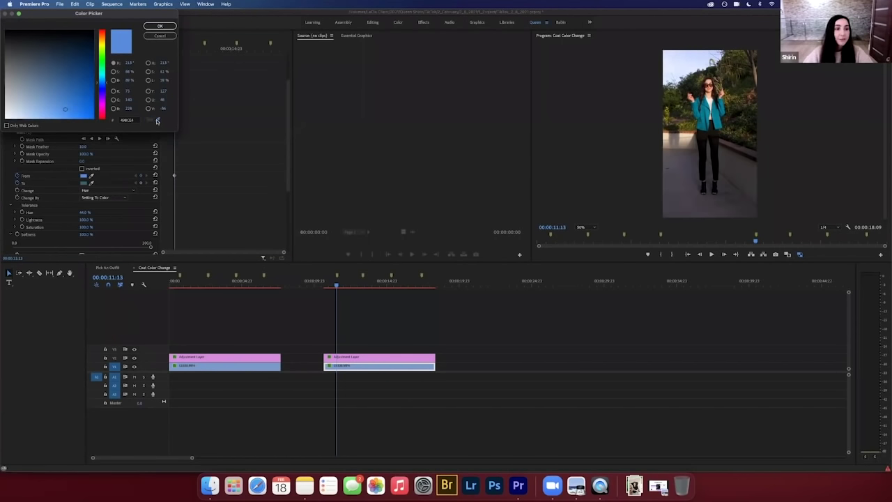
{"action": "left_click", "coordinate": [706, 110]}
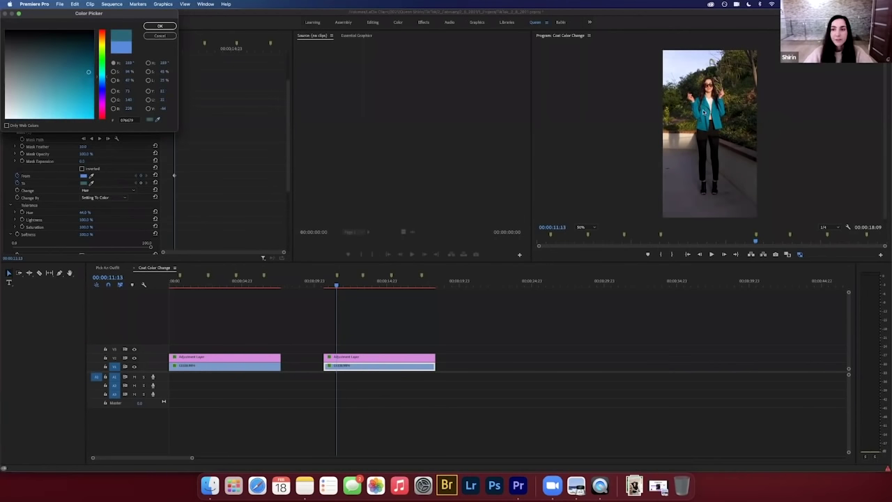
{"action": "left_click", "coordinate": [160, 26]}
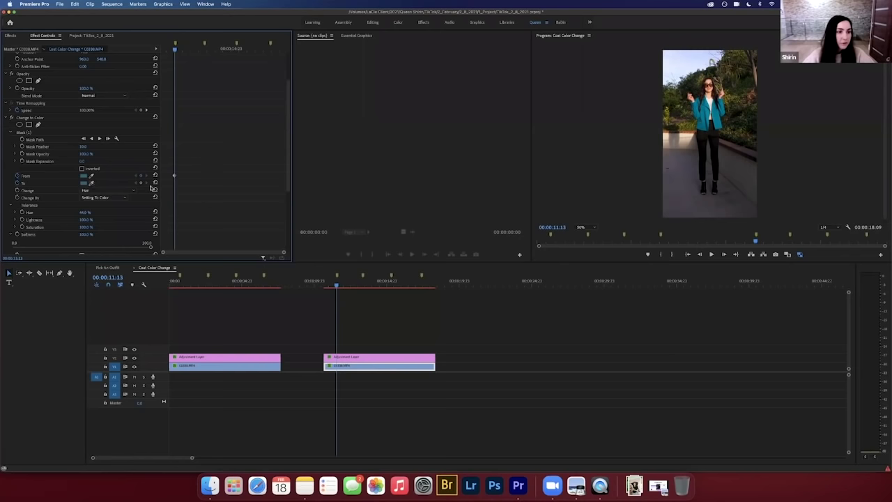
Enable keyframing on the To colour at 11:13 and set it to teal.
{"action": "left_click", "coordinate": [141, 184]}
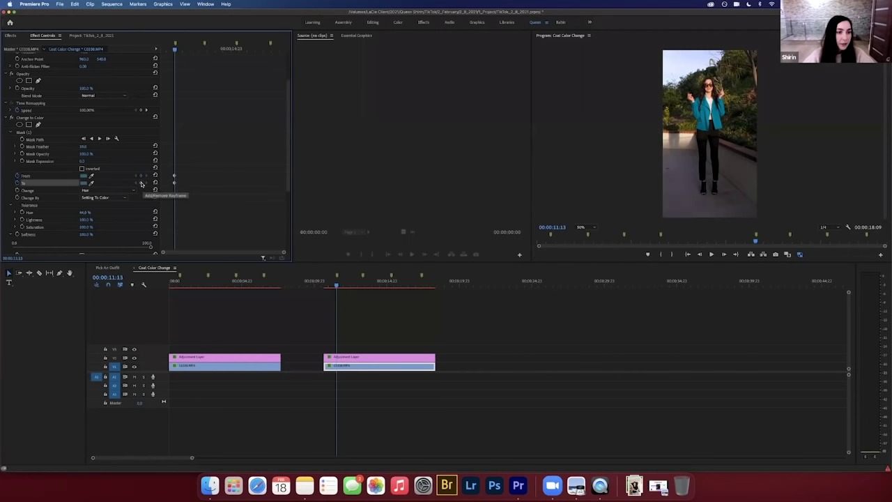
{"action": "left_click", "coordinate": [86, 179]}
{"action": "left_click", "coordinate": [120, 119]}
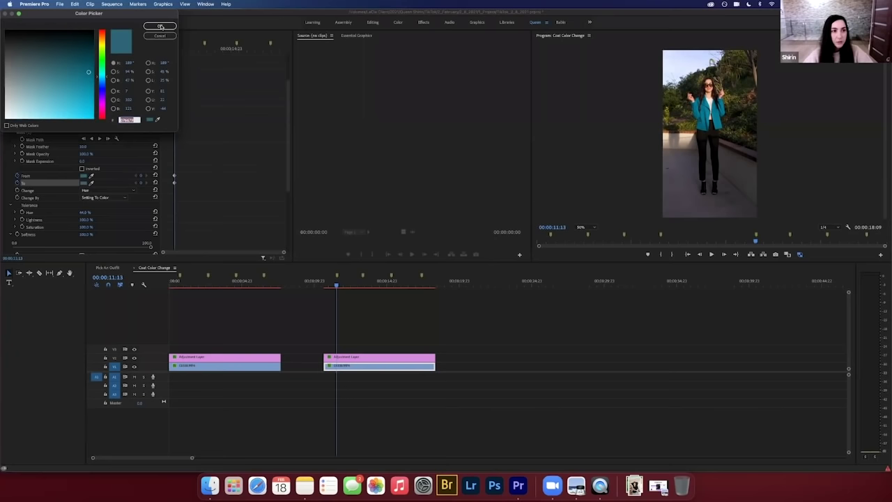
{"action": "key", "text": "Return"}
{"action": "left_click", "coordinate": [84, 183]}
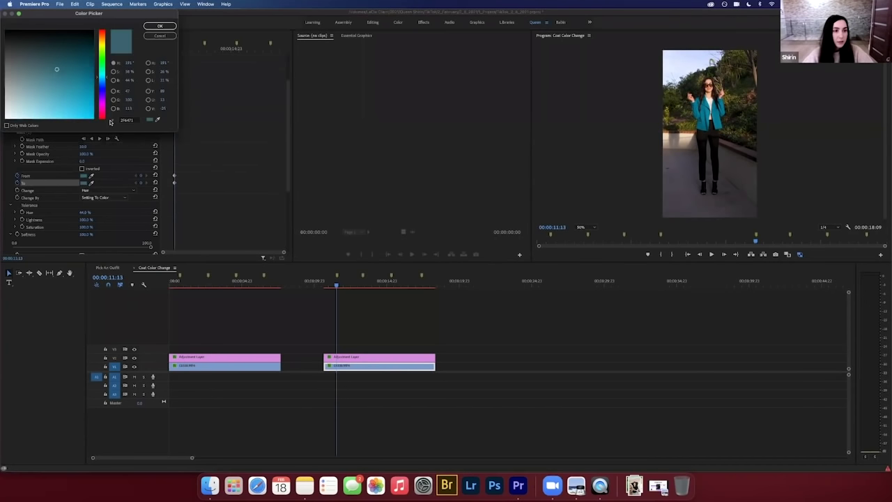
{"action": "left_click", "coordinate": [156, 27]}
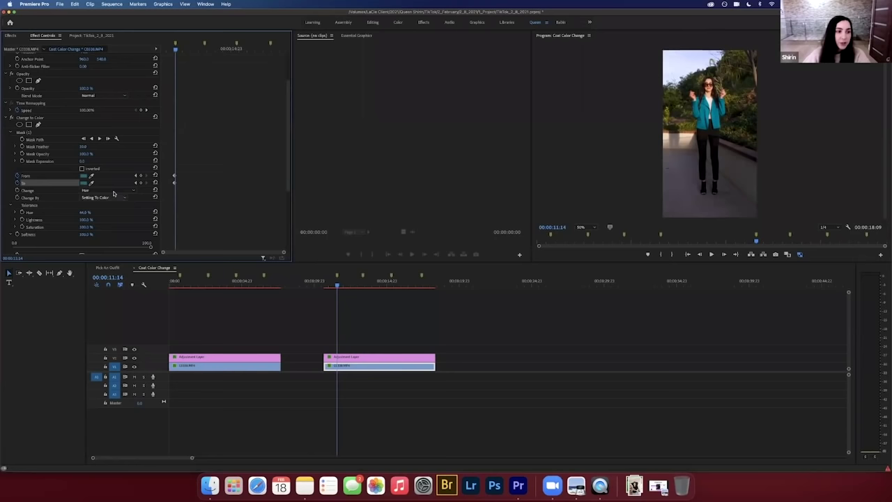
Shift the To colour's hue from teal to purple at 11:14.
{"action": "left_click", "coordinate": [84, 184]}
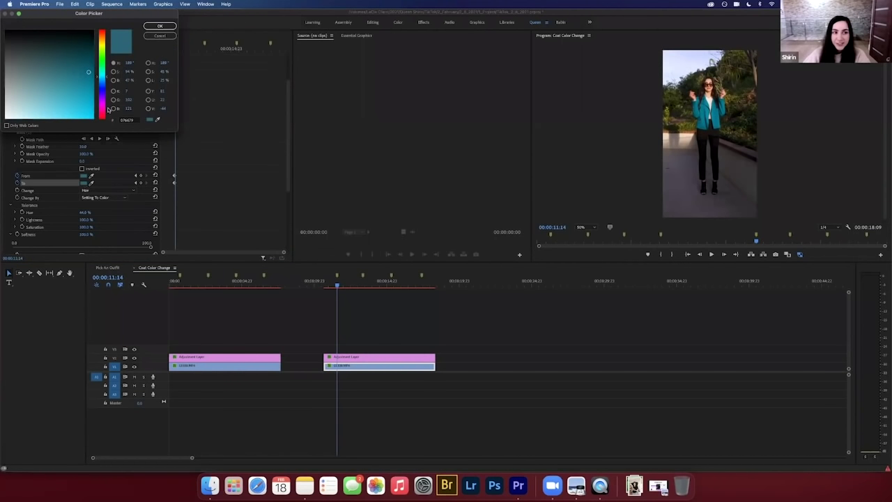
{"action": "left_click_drag", "start_coordinate": [103, 93], "coordinate": [102, 98]}
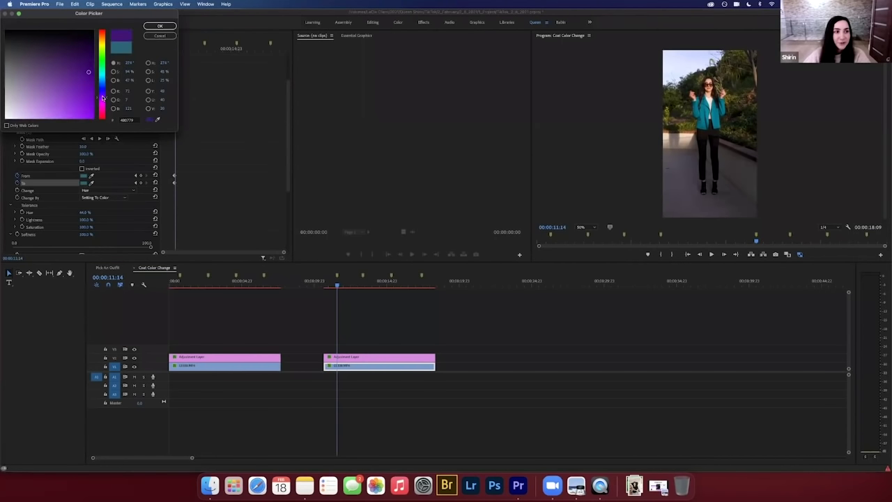
{"action": "left_click", "coordinate": [164, 27]}
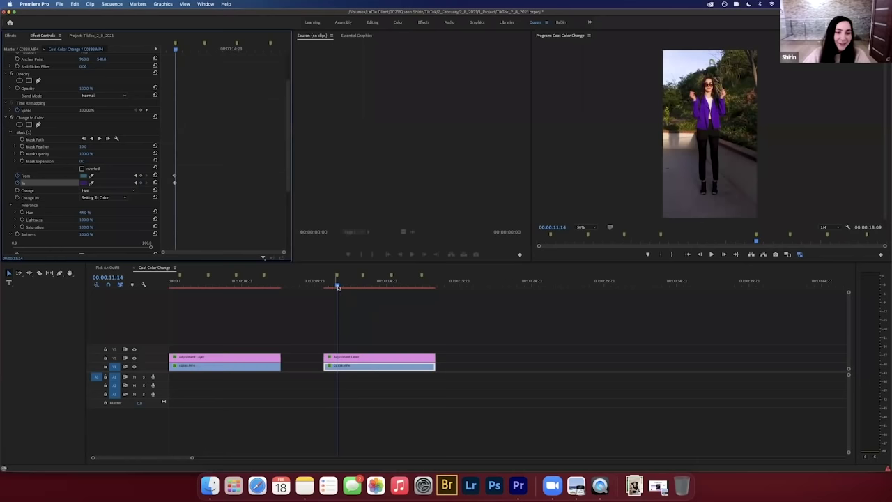
Add a To colour keyframe around 13:06 set to red 790718.
{"action": "left_click_drag", "start_coordinate": [339, 286], "coordinate": [362, 287]}
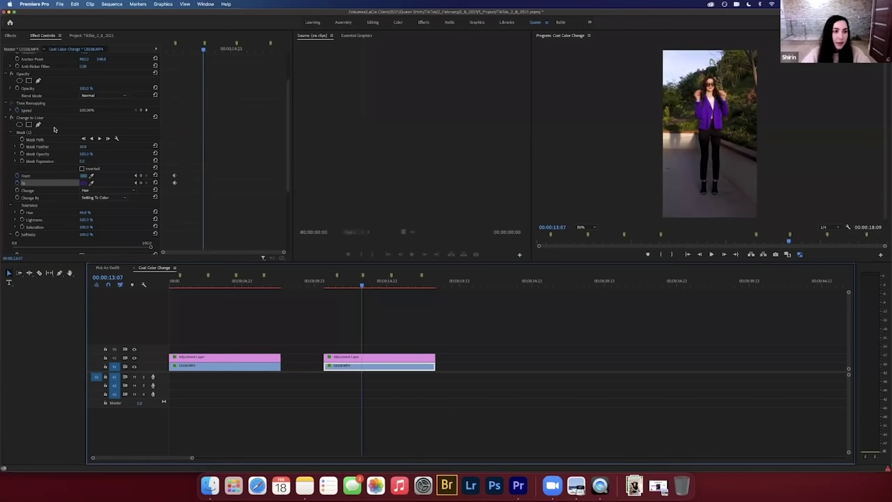
{"action": "left_click", "coordinate": [142, 184]}
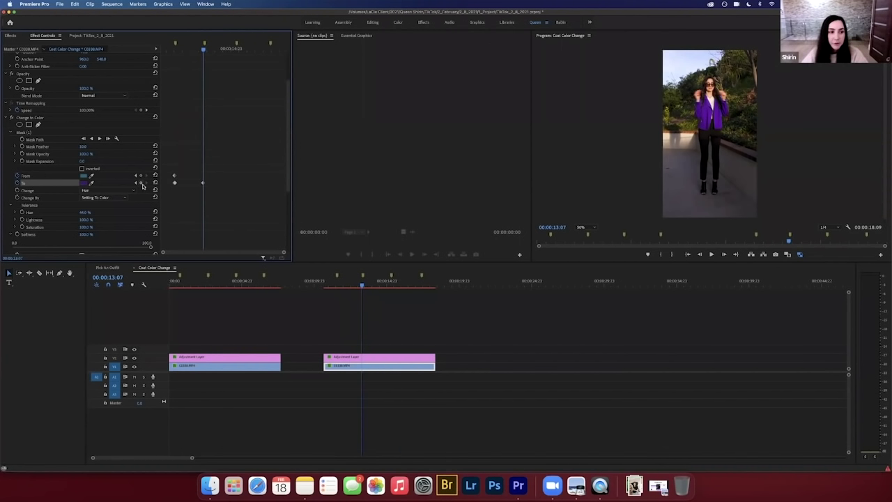
{"action": "left_click", "coordinate": [84, 183]}
{"action": "left_click", "coordinate": [104, 117]}
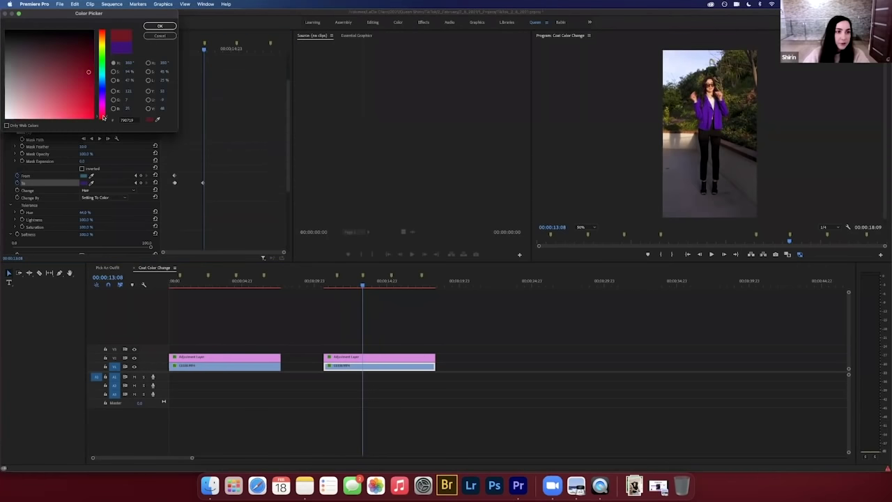
{"action": "left_click", "coordinate": [162, 28]}
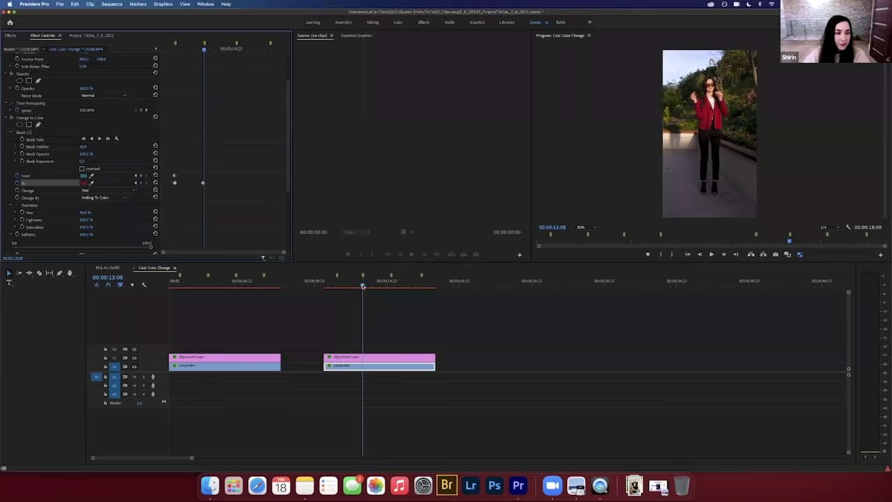
{"action": "left_click_drag", "start_coordinate": [363, 286], "coordinate": [391, 286]}
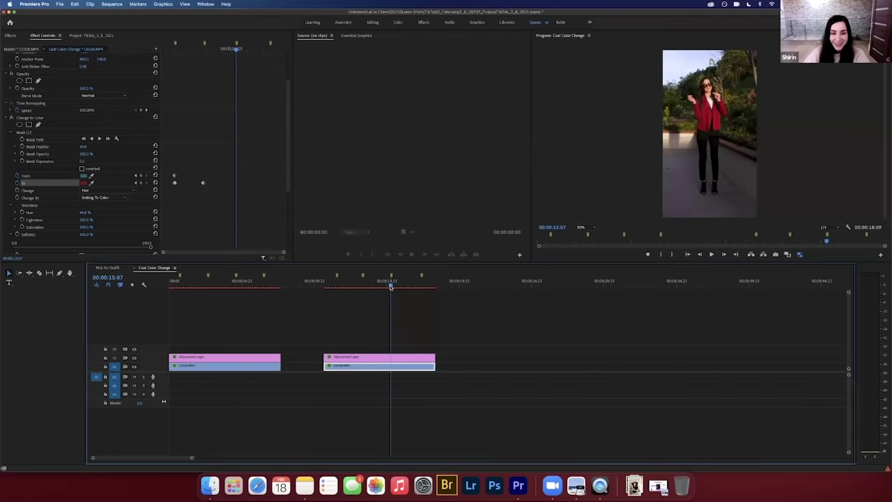
Add a To colour keyframe around 15 seconds with the hue shifted to olive.
{"action": "left_click_drag", "start_coordinate": [391, 286], "coordinate": [393, 287]}
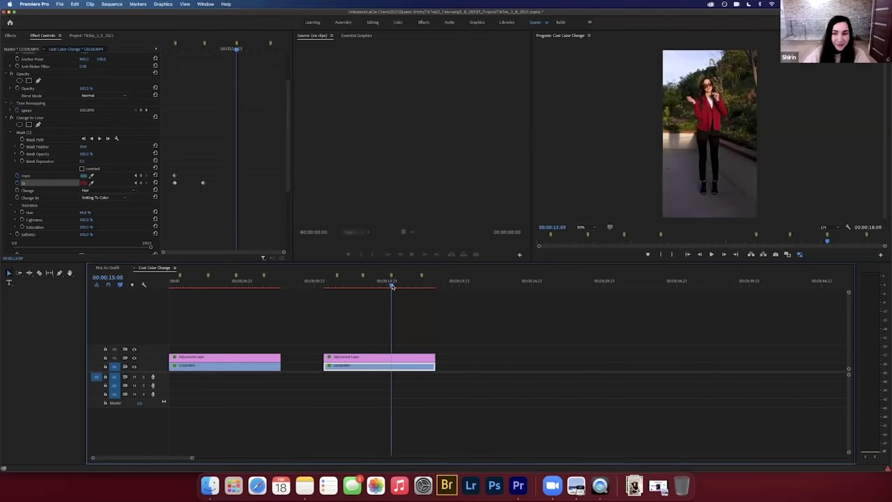
{"action": "left_click", "coordinate": [391, 287]}
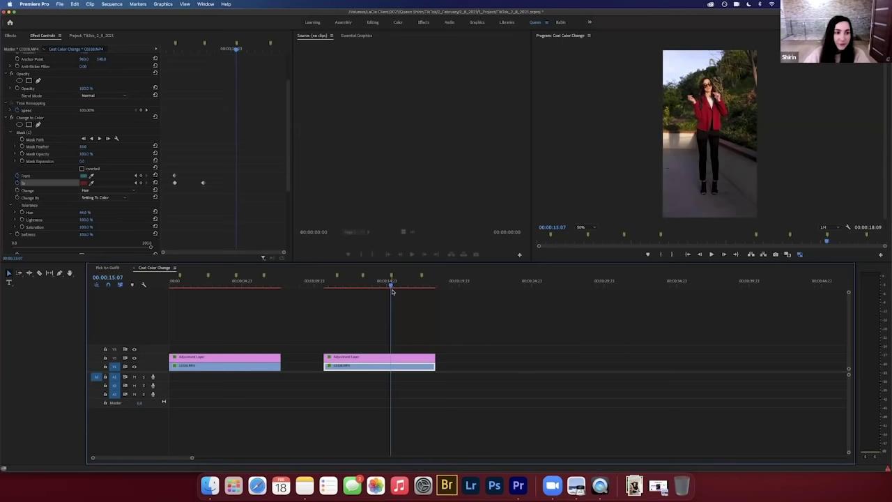
{"action": "left_click", "coordinate": [140, 183]}
{"action": "left_click", "coordinate": [85, 183]}
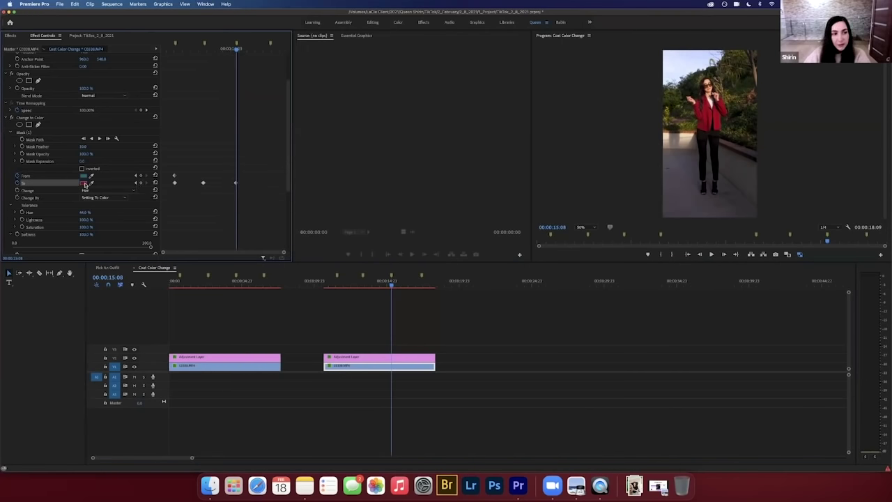
{"action": "left_click_drag", "start_coordinate": [100, 41], "coordinate": [103, 48]}
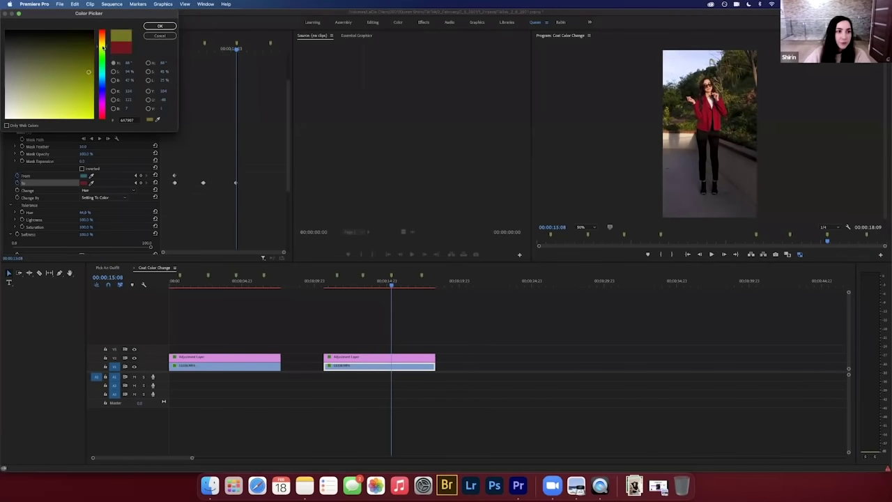
{"action": "left_click", "coordinate": [168, 29]}
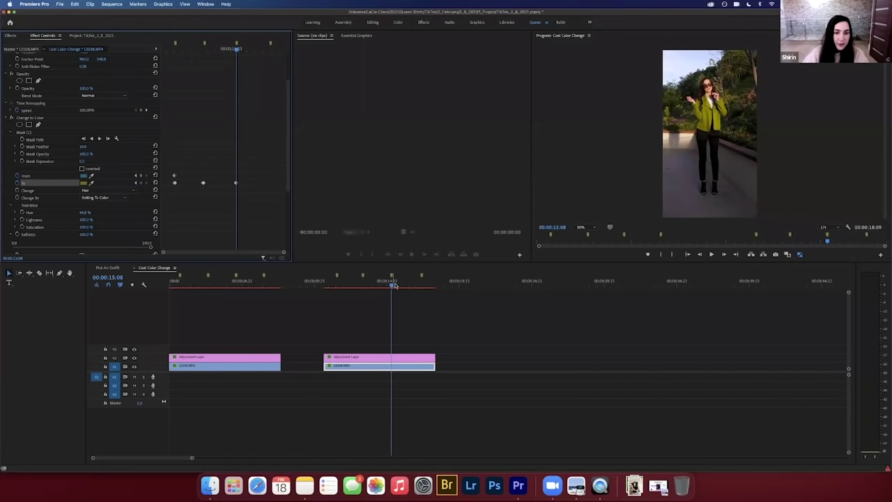
Add a To colour keyframe around 17:10 with the pasted teal hex 076679.
{"action": "left_click_drag", "start_coordinate": [394, 285], "coordinate": [421, 278]}
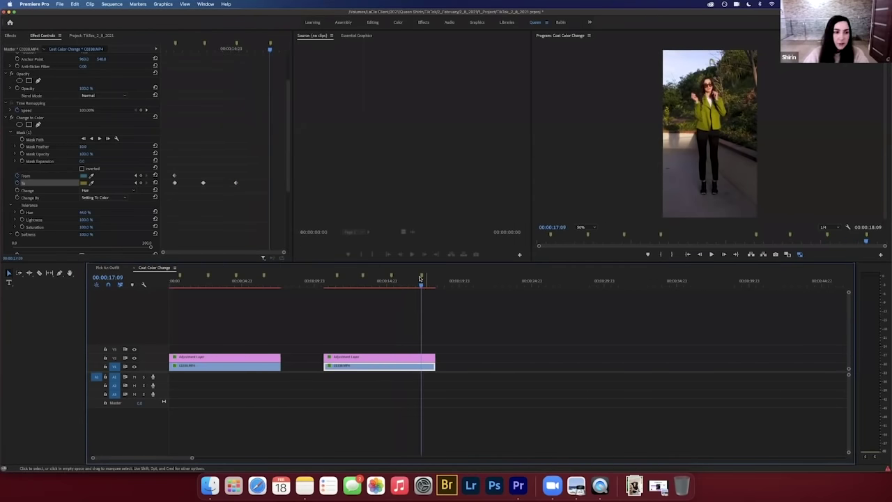
{"action": "left_click", "coordinate": [142, 183]}
{"action": "key", "text": "Right"}
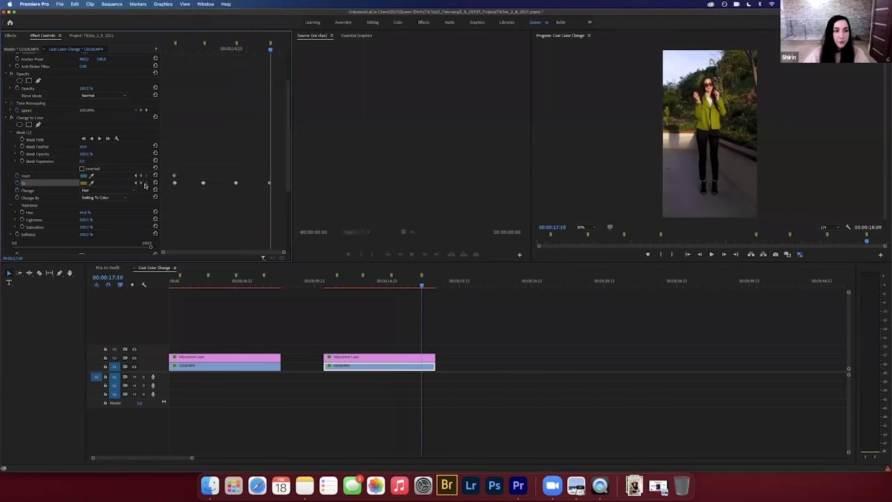
{"action": "left_click", "coordinate": [84, 182]}
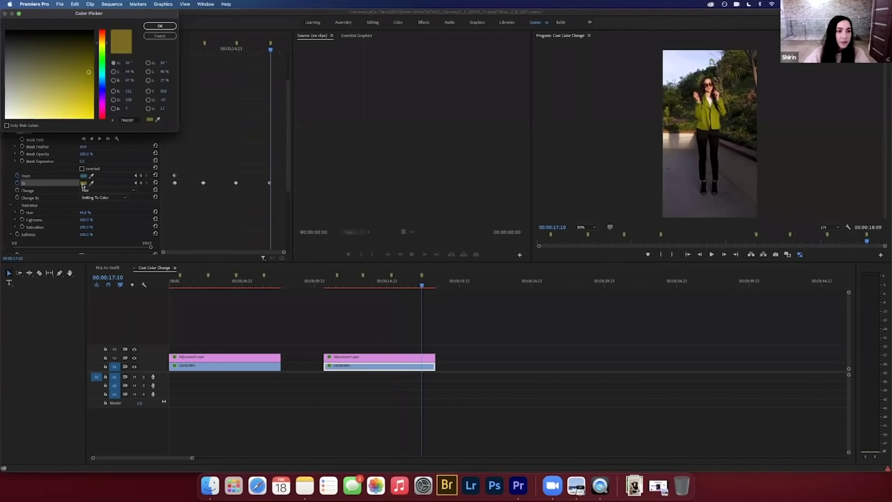
{"action": "left_click_drag", "start_coordinate": [138, 121], "coordinate": [112, 123]}
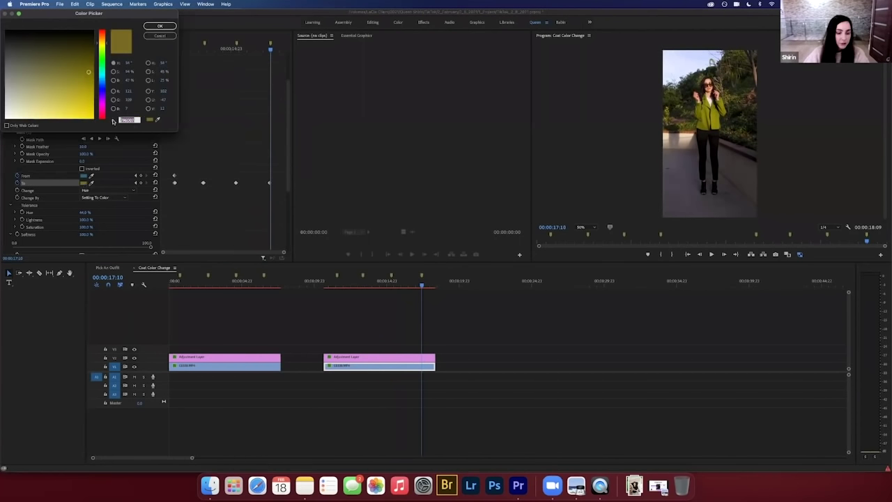
{"action": "type", "text": "076679"}
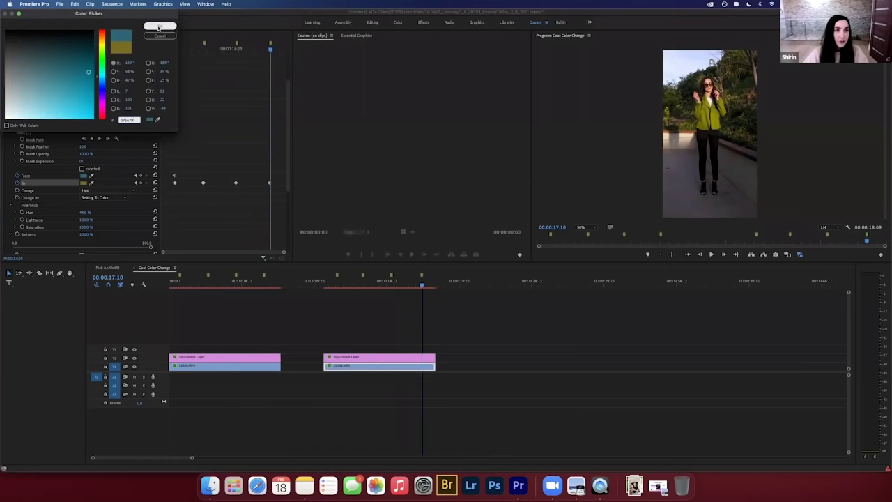
{"action": "key", "text": "Return"}
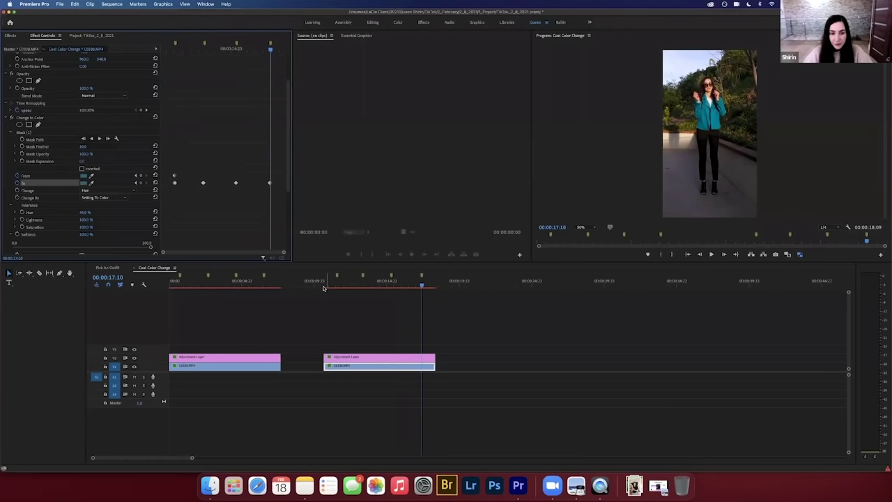
{"action": "left_click", "coordinate": [325, 286]}
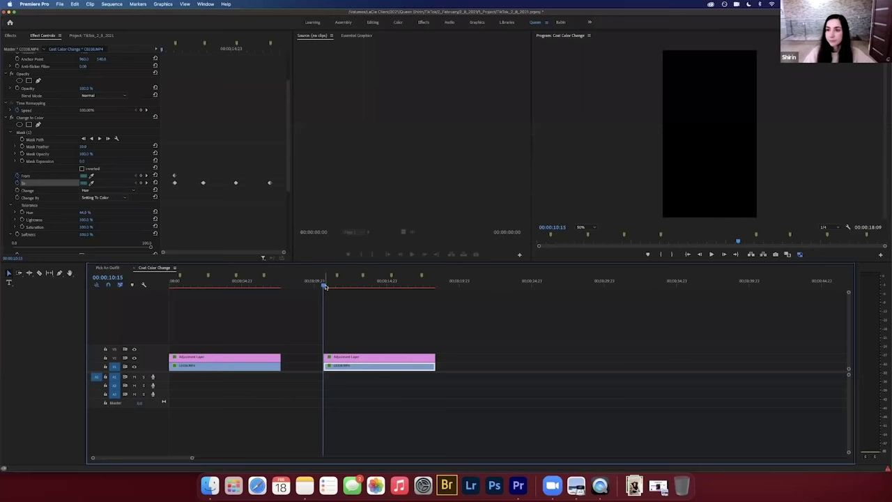
Play back the colour-cycling coat, save the project, and bring up the slide deck.
{"action": "key", "text": "space"}
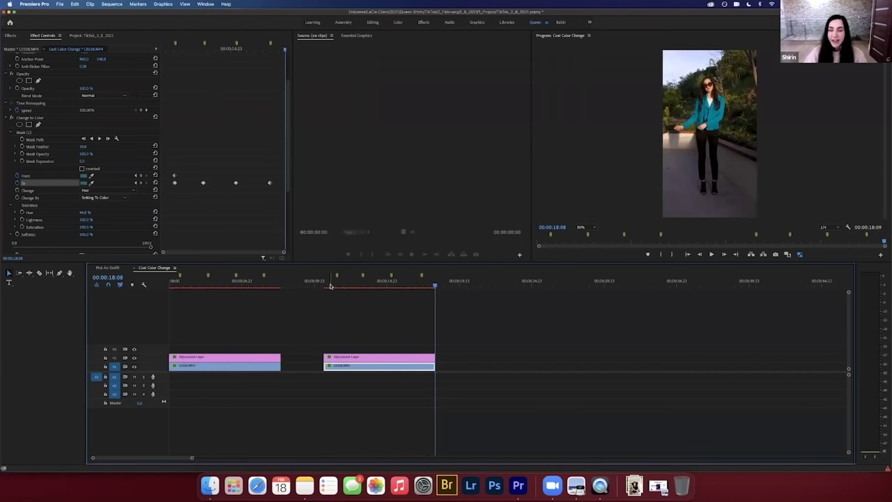
{"action": "key", "text": "super+s"}
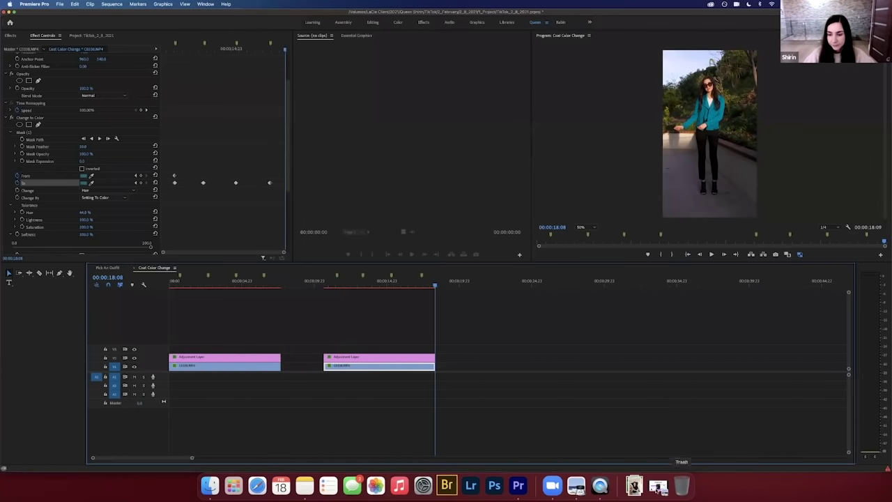
{"action": "left_click", "coordinate": [658, 488]}
Scroll to the closing 'Do you have any questions?' slide, then return to Premiere Pro.
{"action": "scroll", "coordinate": [653, 418], "scroll_direction": "down", "scroll_amount": 10}
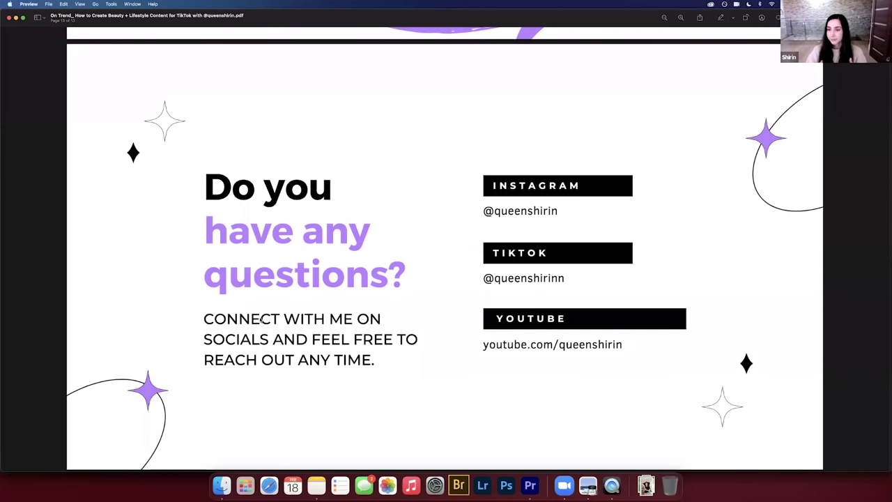
{"action": "left_click", "coordinate": [527, 486]}
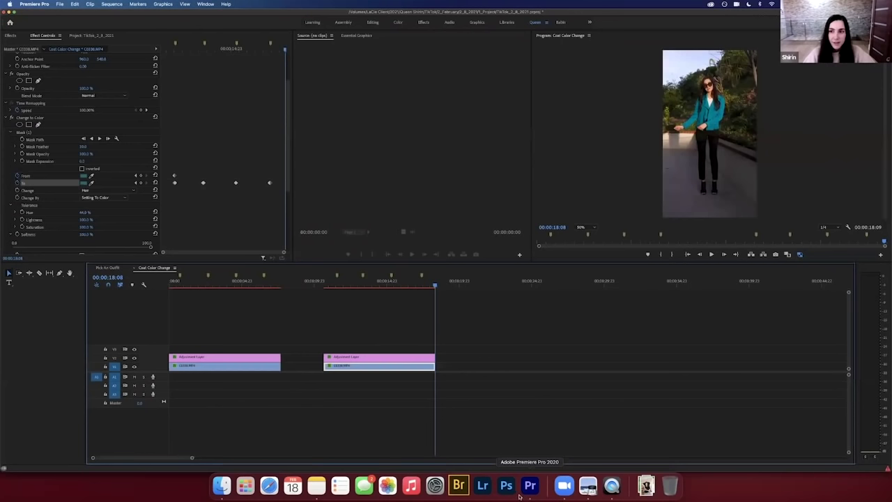
Set the second video clip's speed to 40% in Speed/Duration.
{"action": "left_click", "coordinate": [377, 286]}
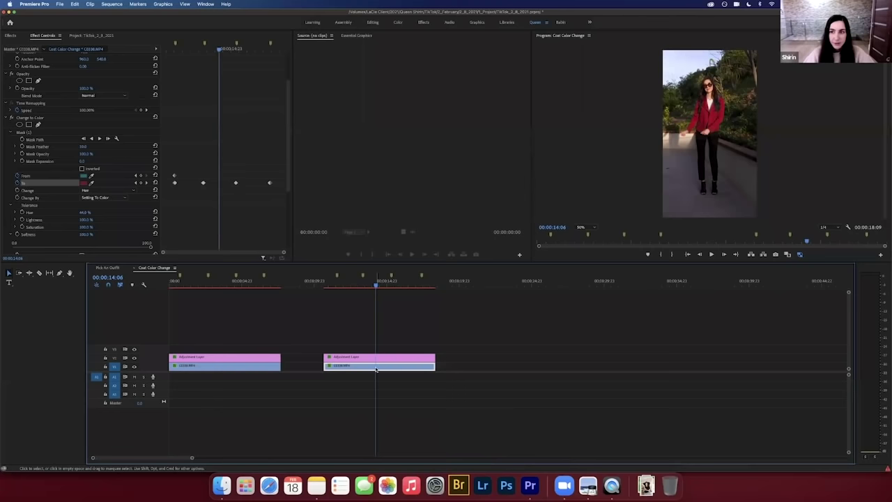
{"action": "right_click", "coordinate": [377, 370]}
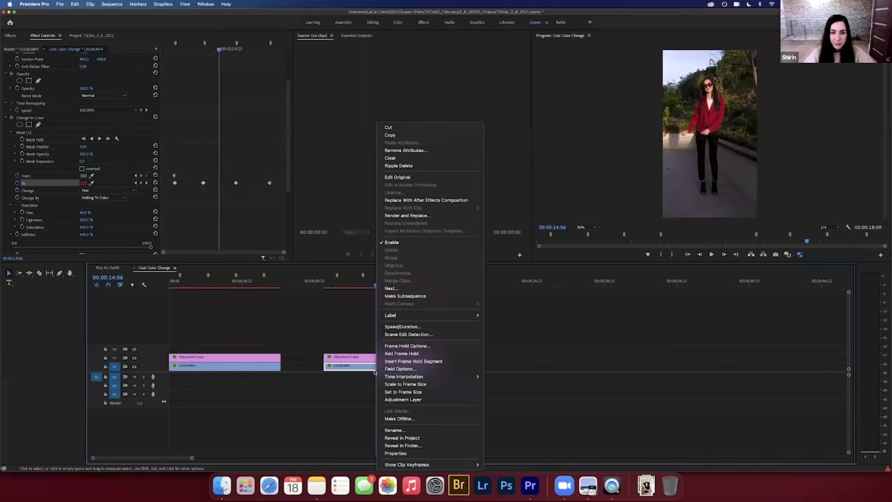
{"action": "left_click", "coordinate": [417, 331]}
{"action": "type", "text": "40"}
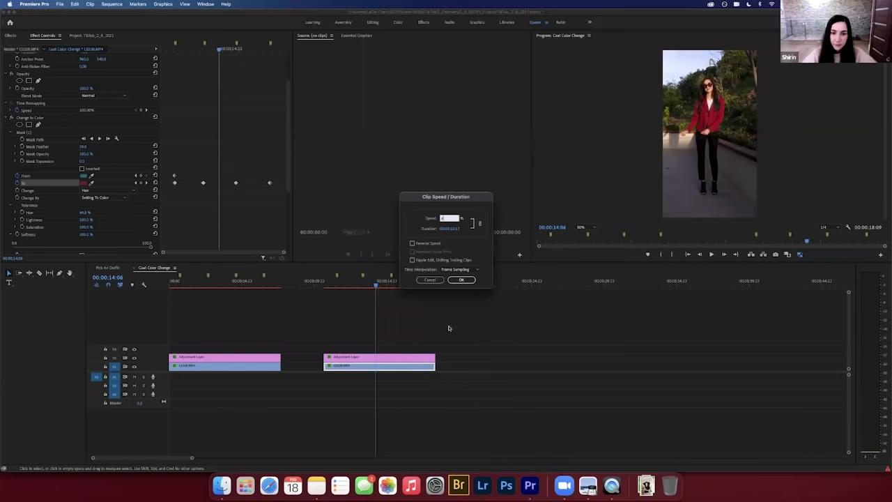
{"action": "left_click", "coordinate": [473, 282]}
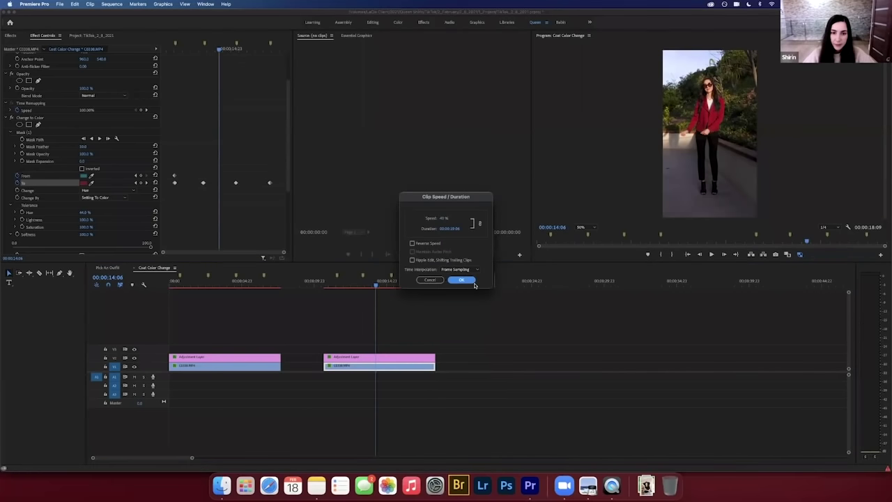
Preview the slowed clip from about 10 seconds, then minimize Premiere Pro to show the slides.
{"action": "left_click", "coordinate": [325, 286]}
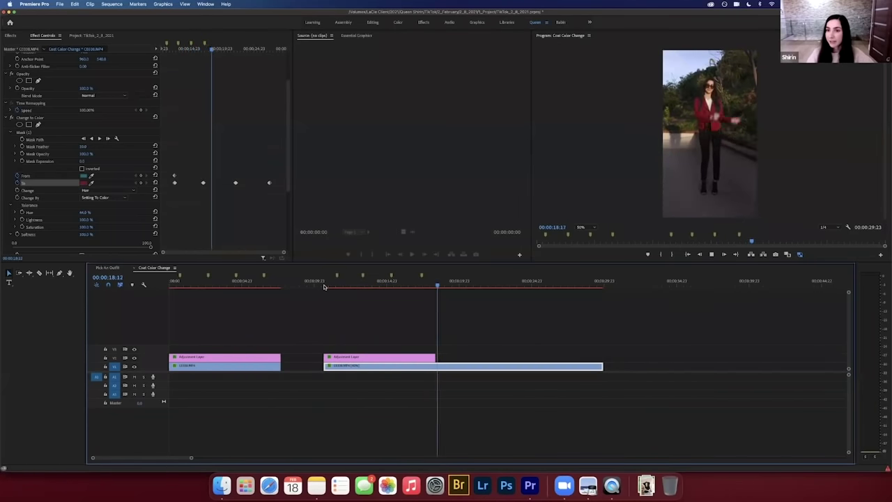
{"action": "key", "text": "space"}
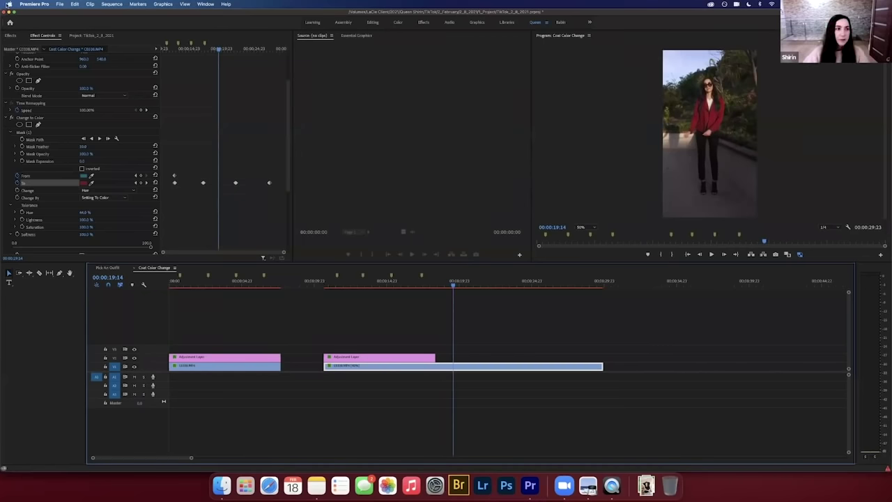
{"action": "left_click", "coordinate": [10, 13]}
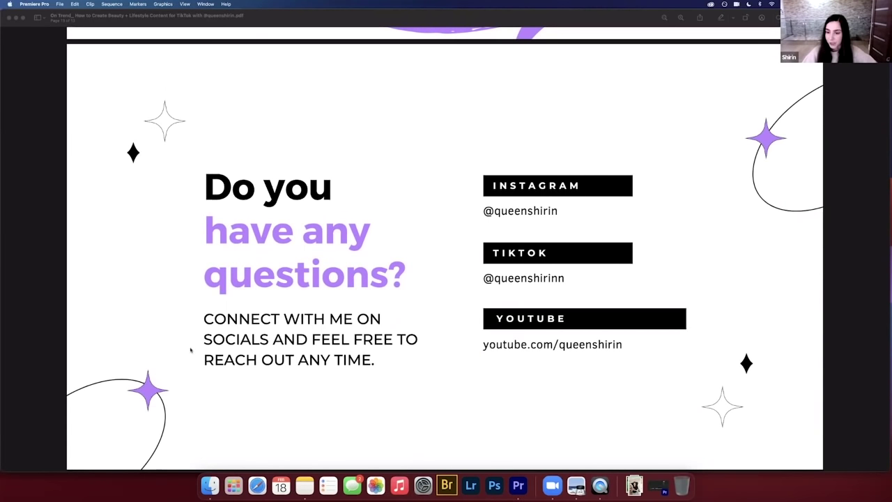
Restore the minimized Premiere Pro window from the Dock after presenting the closing slide.
{"action": "left_click", "coordinate": [660, 490]}
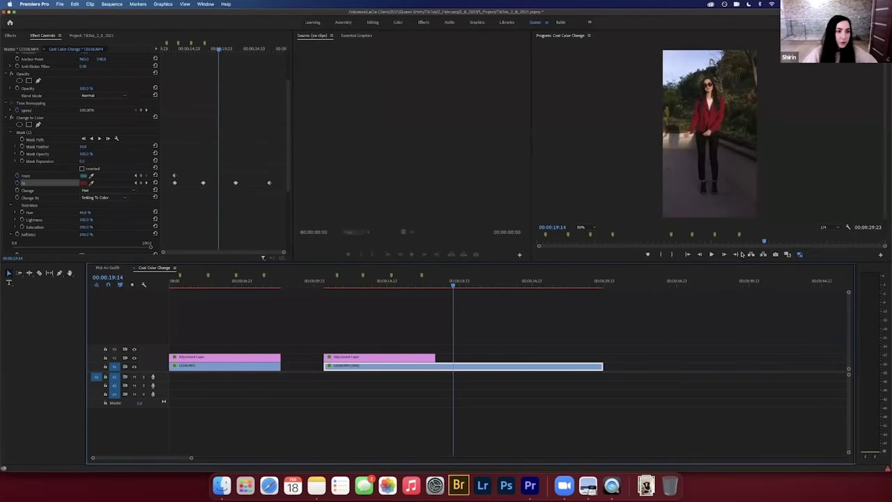
Try each Change to Color 'Change' mode, settling on Hue only.
{"action": "left_click", "coordinate": [89, 191]}
{"action": "left_click", "coordinate": [105, 206]}
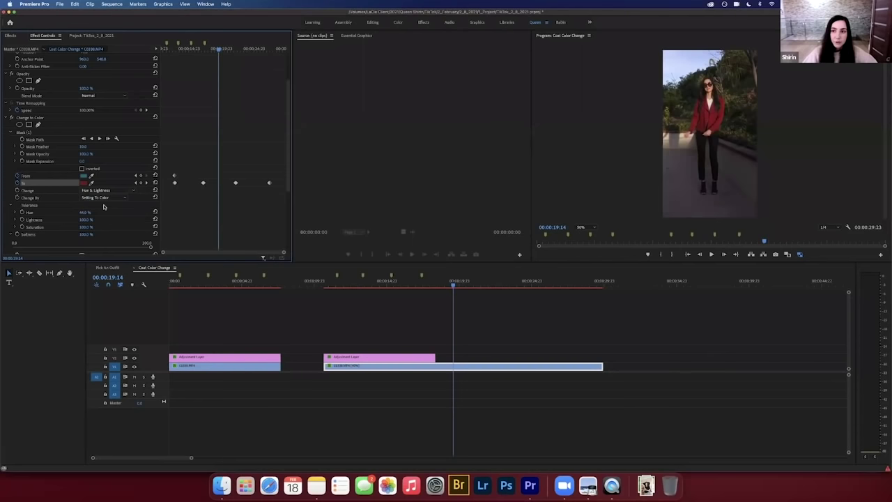
{"action": "left_click", "coordinate": [95, 193]}
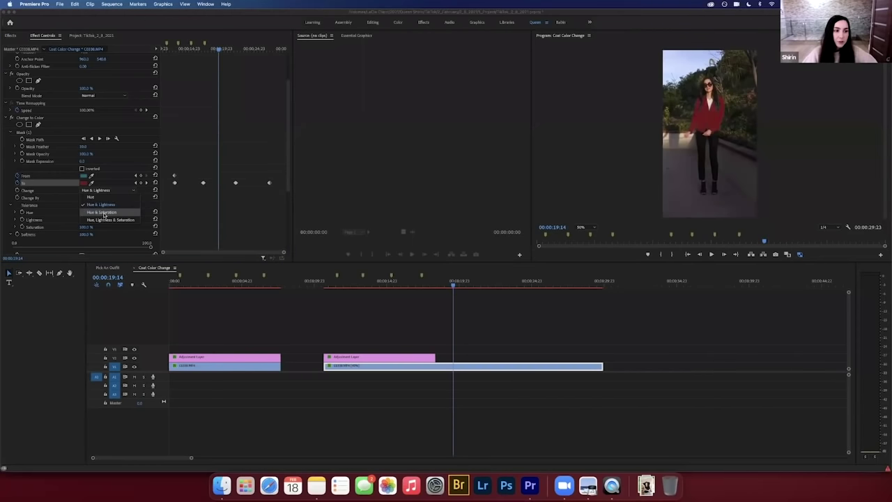
{"action": "left_click", "coordinate": [104, 212]}
{"action": "left_click", "coordinate": [98, 191]}
{"action": "left_click", "coordinate": [103, 220]}
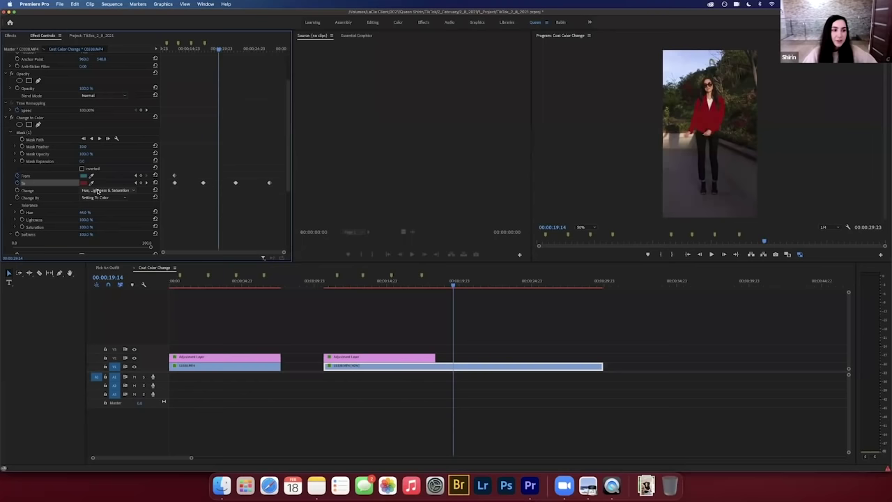
{"action": "left_click", "coordinate": [98, 194]}
{"action": "left_click", "coordinate": [97, 199]}
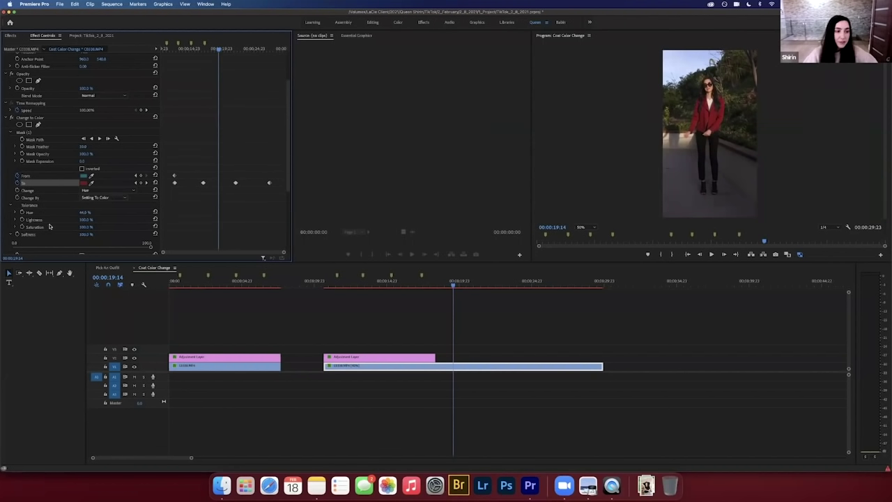
Lower the Saturation tolerance to 50%, test Hue tolerance values, then minimize the project.
{"action": "mouse_move", "coordinate": [85, 227]}
{"action": "left_mouse_down"}
{"action": "mouse_move", "coordinate": [67, 228]}
{"action": "mouse_move", "coordinate": [81, 228]}
{"action": "left_mouse_up"}
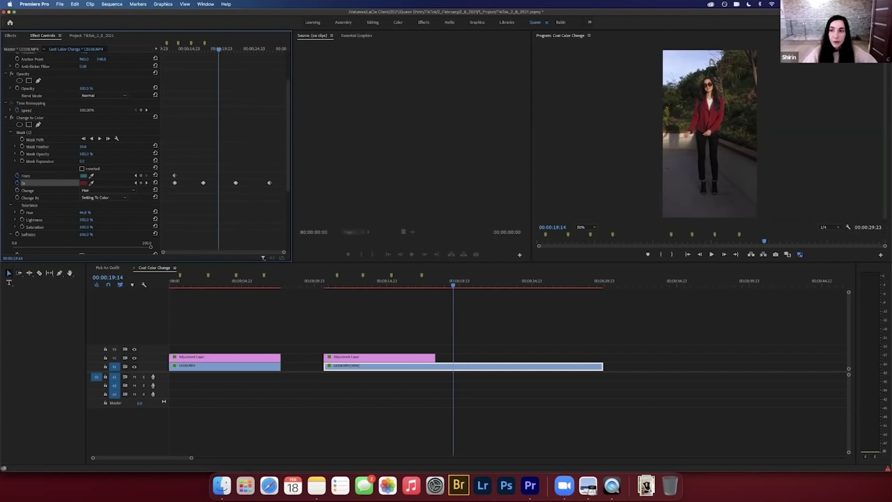
{"action": "left_click_drag", "start_coordinate": [84, 213], "coordinate": [88, 212]}
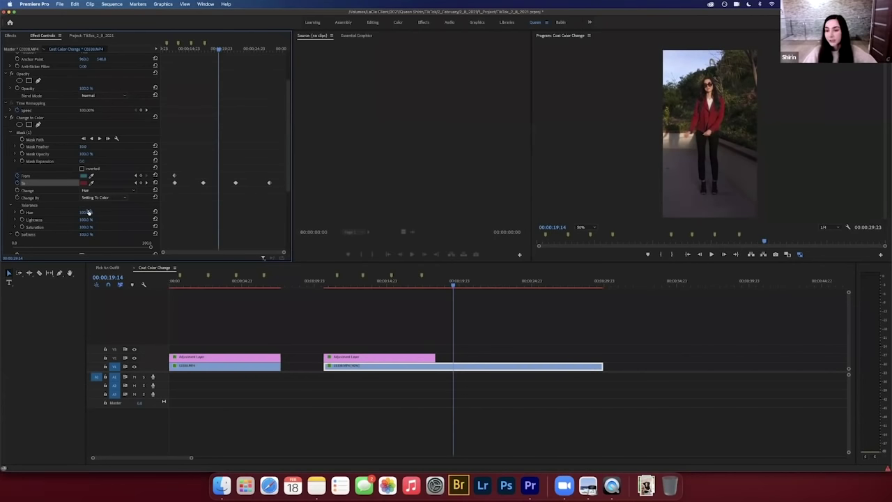
{"action": "left_click", "coordinate": [9, 14]}
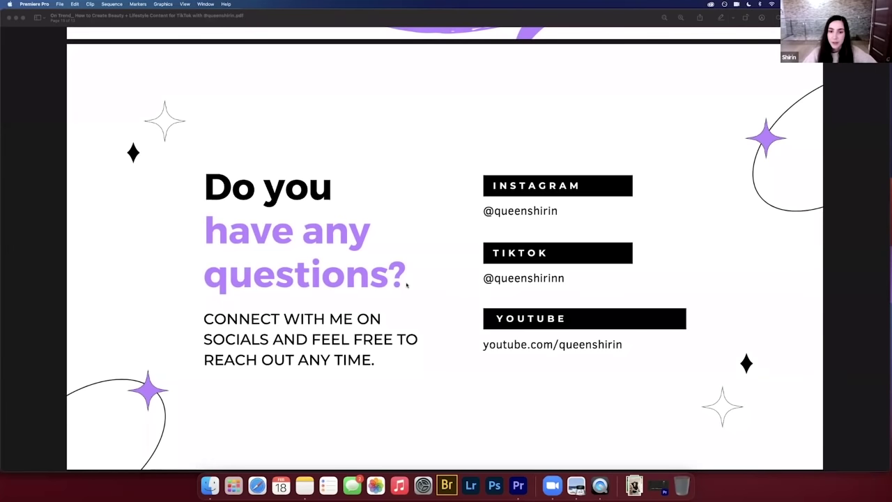
Set the coat's Change to Color Hue tolerance to 50%, then minimize Premiere to show the slide.
{"action": "left_click", "coordinate": [657, 486]}
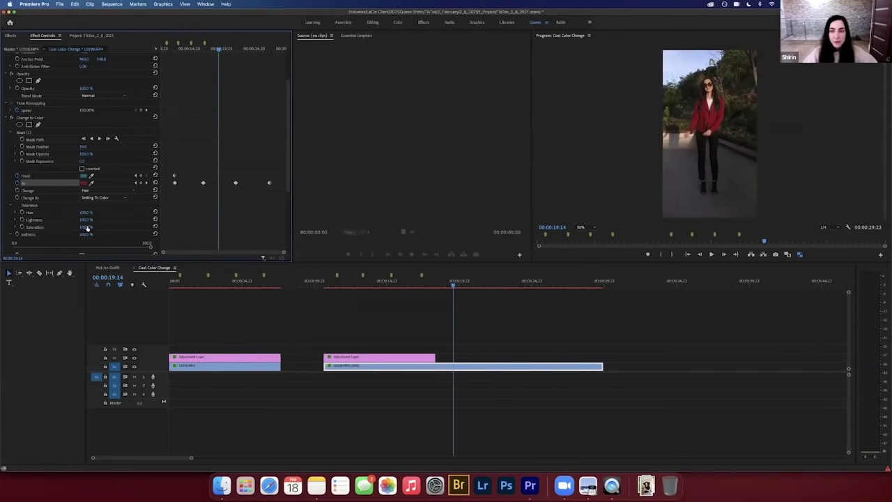
{"action": "left_click_drag", "start_coordinate": [86, 212], "coordinate": [76, 212]}
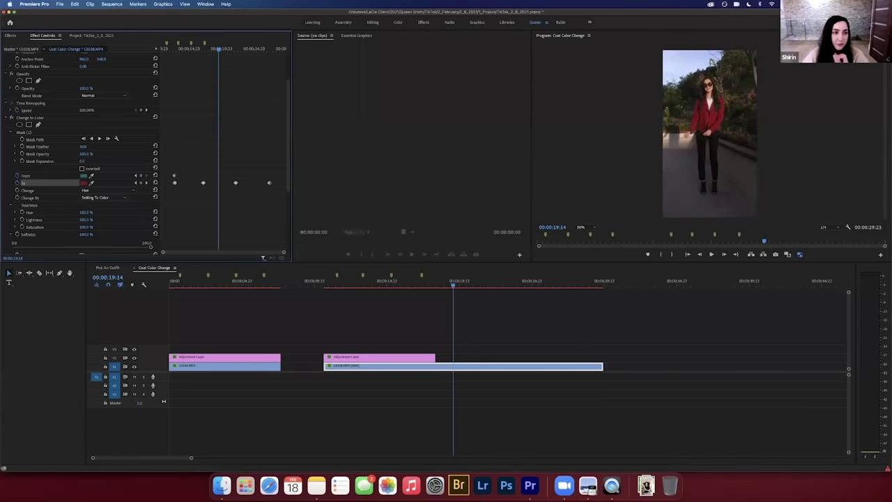
{"action": "left_click", "coordinate": [87, 212]}
{"action": "type", "text": "50"}
{"action": "key", "text": "Return"}
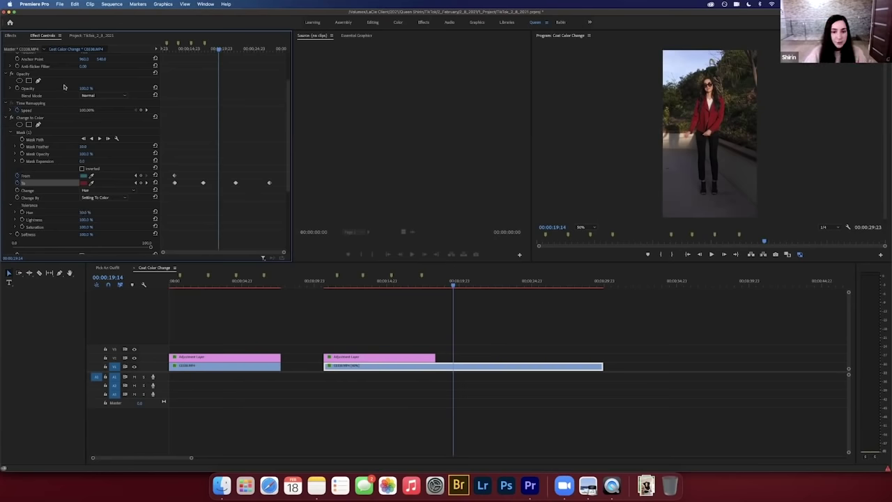
{"action": "left_click", "coordinate": [9, 14]}
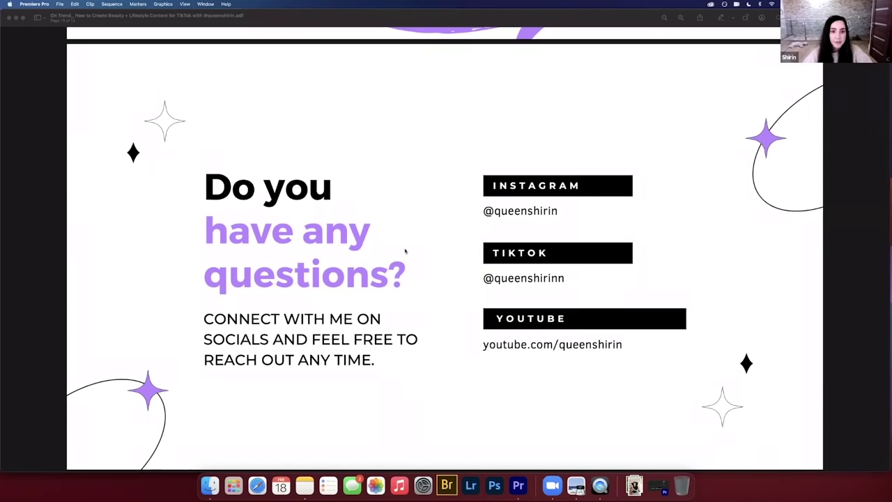
Scroll back to the 'How I Edit to TikTok Sounds' slide and shift Preview right to reveal the iPhone mirror.
{"action": "scroll", "coordinate": [409, 158], "scroll_direction": "up", "scroll_amount": 15}
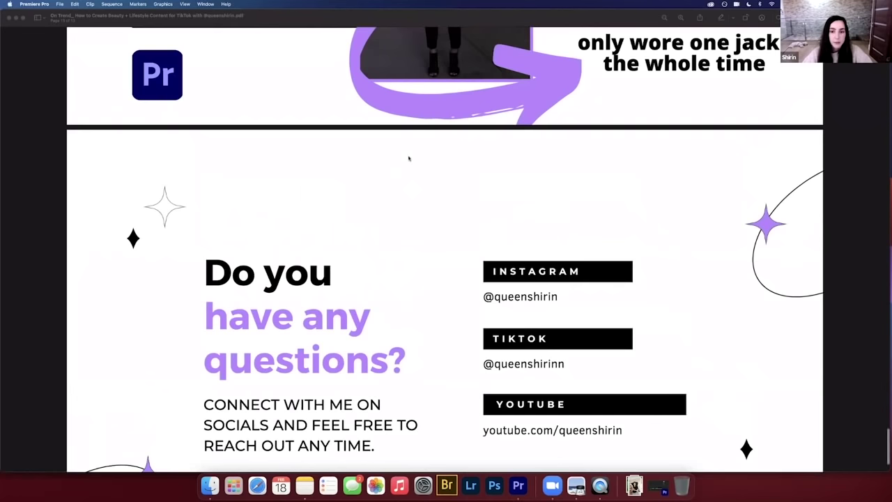
{"action": "scroll", "coordinate": [408, 158], "scroll_direction": "up", "scroll_amount": 10}
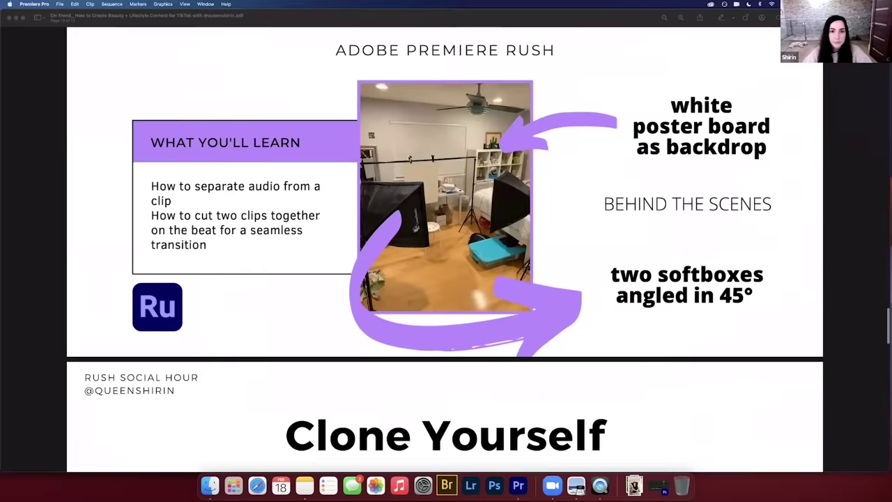
{"action": "scroll", "coordinate": [408, 158], "scroll_direction": "up", "scroll_amount": 2}
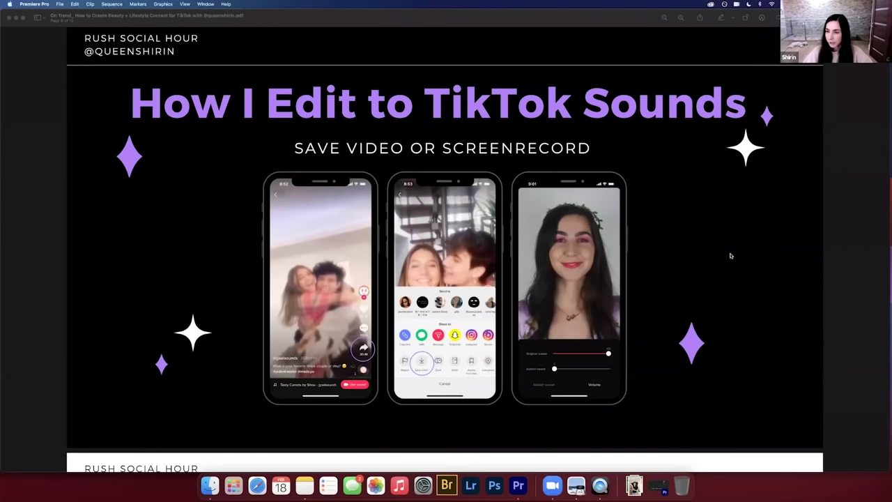
{"action": "left_click_drag", "start_coordinate": [335, 16], "coordinate": [542, 14]}
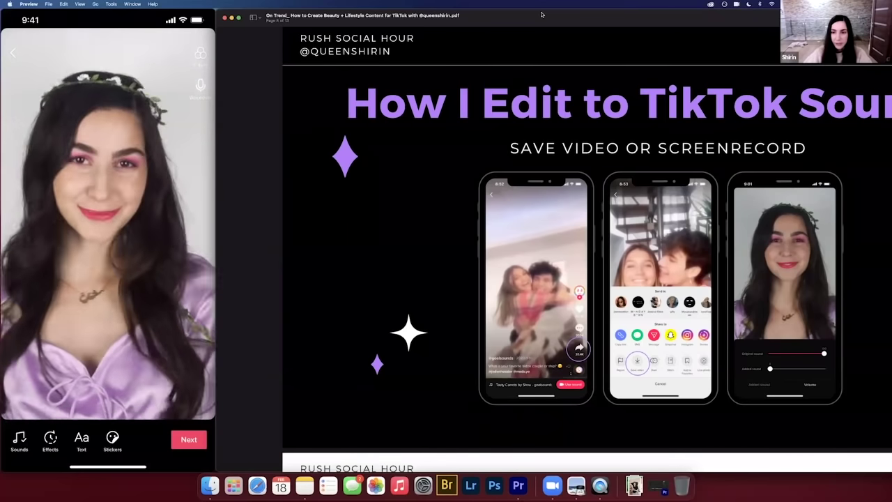
Move the Preview window left so the slide covers the iPhone mirror again.
{"action": "left_click_drag", "start_coordinate": [640, 21], "coordinate": [425, 19]}
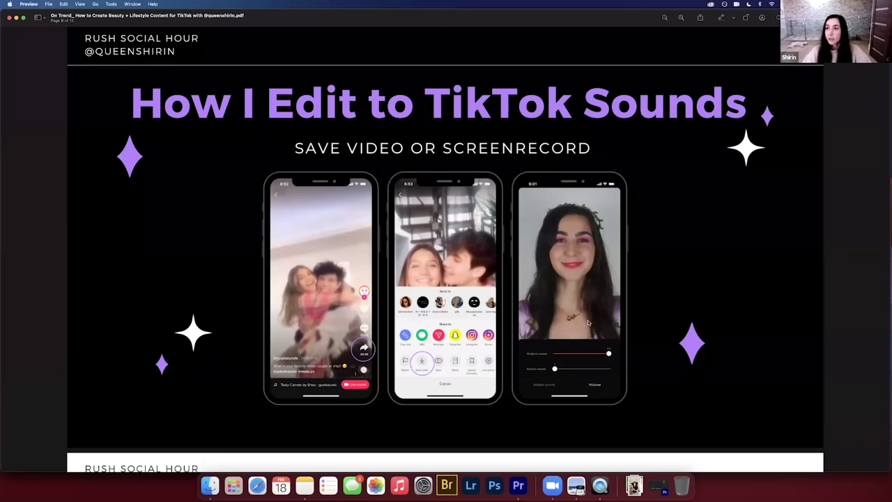
Return to Premiere, place the playhead around 16 seconds and play the coat colour changes.
{"action": "left_click", "coordinate": [665, 486]}
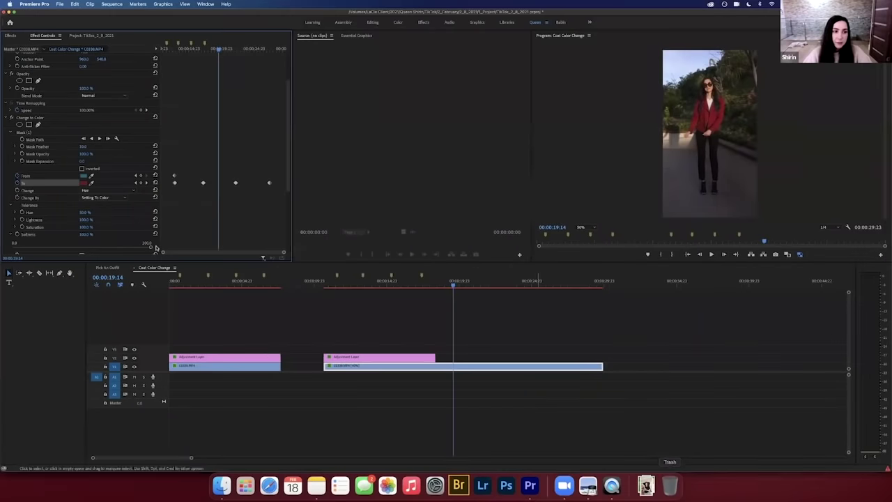
{"action": "mouse_move", "coordinate": [219, 50]}
{"action": "left_mouse_down"}
{"action": "mouse_move", "coordinate": [170, 58]}
{"action": "mouse_move", "coordinate": [202, 51]}
{"action": "left_mouse_up"}
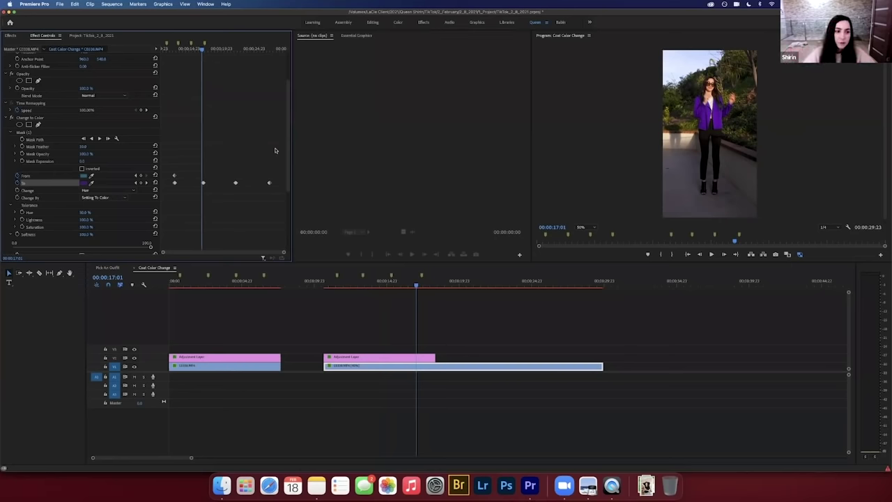
{"action": "left_click_drag", "start_coordinate": [284, 254], "coordinate": [207, 254]}
{"action": "left_click", "coordinate": [246, 185]}
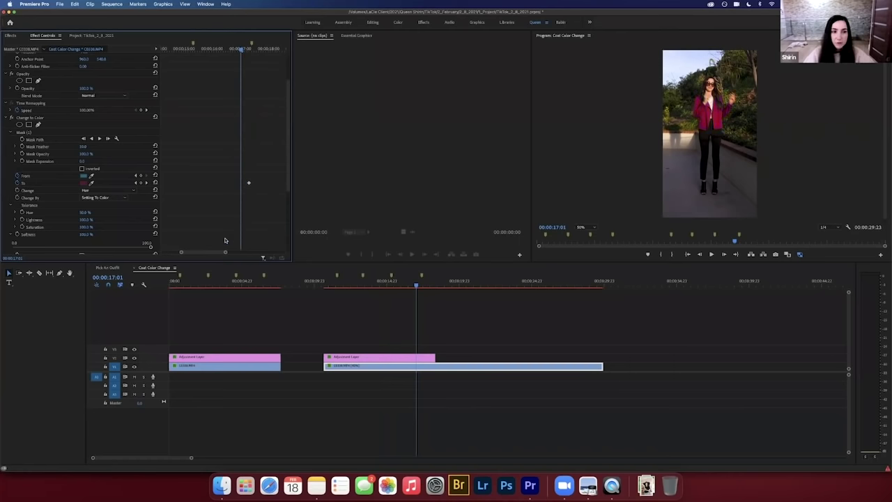
{"action": "left_click_drag", "start_coordinate": [416, 285], "coordinate": [362, 286]}
{"action": "key", "text": "space"}
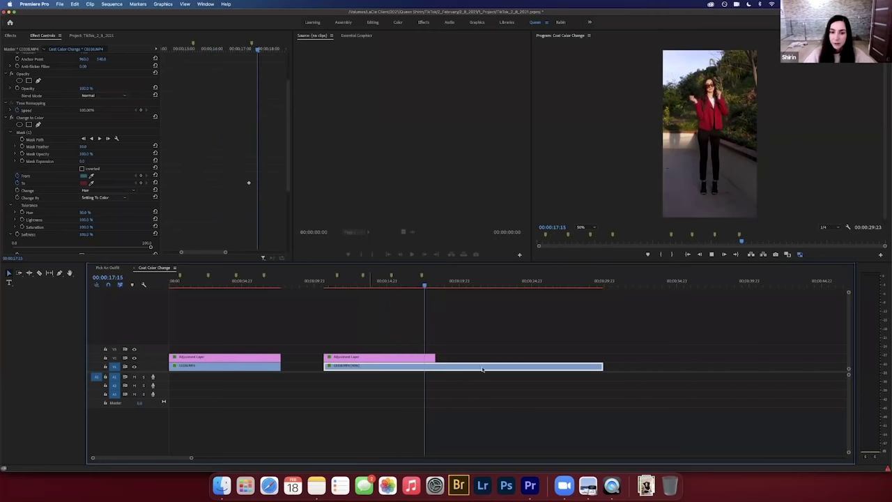
Change the second coat clip's speed to 250% via Speed/Duration and play it from earlier on.
{"action": "right_click", "coordinate": [459, 368]}
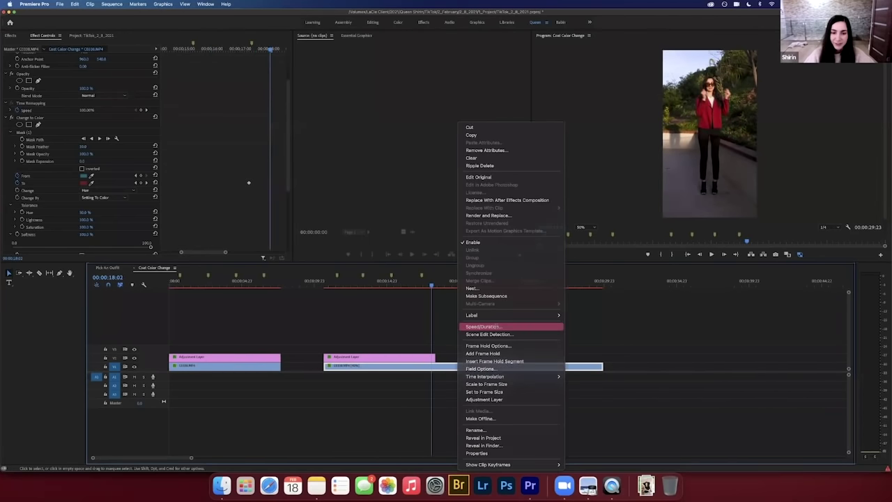
{"action": "left_click", "coordinate": [488, 326]}
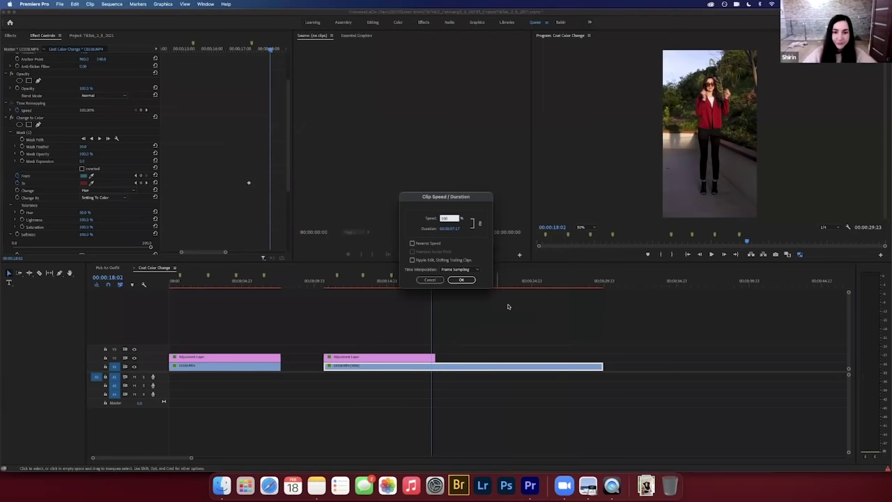
{"action": "type", "text": "250"}
{"action": "key", "text": "Return"}
{"action": "left_click", "coordinate": [395, 286]}
{"action": "key", "text": "space"}
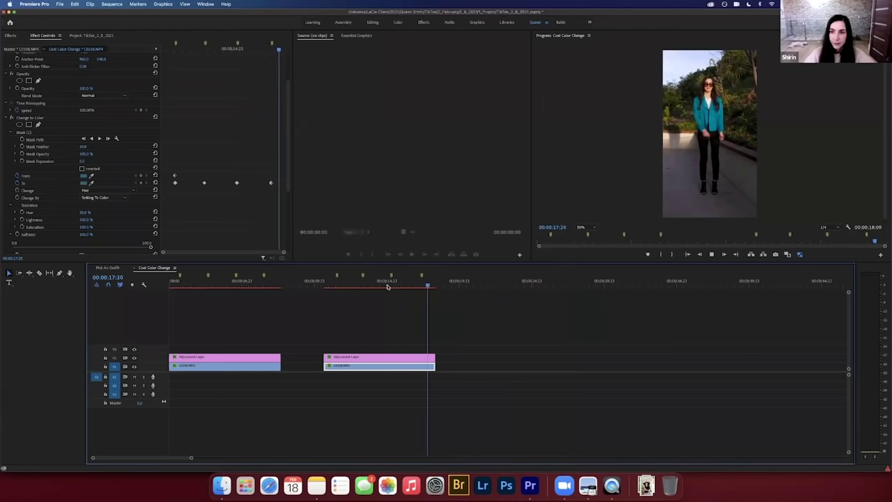
Play the sped-up clip from just before 11 seconds, stopping once the coat turns red.
{"action": "left_click_drag", "start_coordinate": [391, 286], "coordinate": [402, 377]}
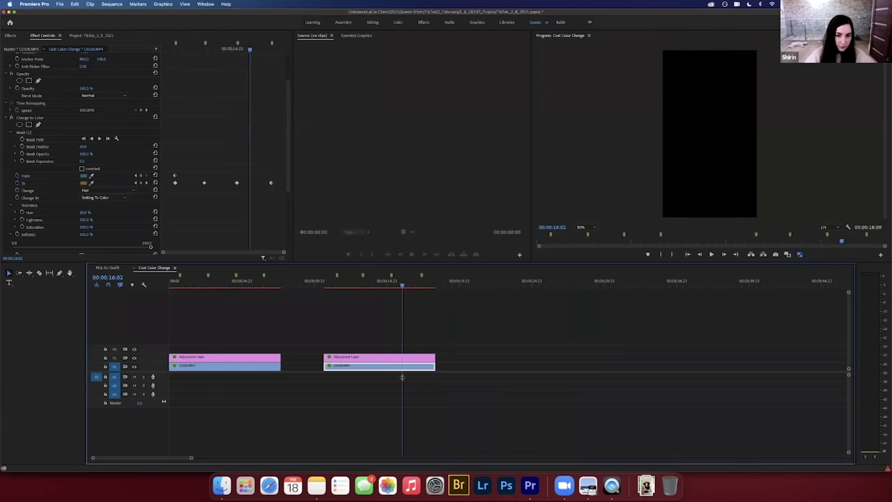
{"action": "left_click", "coordinate": [332, 286]}
{"action": "left_click_drag", "start_coordinate": [340, 287], "coordinate": [334, 286]}
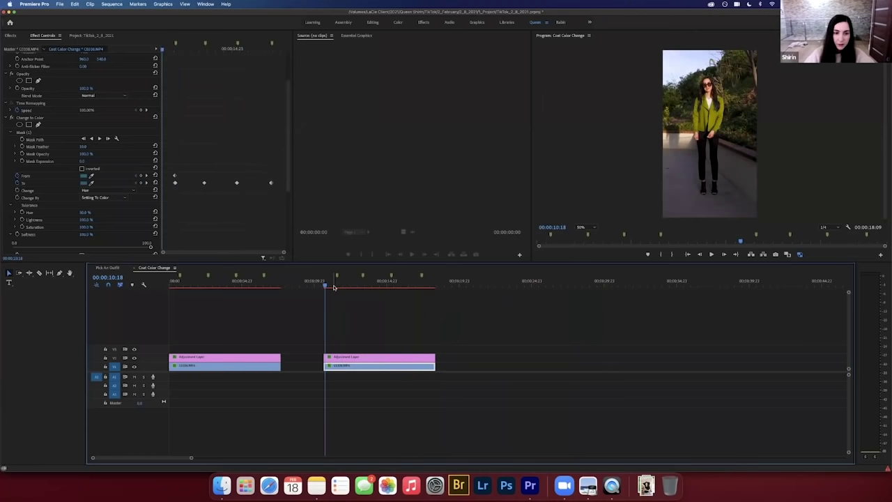
{"action": "key", "text": "space"}
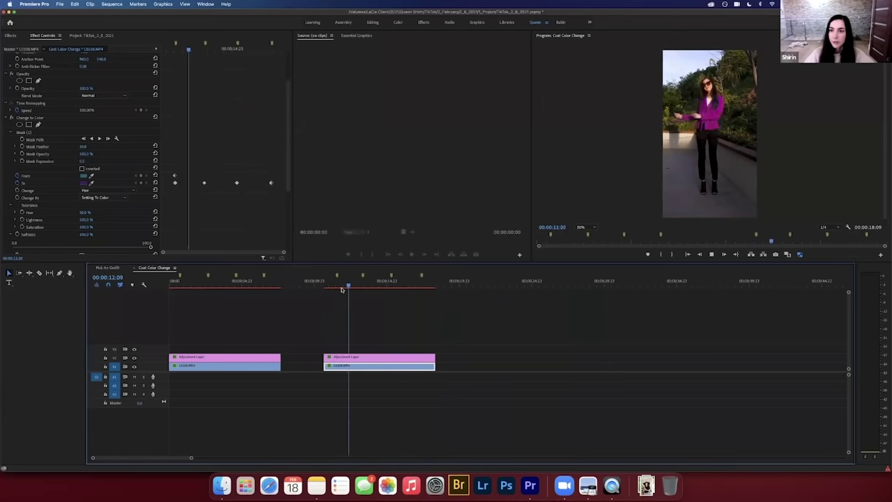
{"action": "key", "text": "space"}
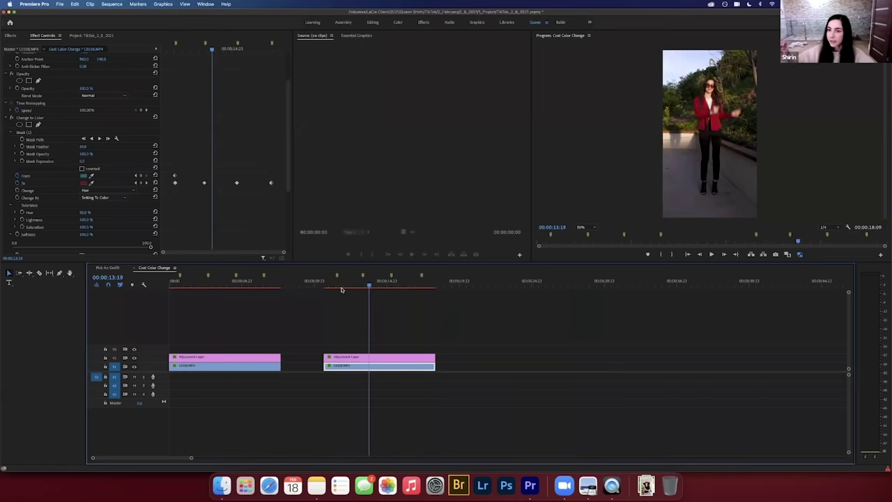
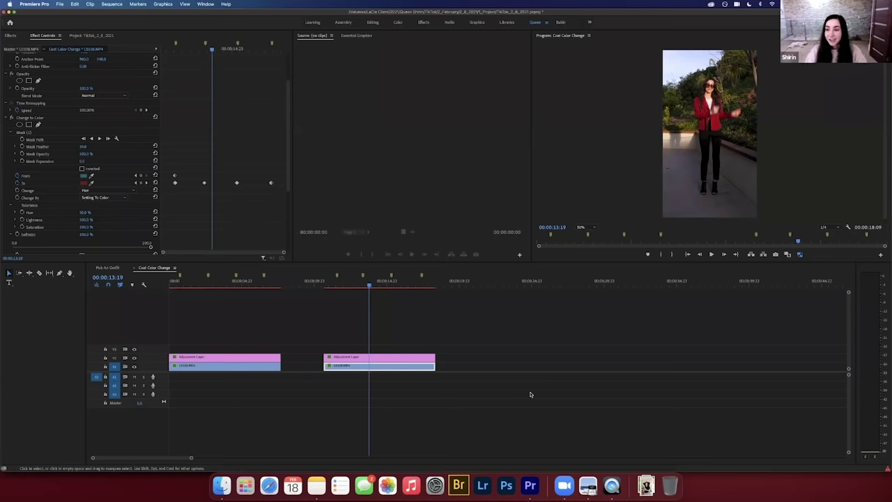
Save the project and rearrange windows so the mirrored iPhone screen shows beside Premiere.
{"action": "key", "text": "cmd+s"}
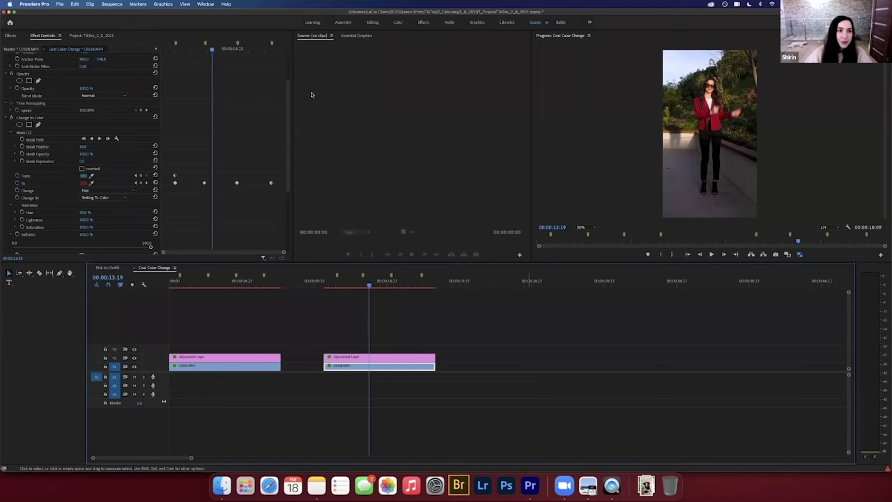
{"action": "left_click_drag", "start_coordinate": [80, 12], "coordinate": [346, 10]}
{"action": "left_click", "coordinate": [16, 16]}
{"action": "left_click_drag", "start_coordinate": [274, 14], "coordinate": [255, 13]}
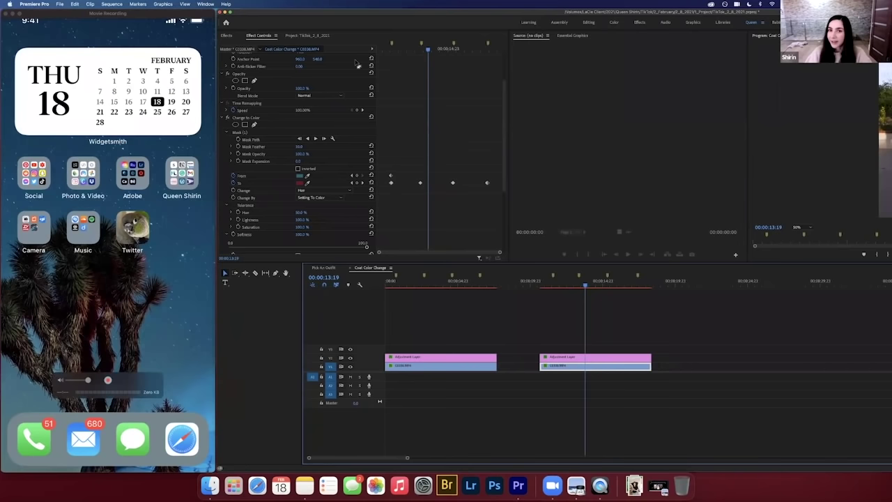
Move the Premiere window back over the QuickTime iPhone mirror.
{"action": "left_click_drag", "start_coordinate": [494, 13], "coordinate": [311, 11]}
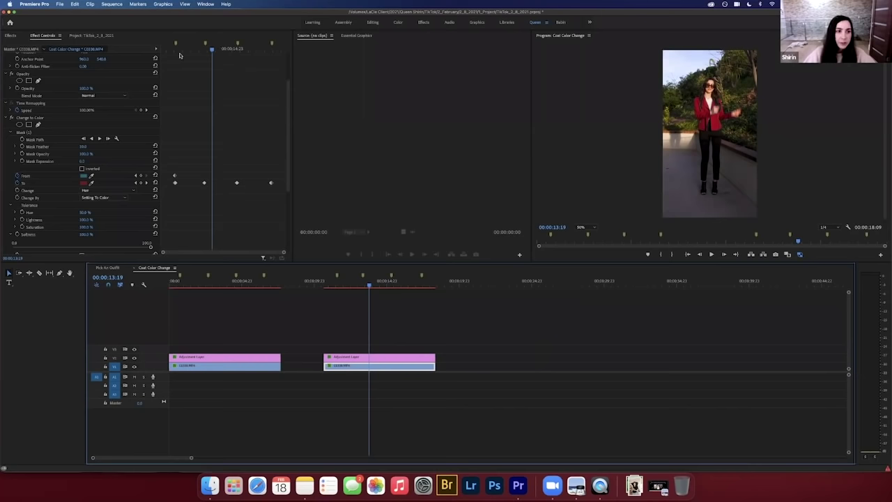
Review from the 00:00:13:07 colour keyframe, then advance one frame to 00:00:13:08.
{"action": "left_click", "coordinate": [203, 53]}
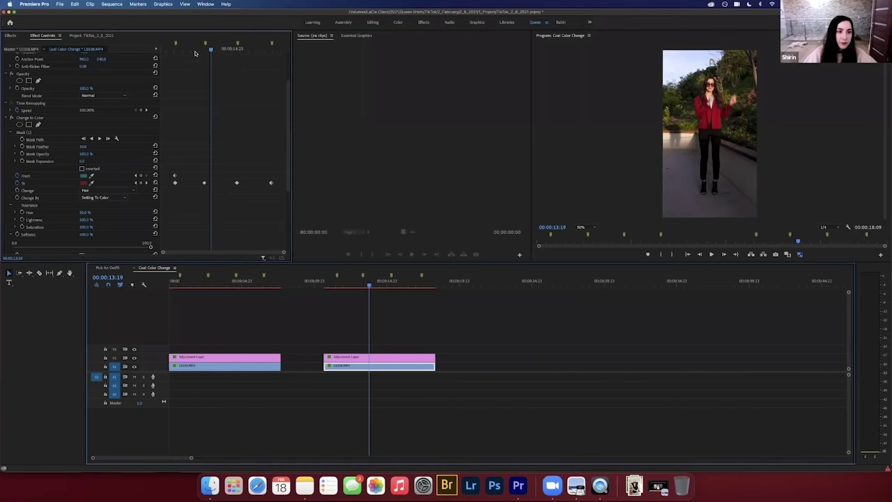
{"action": "left_click_drag", "start_coordinate": [181, 53], "coordinate": [204, 57]}
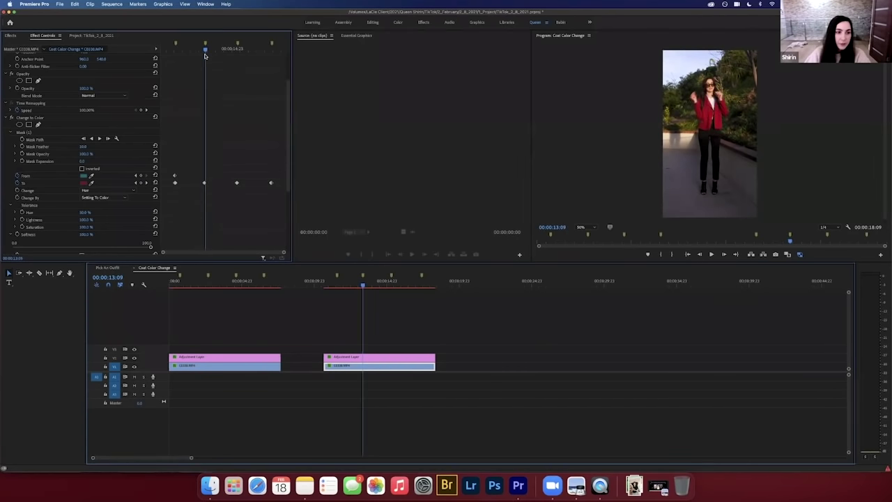
{"action": "key", "text": "Right"}
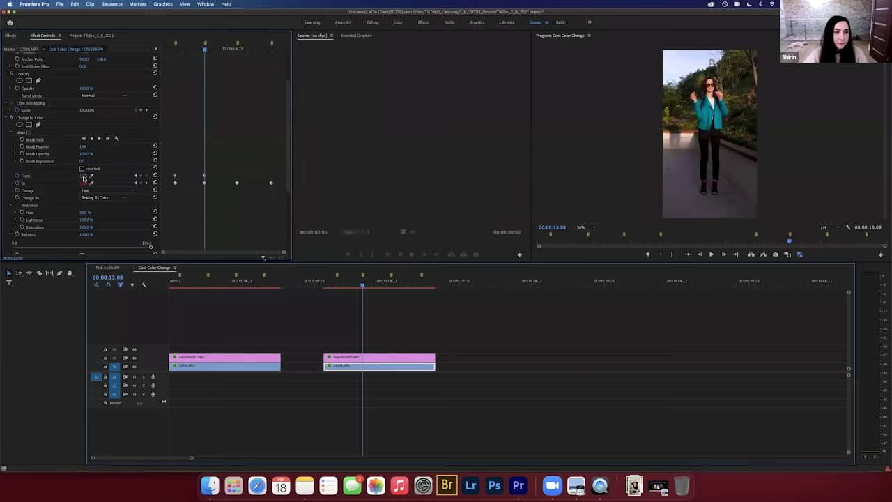
{"action": "left_click", "coordinate": [84, 176]}
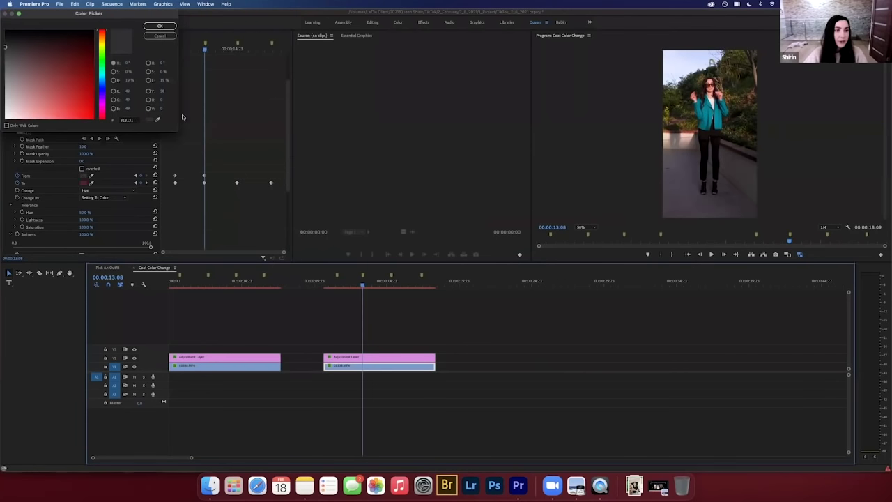
{"action": "left_click", "coordinate": [156, 121]}
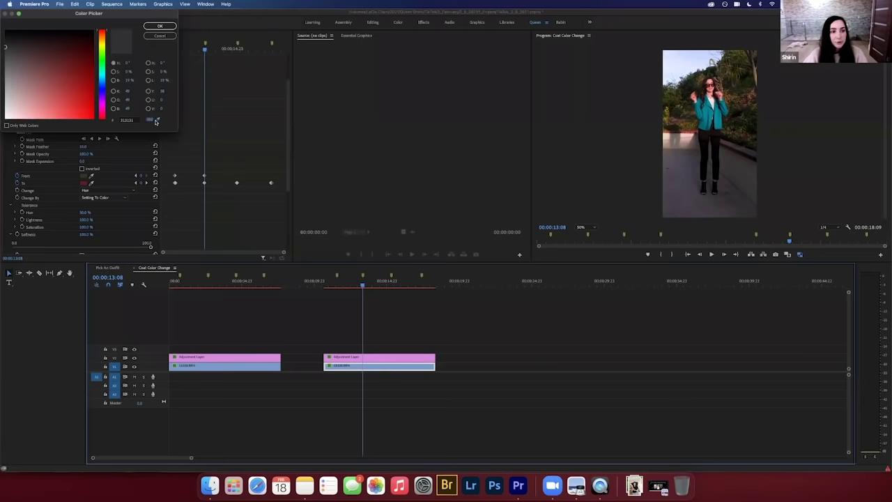
{"action": "left_click", "coordinate": [709, 112]}
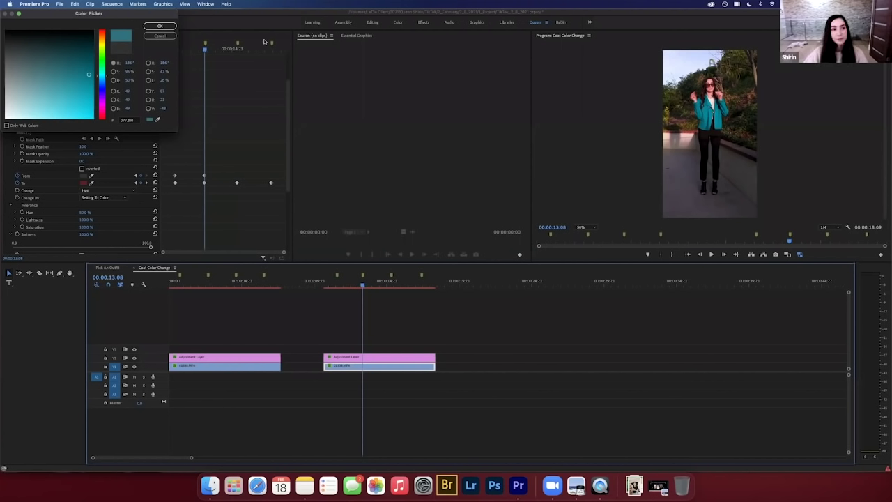
{"action": "left_click", "coordinate": [154, 35]}
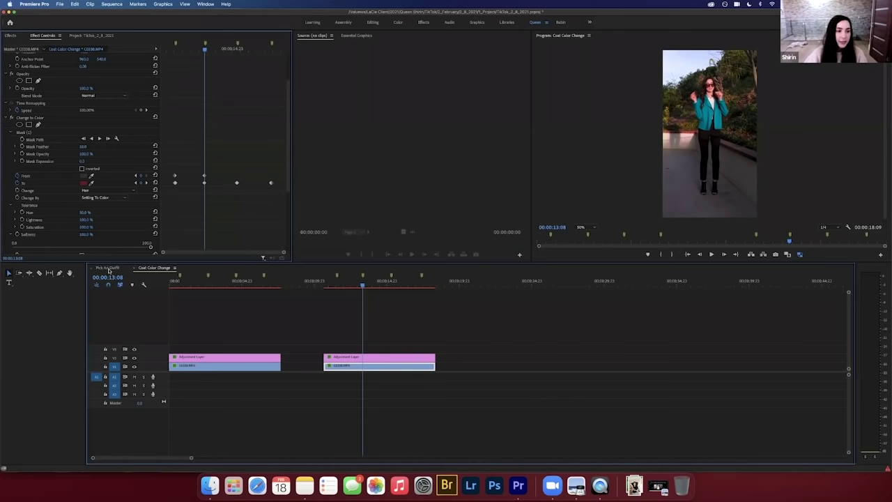
Switch to the Pick An Outfit sequence and show the V2 overlay clip's Mask (1) outline.
{"action": "key", "text": "ctrl+z"}
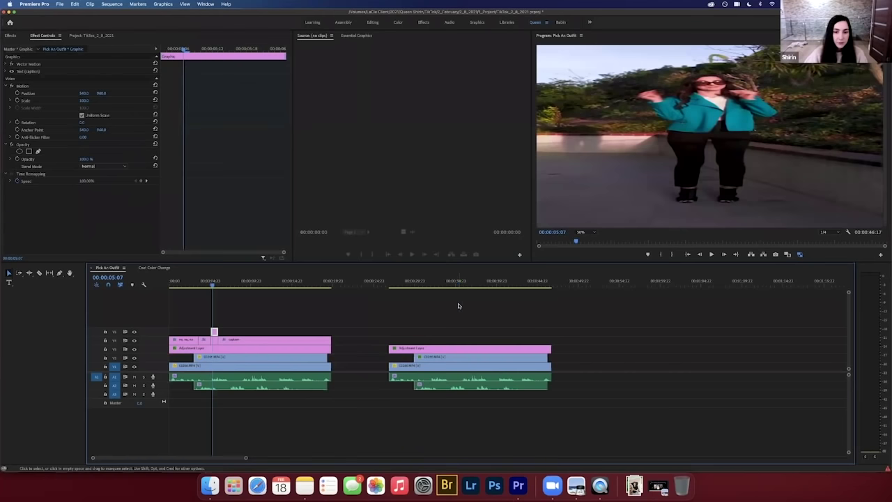
{"action": "left_click", "coordinate": [475, 358]}
{"action": "scroll", "coordinate": [476, 358], "scroll_direction": "right", "scroll_amount": 3}
{"action": "left_click", "coordinate": [38, 138]}
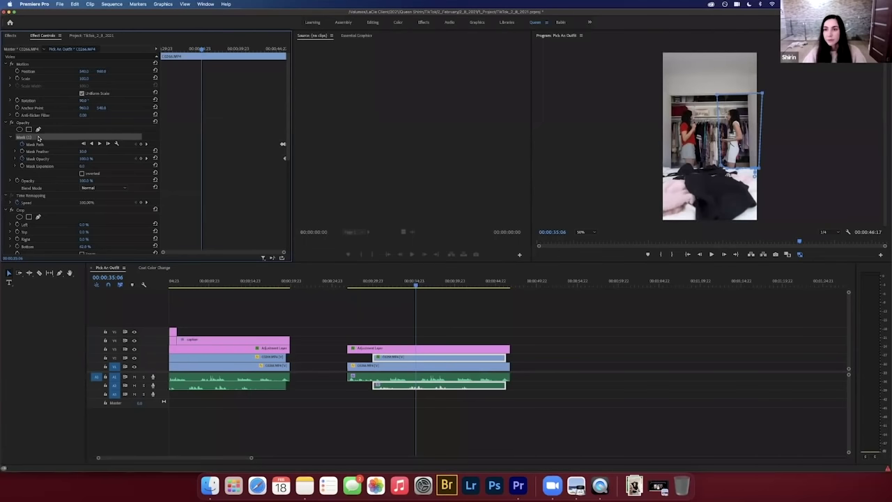
Scrub the playhead from about 00:00:43:12 to the clip's end at 00:00:46:07.
{"action": "scroll", "coordinate": [418, 284], "scroll_direction": "right", "scroll_amount": 5}
{"action": "left_click", "coordinate": [408, 286]}
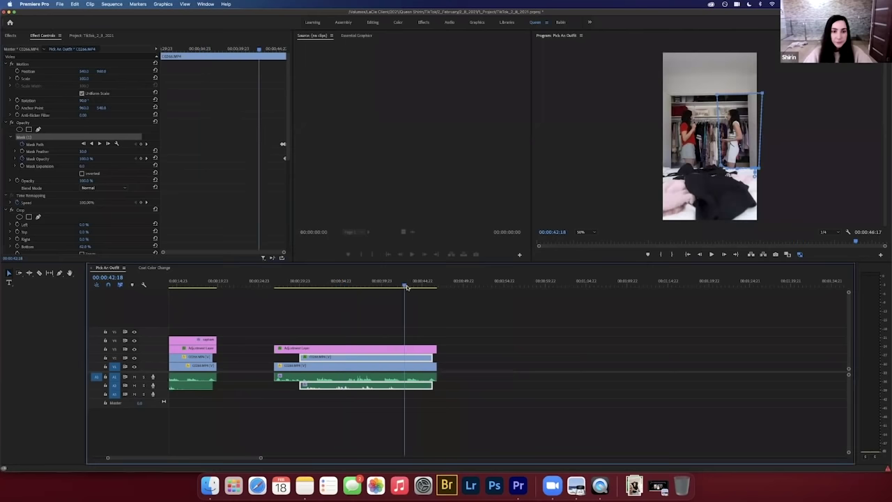
{"action": "left_click_drag", "start_coordinate": [423, 287], "coordinate": [428, 285]}
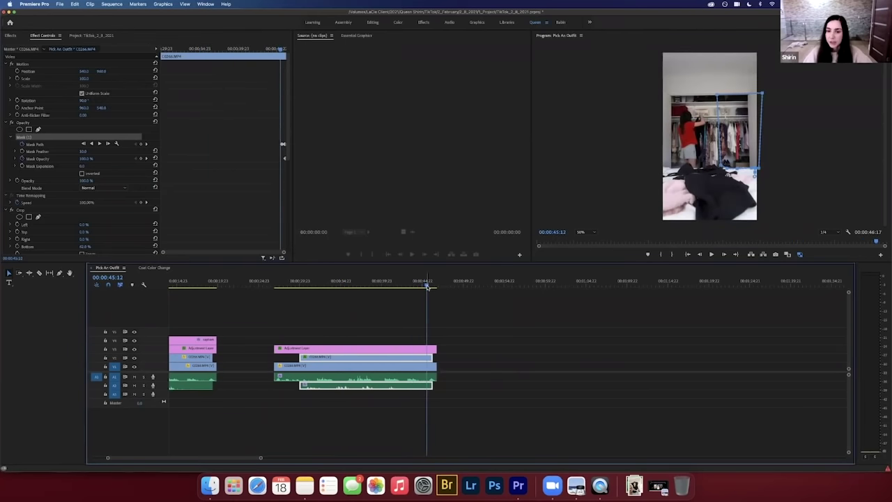
{"action": "left_click_drag", "start_coordinate": [427, 285], "coordinate": [430, 286]}
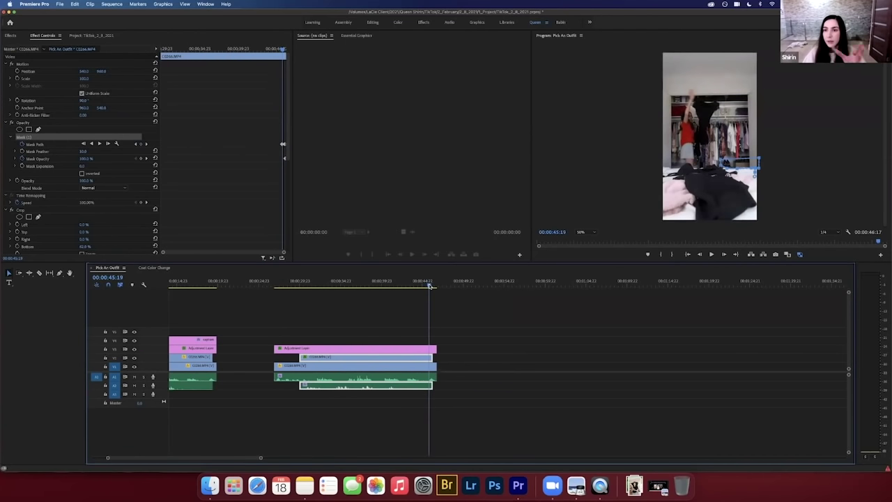
{"action": "left_click_drag", "start_coordinate": [431, 286], "coordinate": [433, 285]}
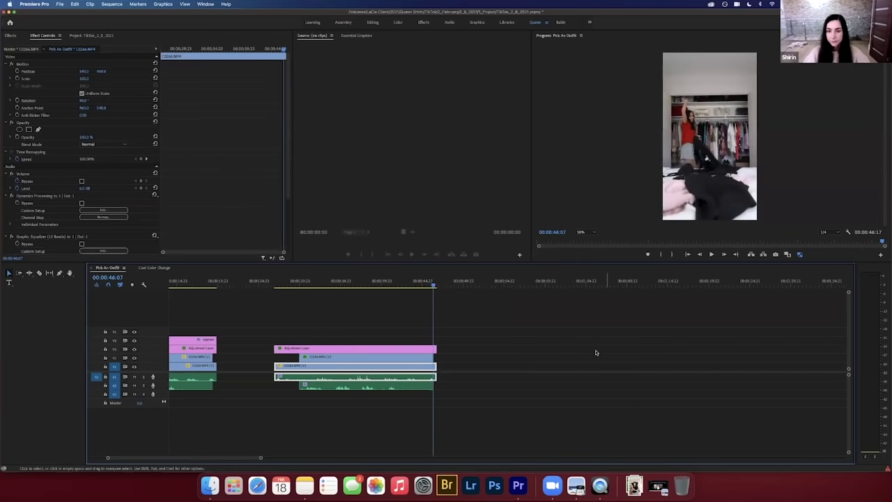
{"action": "left_click", "coordinate": [10, 14]}
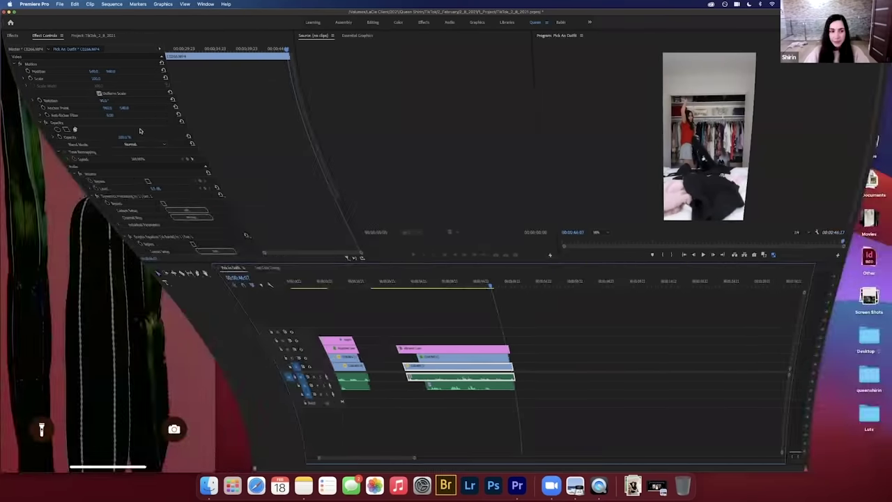
{"action": "left_click", "coordinate": [645, 488]}
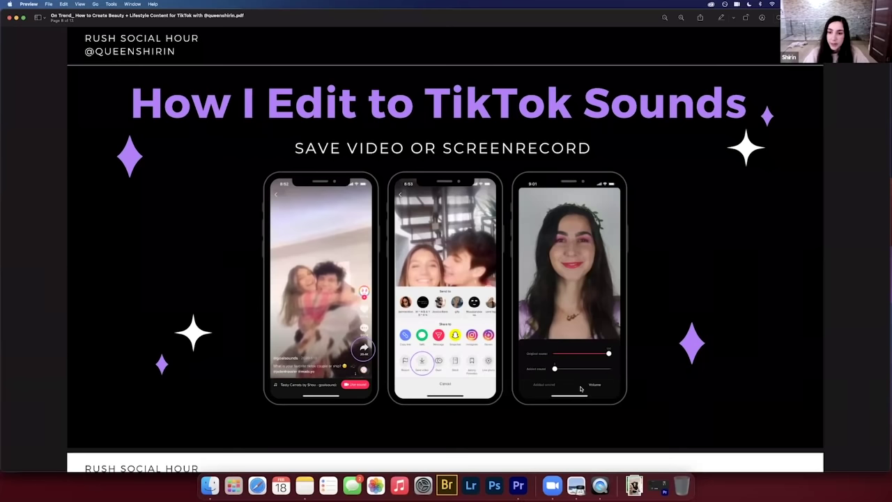
{"action": "left_click", "coordinate": [663, 490]}
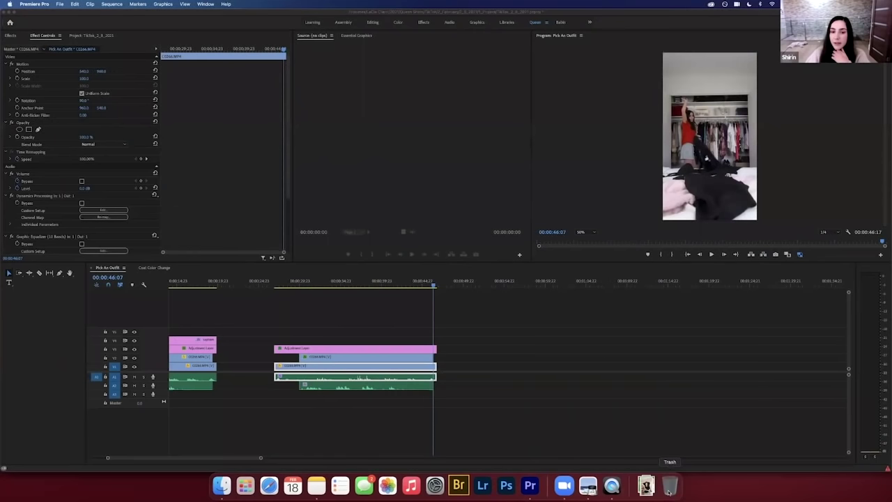
Return to the Coat Color Change sequence tab showing the teal coat at 00:00:13:08.
{"action": "left_click", "coordinate": [149, 269]}
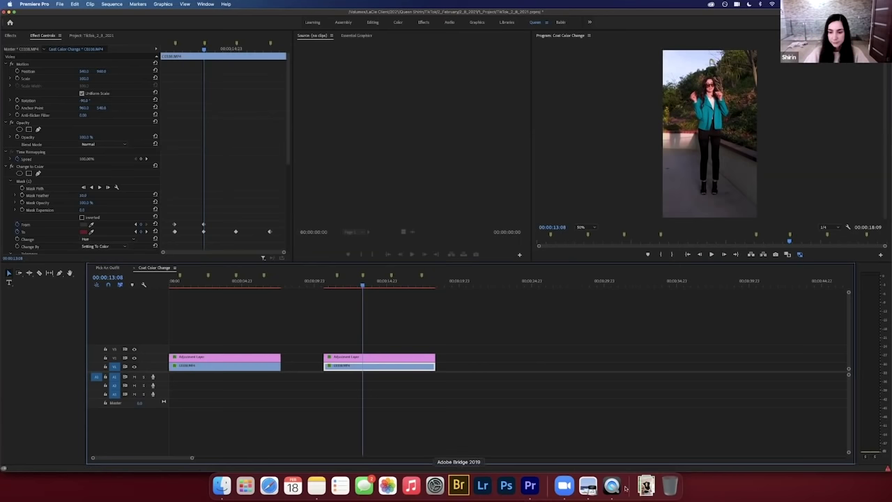
Minimize Premiere and scroll the slides PDF to the 'Do you have any questions?' slide.
{"action": "left_click", "coordinate": [18, 13]}
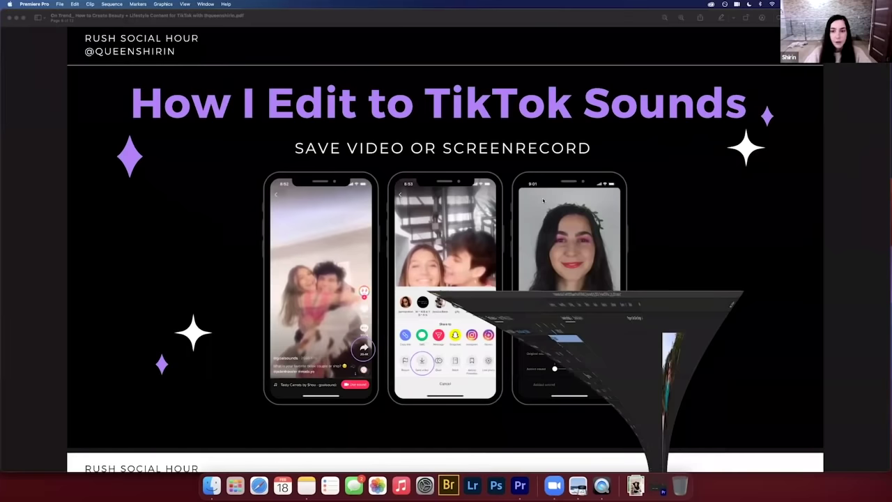
{"action": "scroll", "coordinate": [543, 201], "scroll_direction": "down", "scroll_amount": 20}
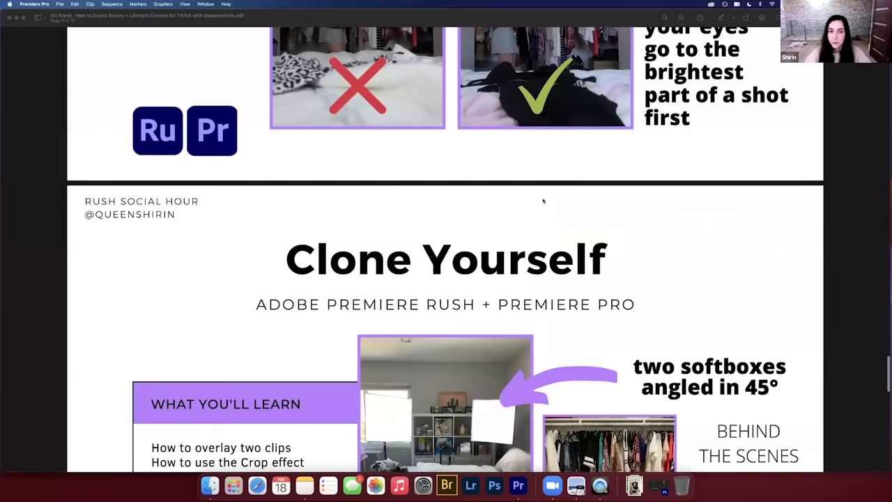
{"action": "scroll", "coordinate": [599, 232], "scroll_direction": "down", "scroll_amount": 5}
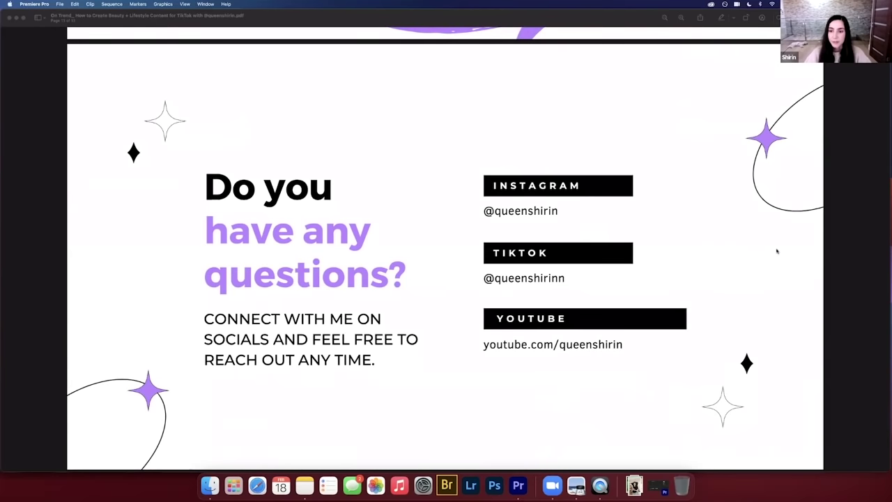